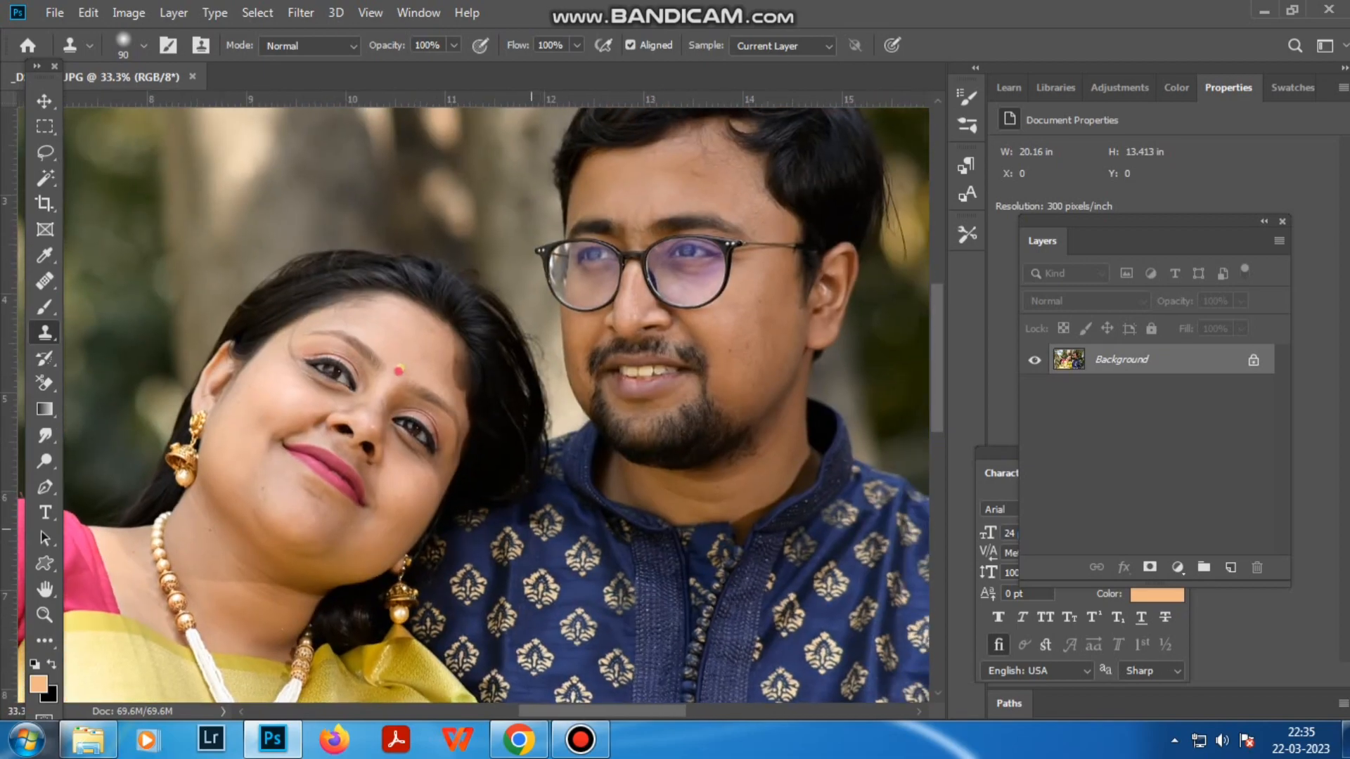
# Step: Duplicate the background layer and raise the copy's Yellows saturation to +58 in the Camera Raw filter
pyautogui.hotkey('ctrl', 'j')
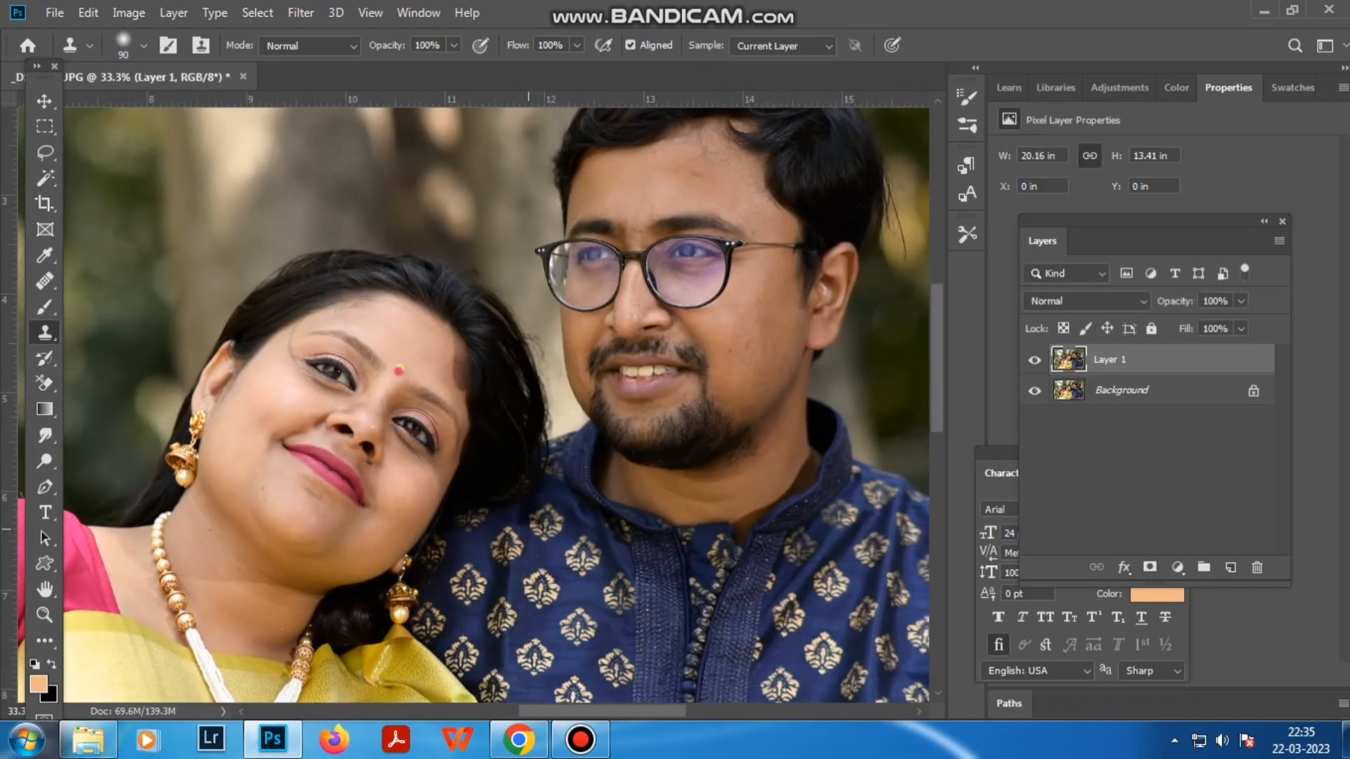
pyautogui.press('v')
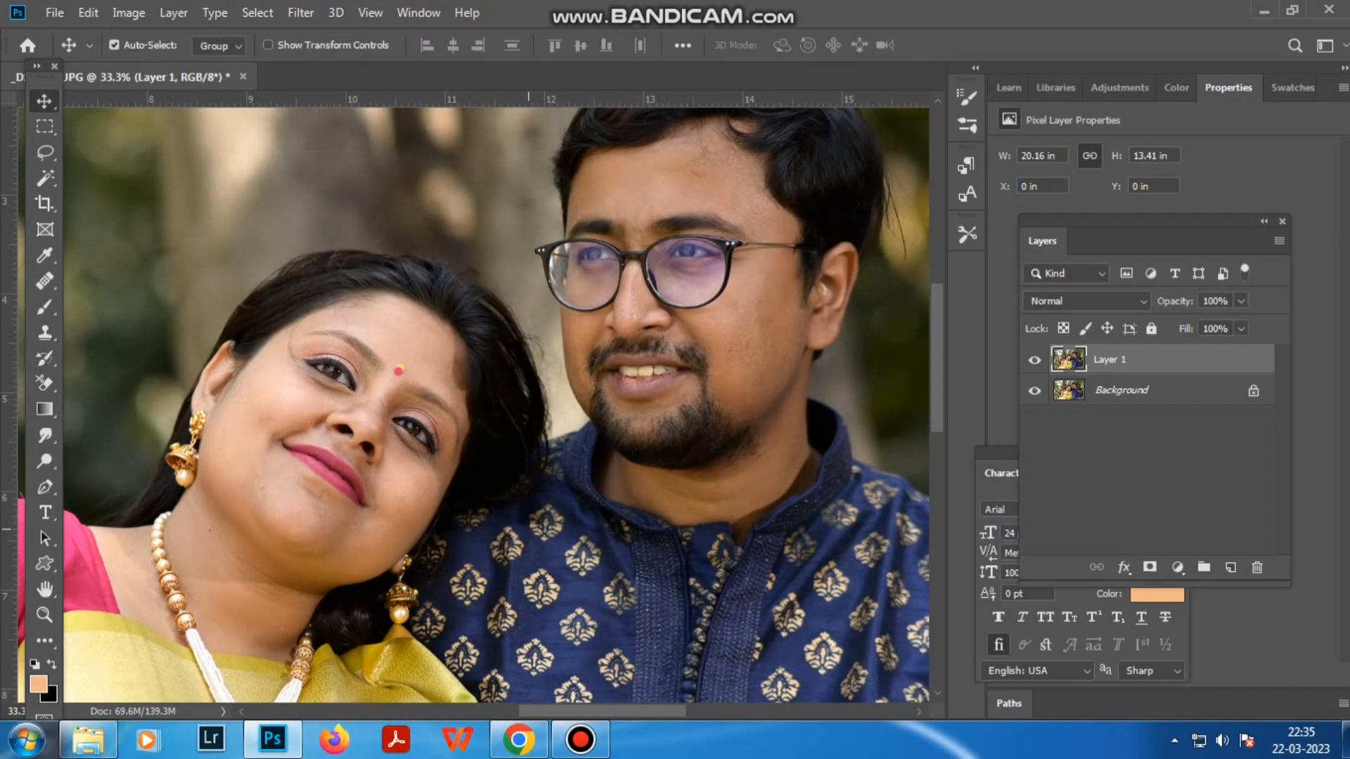
pyautogui.hotkey('ctrl', 'shift', 'a')
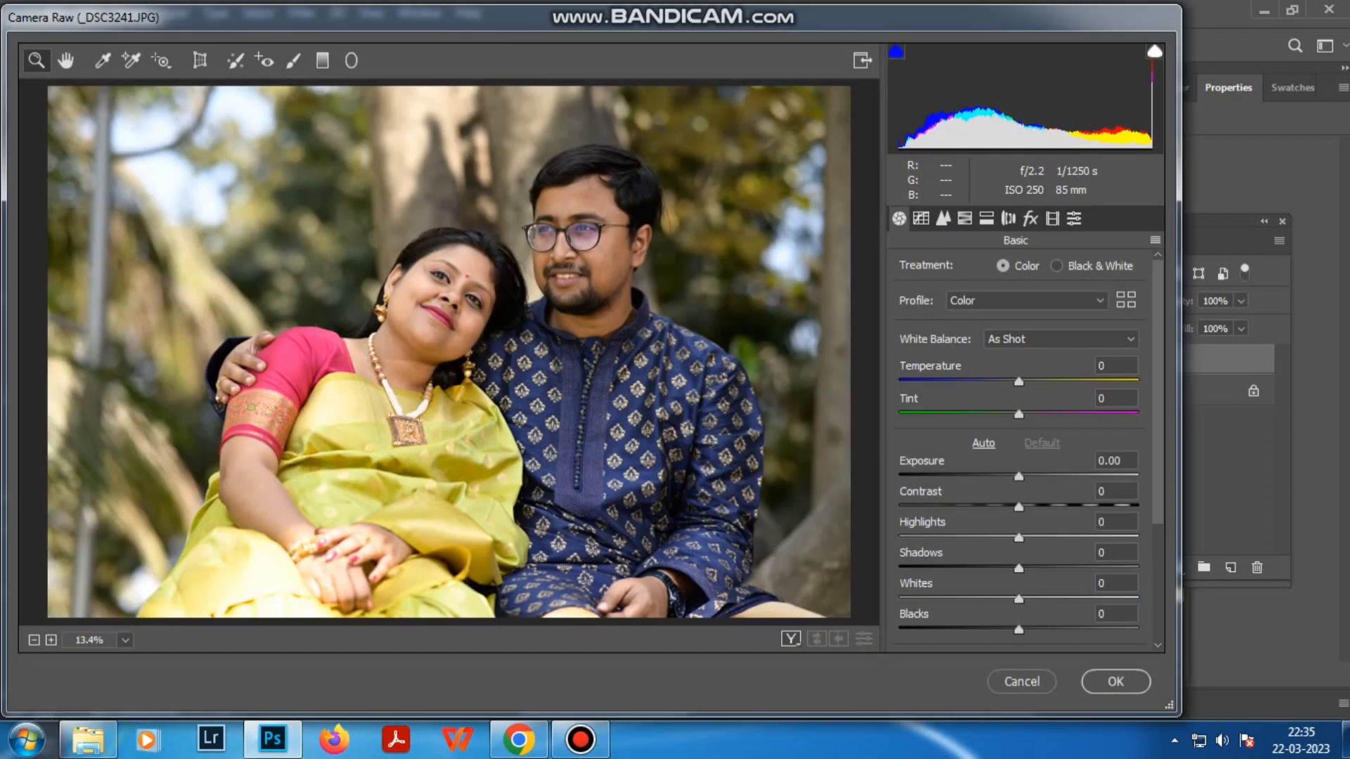
pyautogui.hotkey('ctrl', 'alt', '5')
pyautogui.hotkey('ctrl', 'alt', '4')
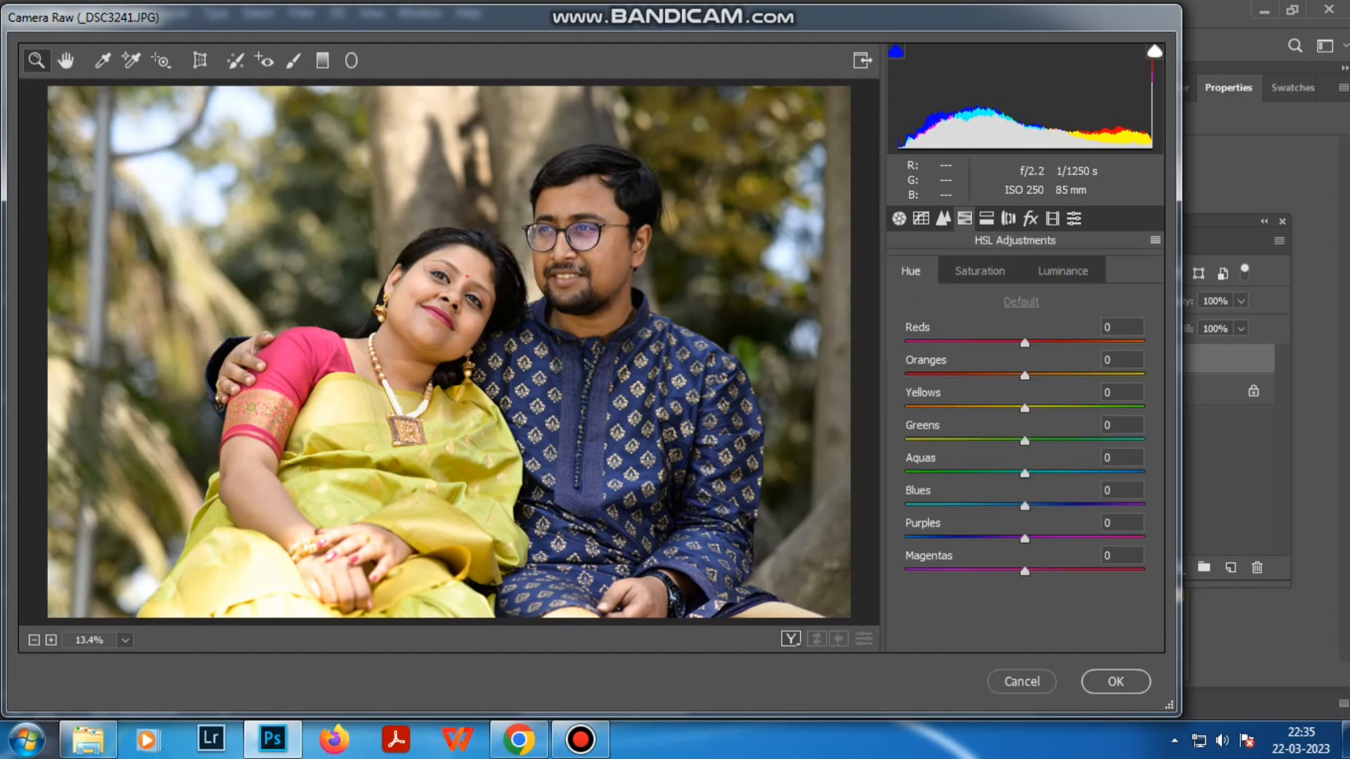
pyautogui.click(979, 271)
pyautogui.moveTo(1025, 408); pyautogui.dragTo(1093, 409)
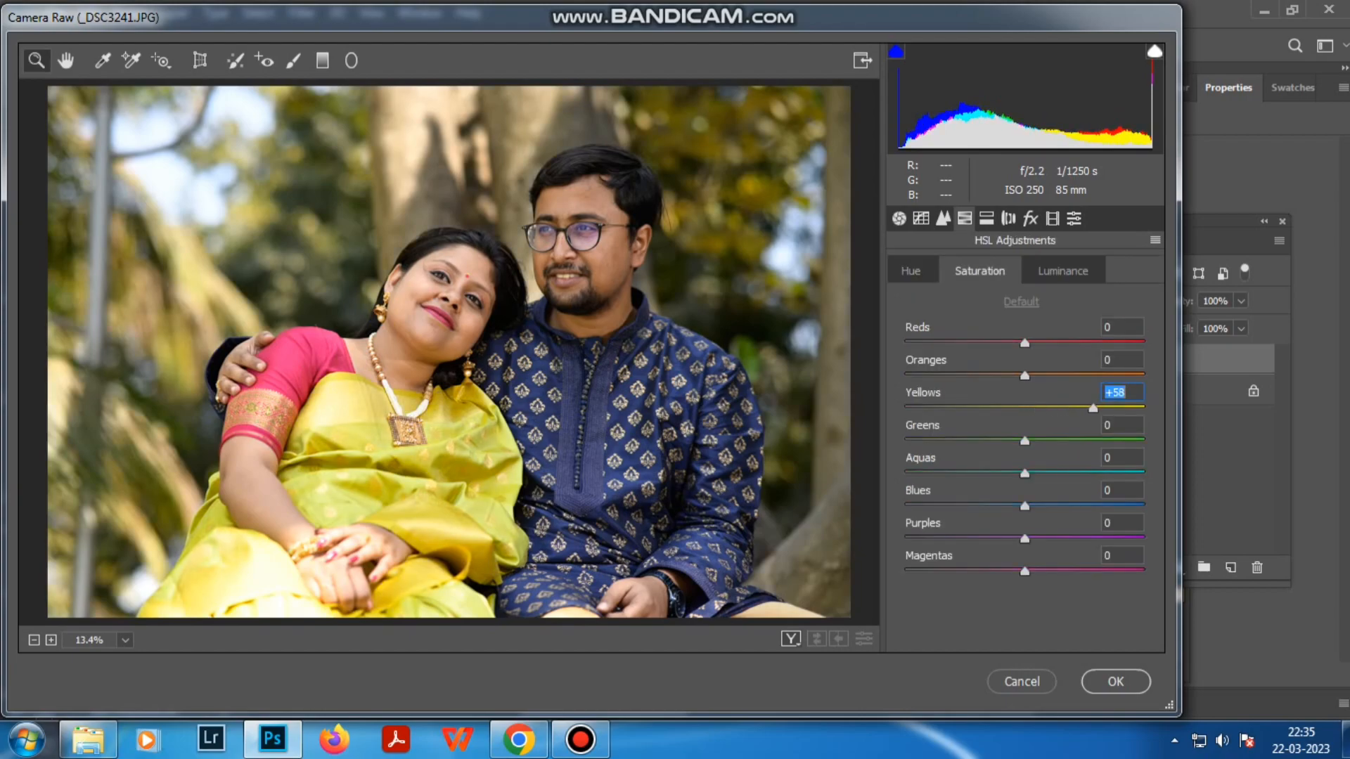
# Step: Set the Greens hue to -100 and apply the Camera Raw adjustments to Layer 1
pyautogui.hotkey('ctrl', 'alt', 'shift', 'h')
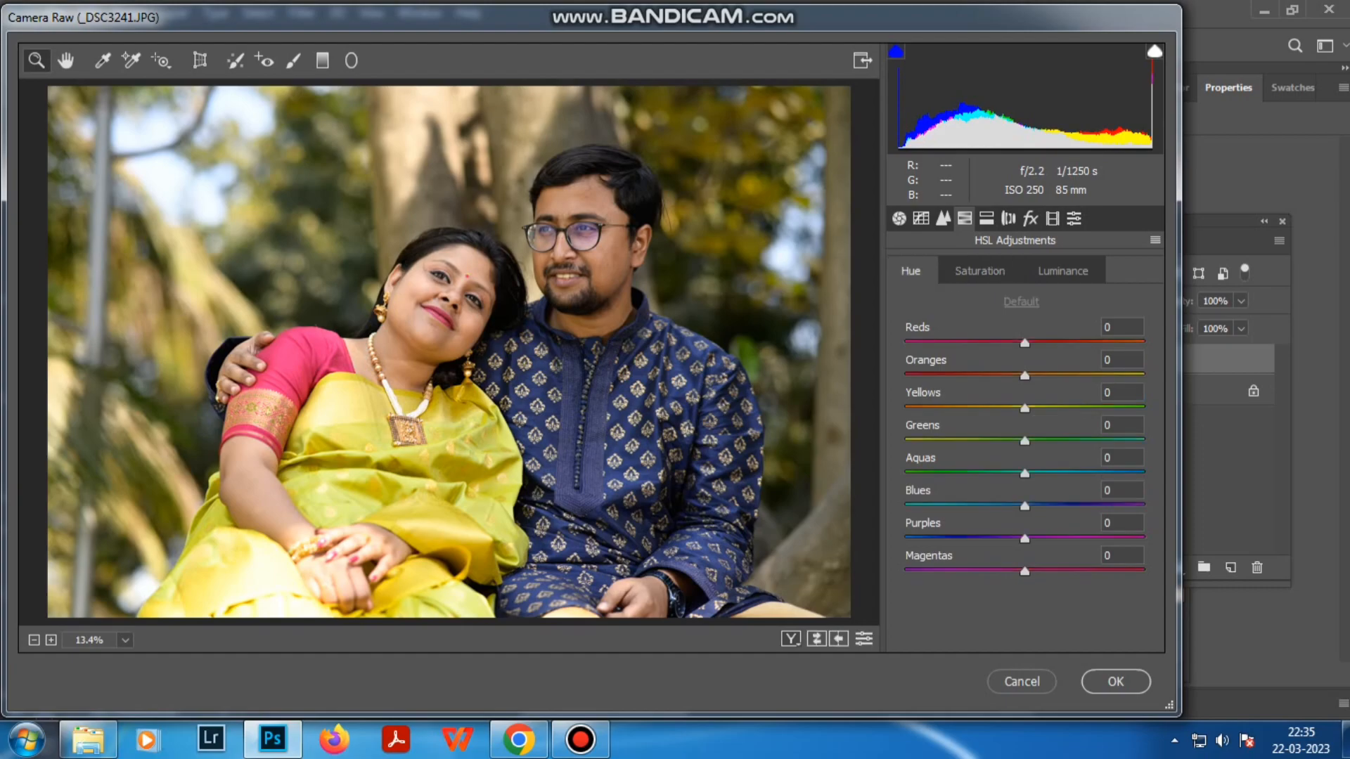
pyautogui.moveTo(1025, 441); pyautogui.dragTo(905, 441)
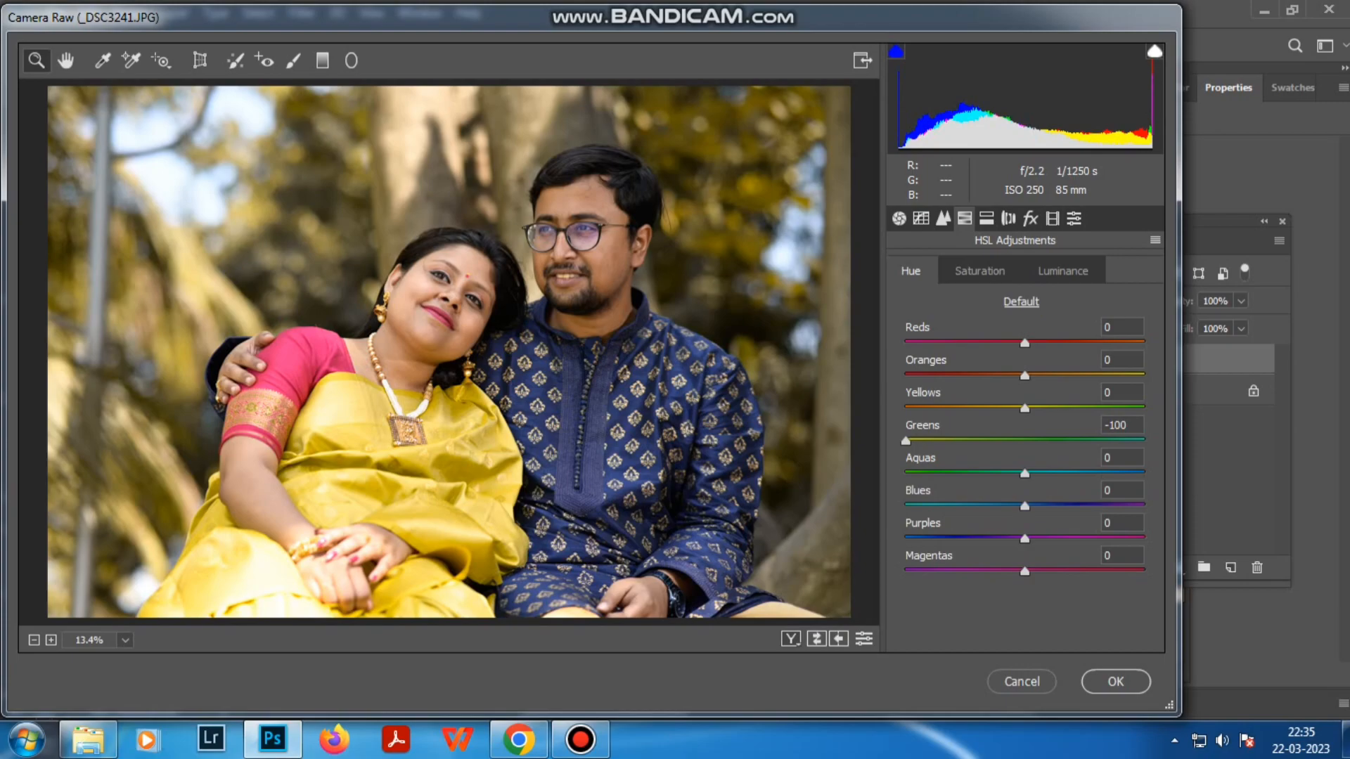
pyautogui.press('Return')
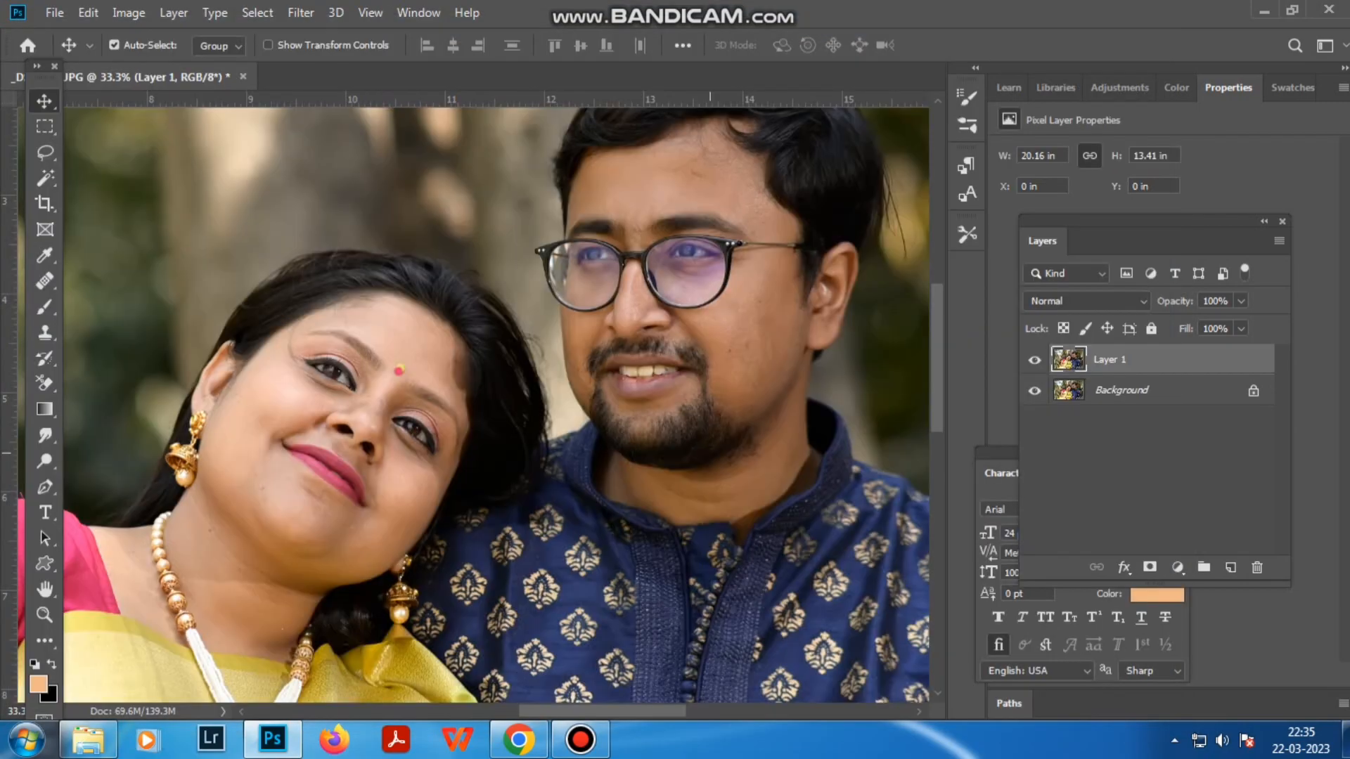
# Step: Run the Camera Raw filter again on Layer 1 and set the Greens hue to -25 and the Magentas hue to +30
pyautogui.hotkey('ctrl', 'shift', 'a')
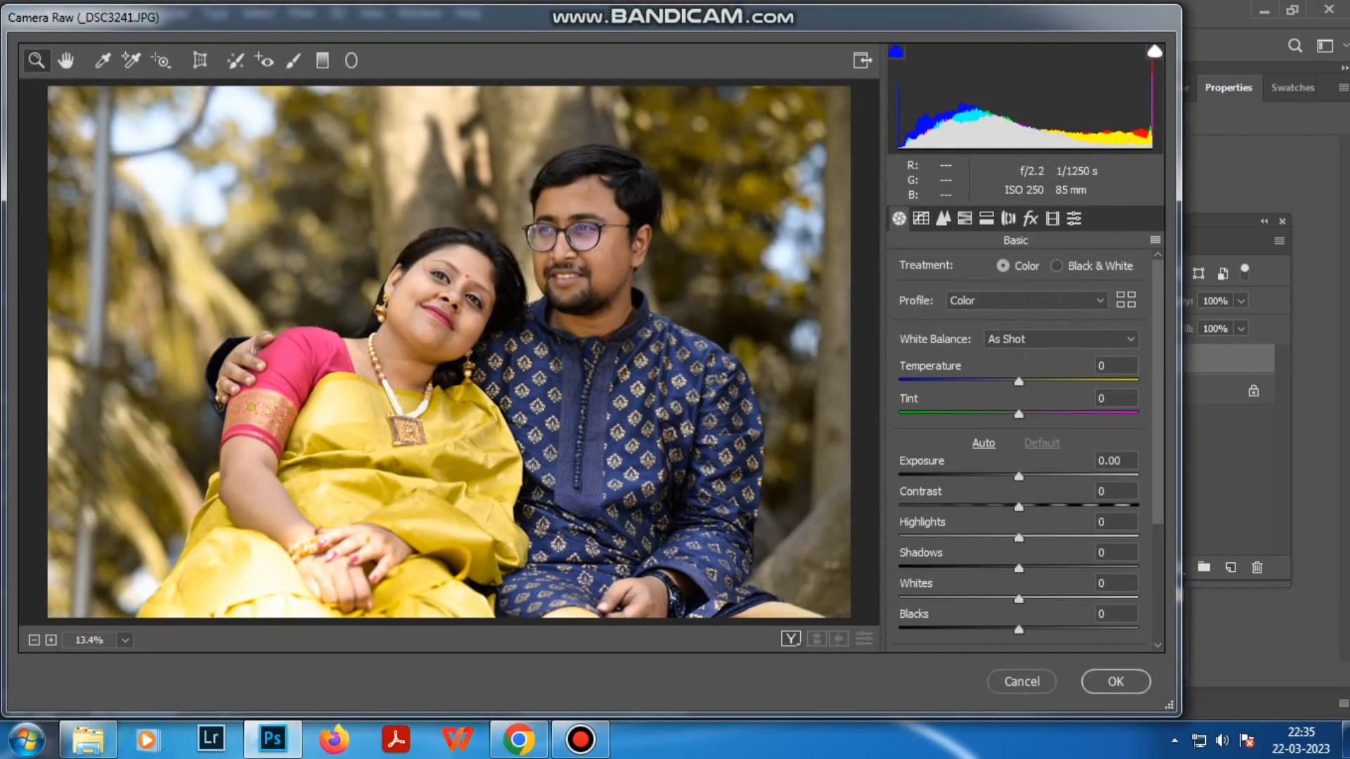
pyautogui.click(986, 219)
pyautogui.click(964, 219)
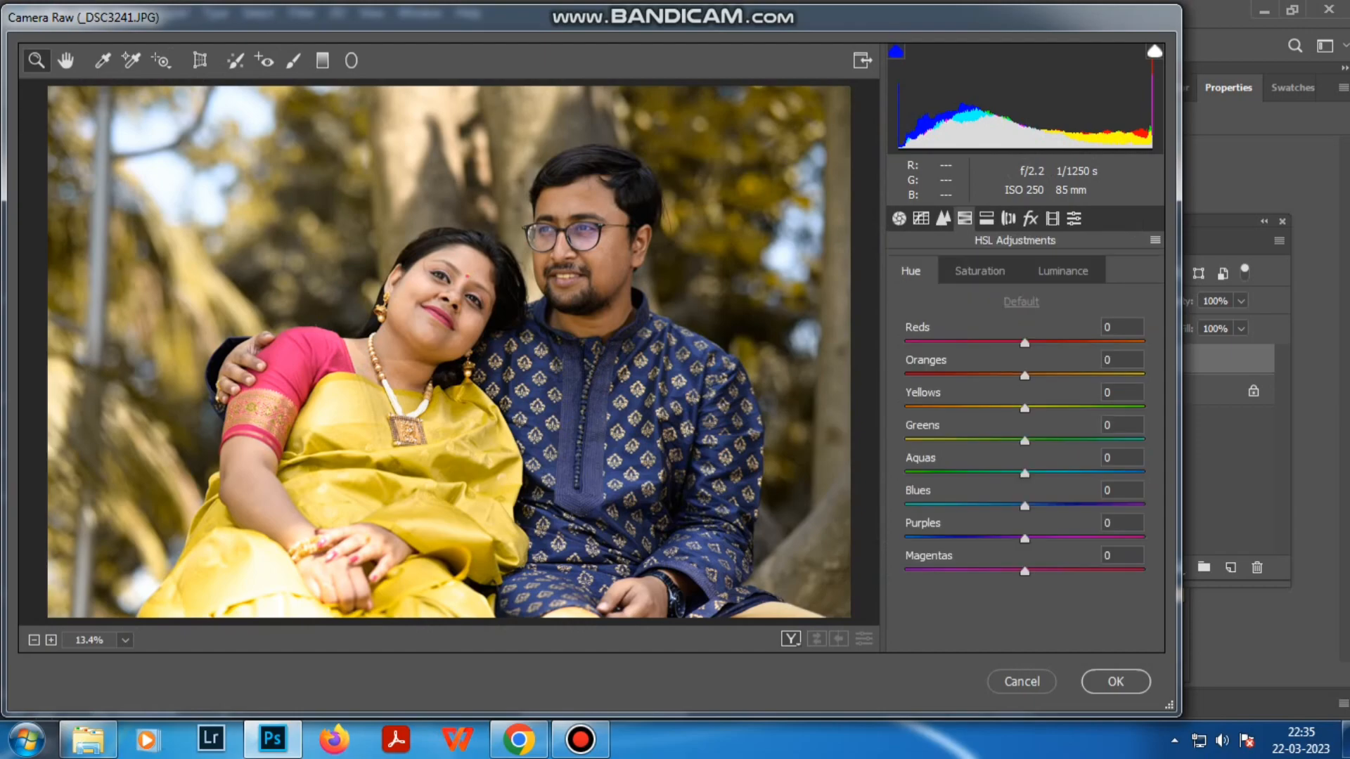
pyautogui.moveTo(1025, 441); pyautogui.dragTo(995, 440)
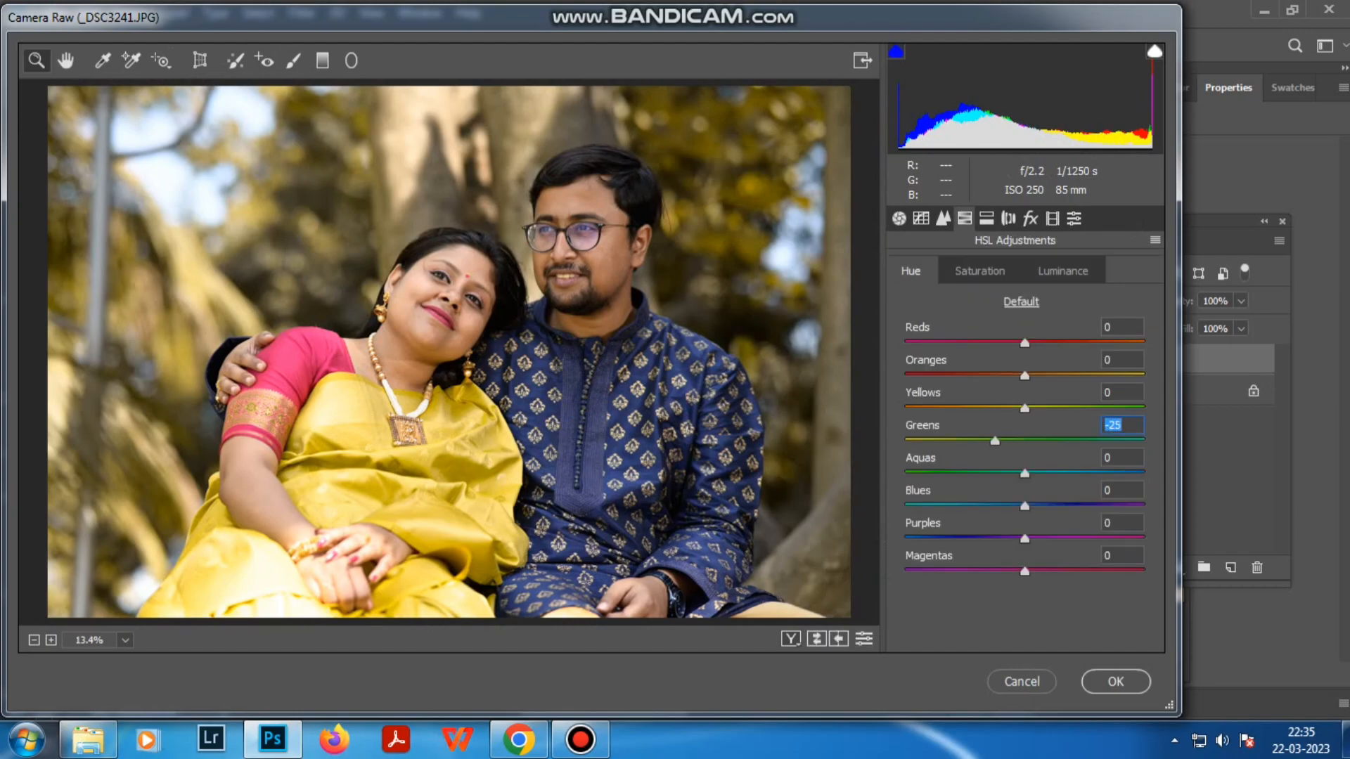
pyautogui.moveTo(1024, 572); pyautogui.dragTo(1061, 571)
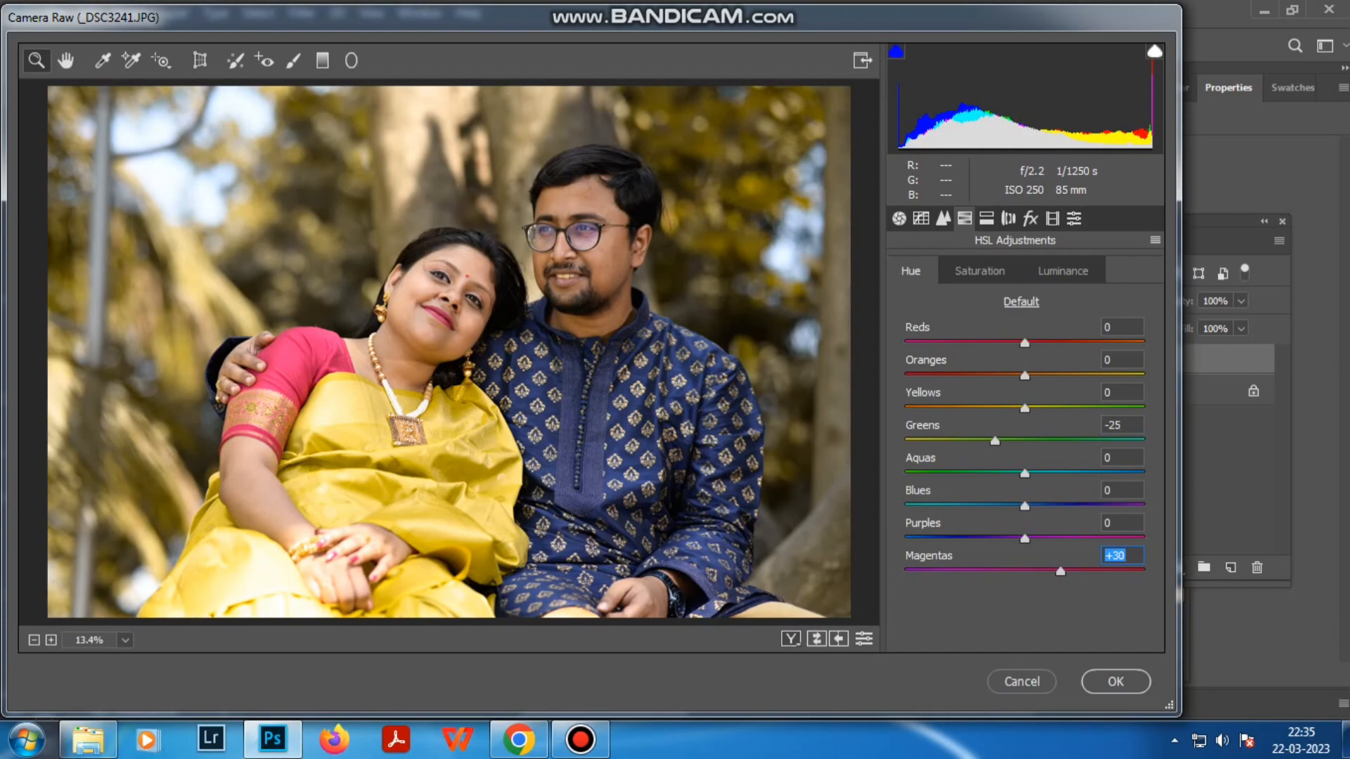
# Step: Shift the Blues toward teal in the HSL adjustments and apply the filter to Layer 1
pyautogui.click(979, 271)
pyautogui.moveTo(1025, 505); pyautogui.dragTo(983, 506)
pyautogui.click(910, 271)
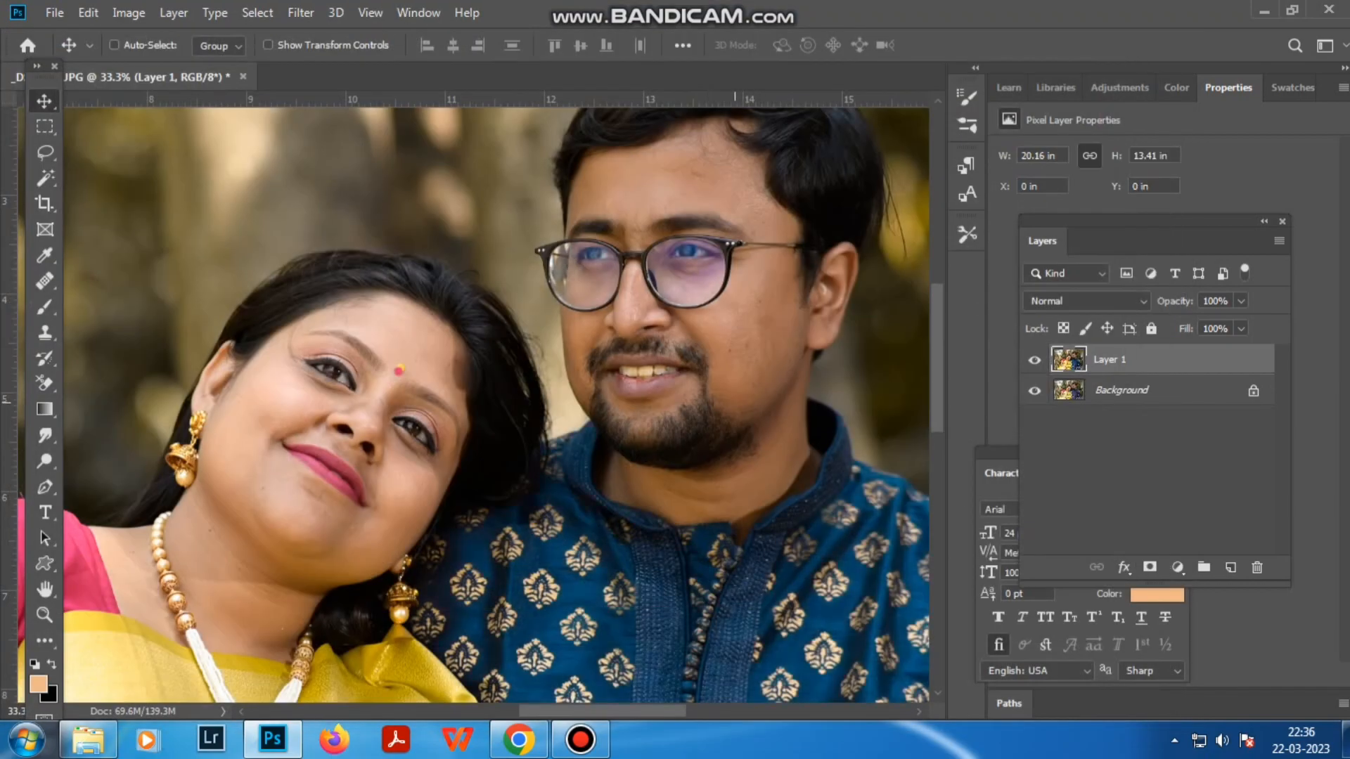
# Step: Duplicate the color-adjusted Layer 1
pyautogui.hotkey('ctrl', '-')
pyautogui.hotkey('ctrl', '-')
pyautogui.hotkey('ctrl', '-')
pyautogui.press('ctrl')
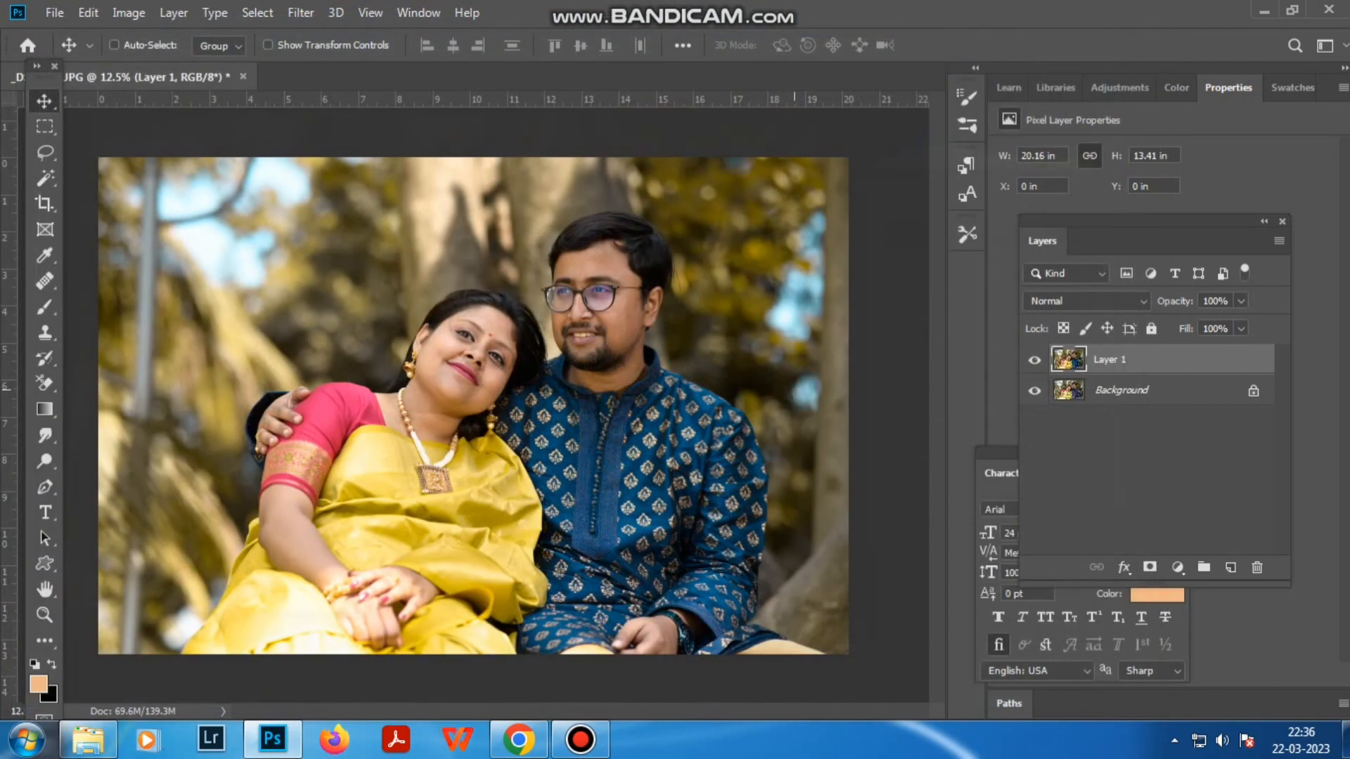
pyautogui.hotkey('ctrl', 'j')
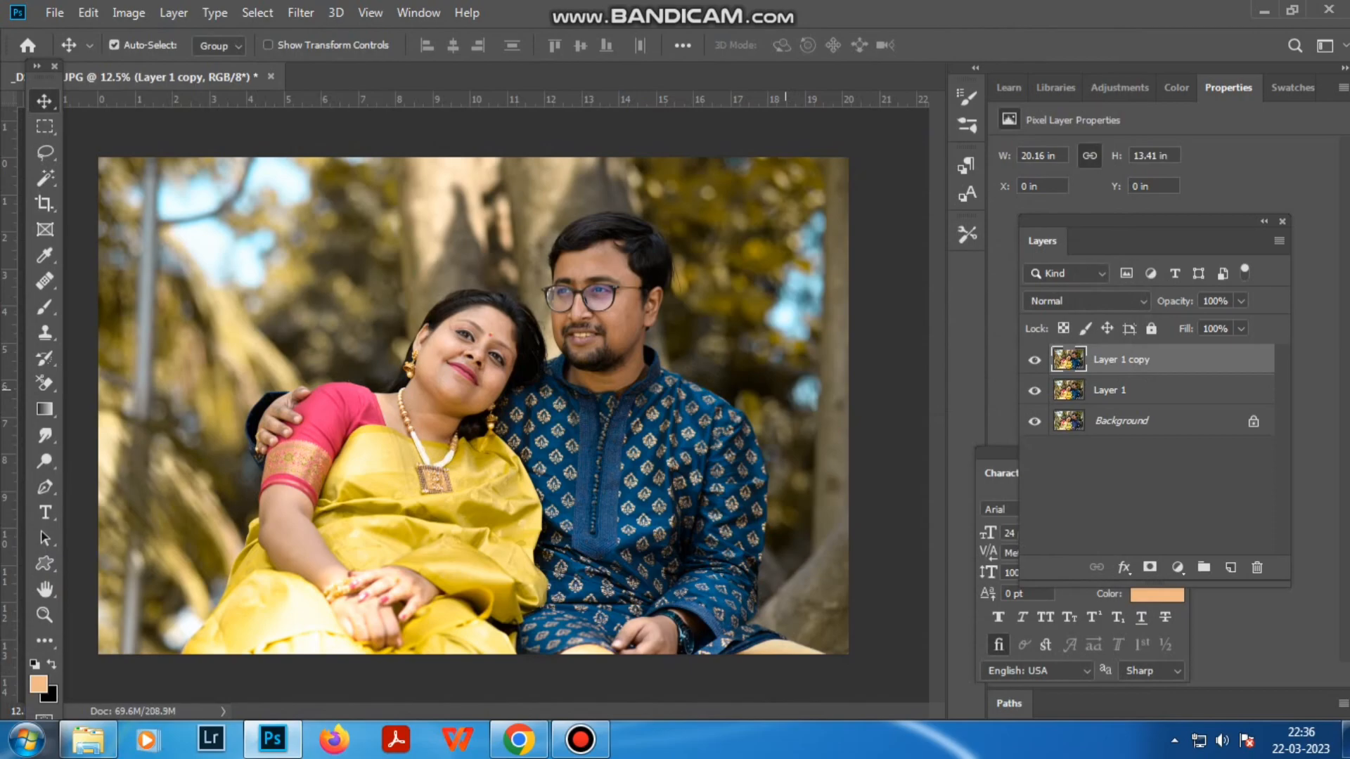
# Step: Apply Camera Raw split toning to the copy with shadows at hue 33, saturation 9 and highlights at hue 27, saturation 10
pyautogui.hotkey('ctrl', 'shift', 'a')
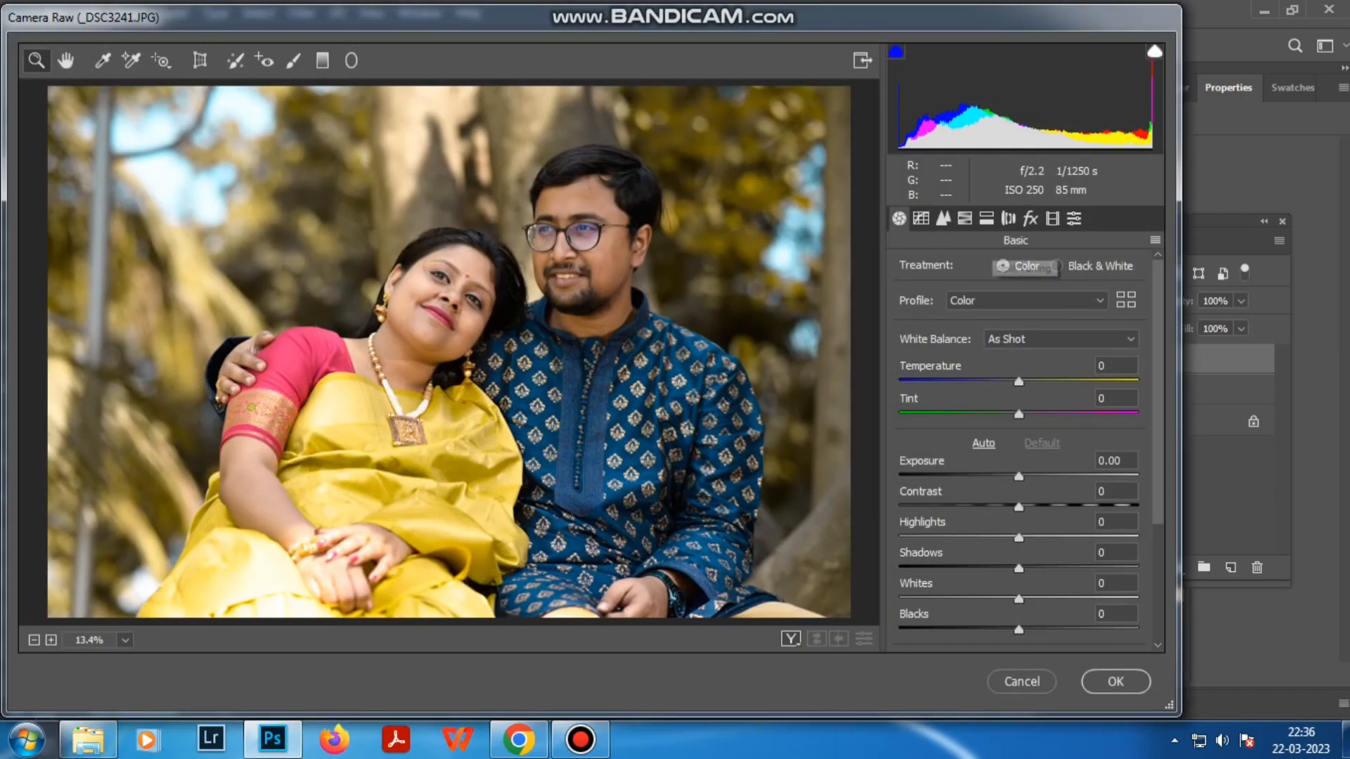
pyautogui.click(1008, 218)
pyautogui.click(965, 218)
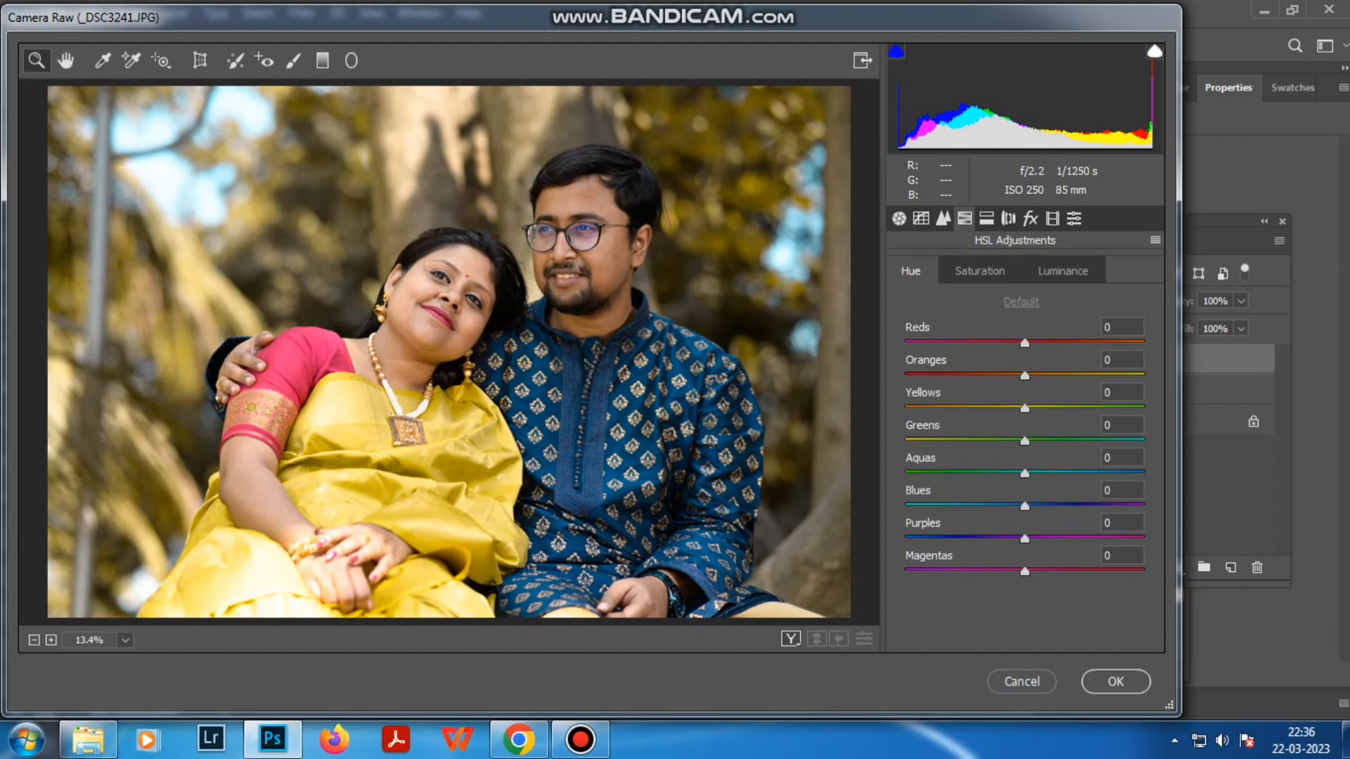
pyautogui.click(987, 218)
pyautogui.moveTo(906, 484); pyautogui.dragTo(927, 451)
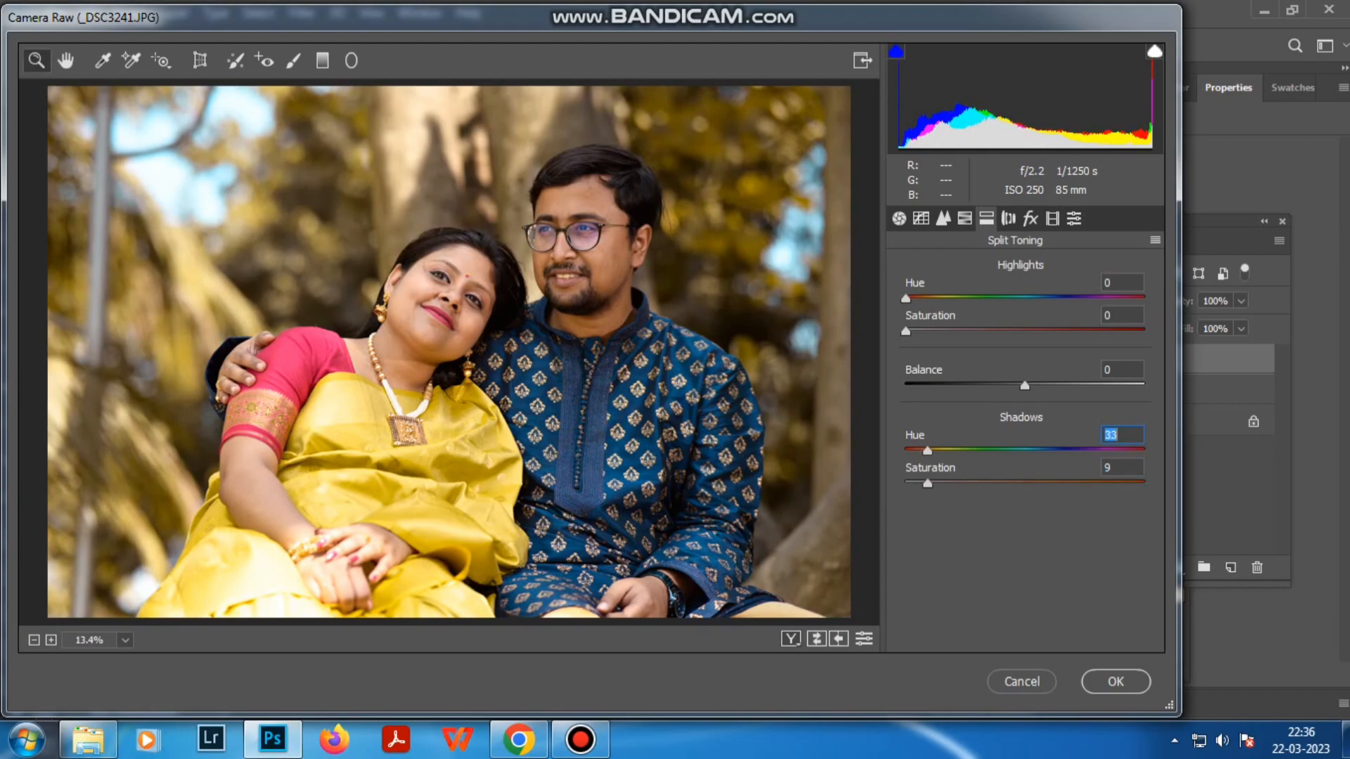
pyautogui.moveTo(906, 331); pyautogui.dragTo(923, 298)
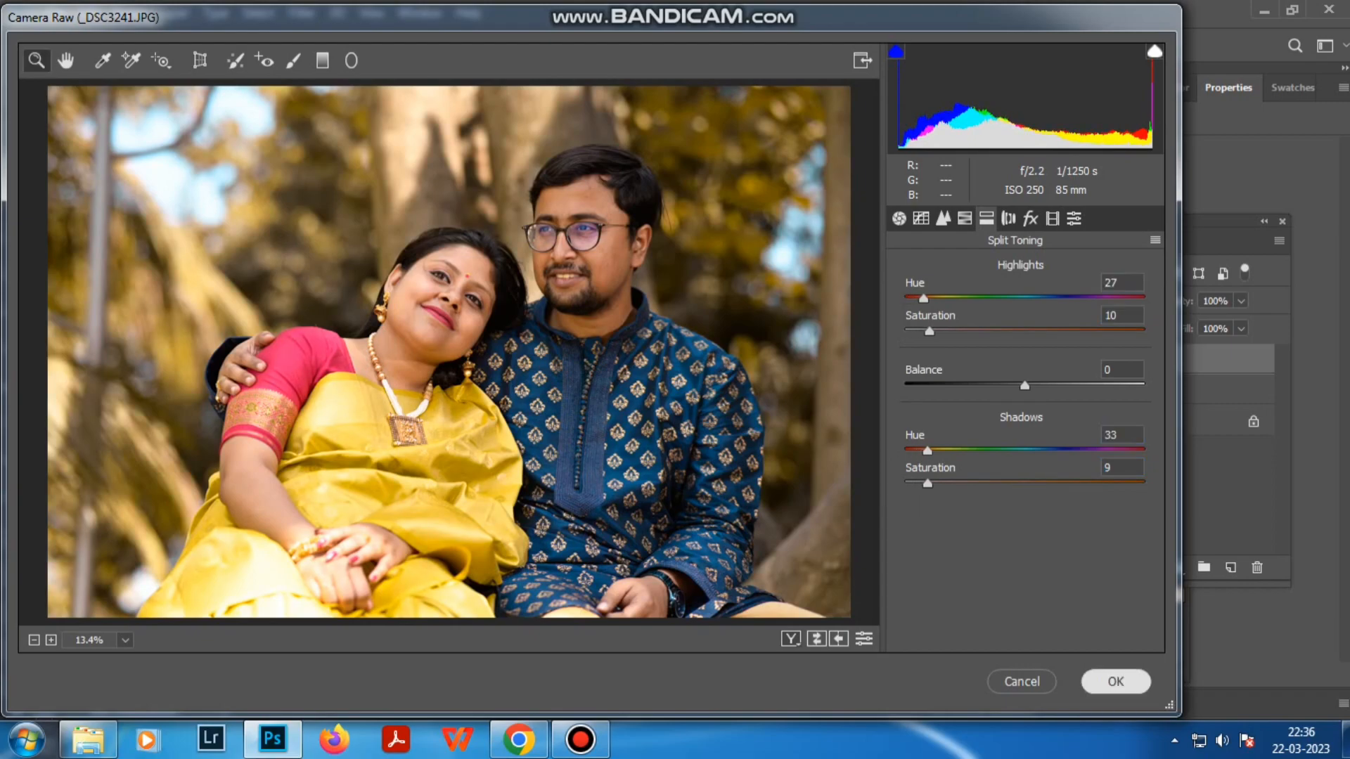
pyautogui.click(1116, 681)
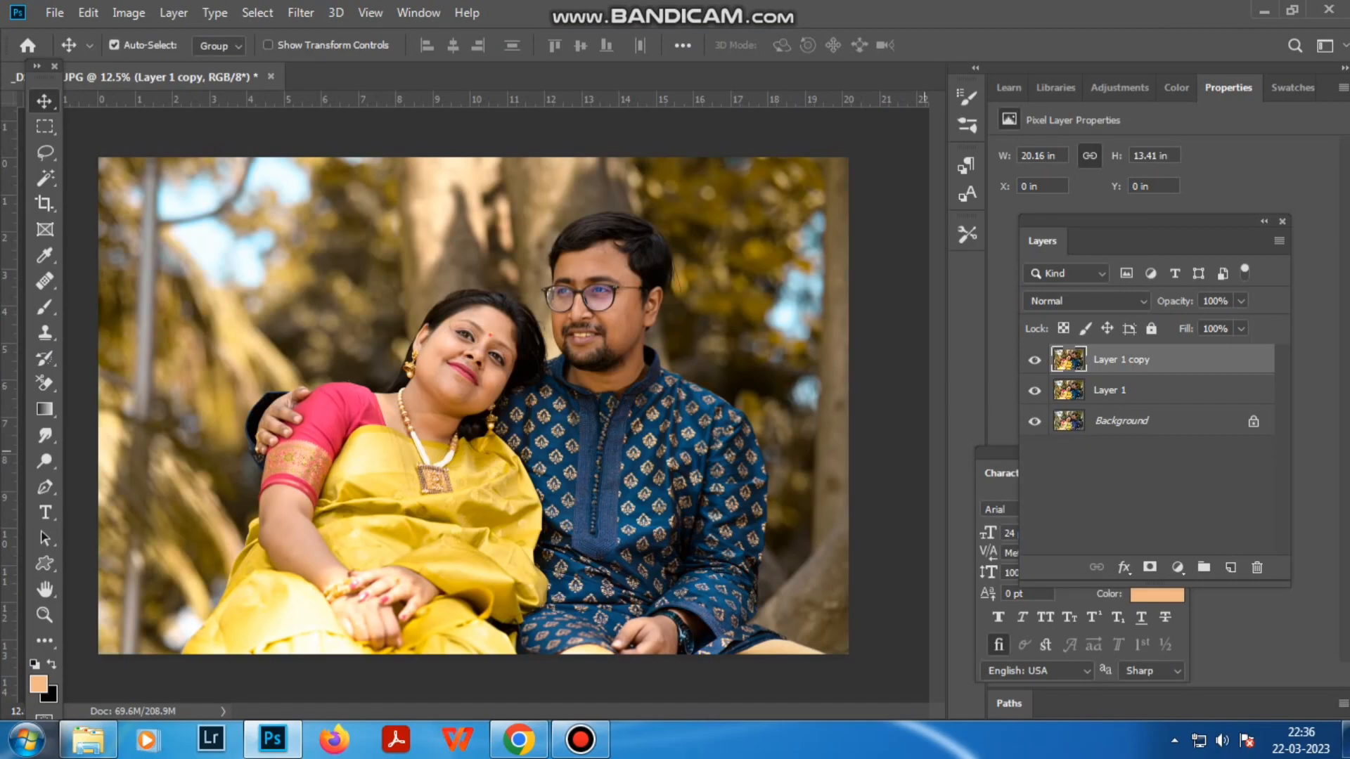
# Step: Set the Blues hue of Layer 1 copy to -22 with another Camera Raw pass and apply it
pyautogui.hotkey('ctrl', 'shift', 'a')
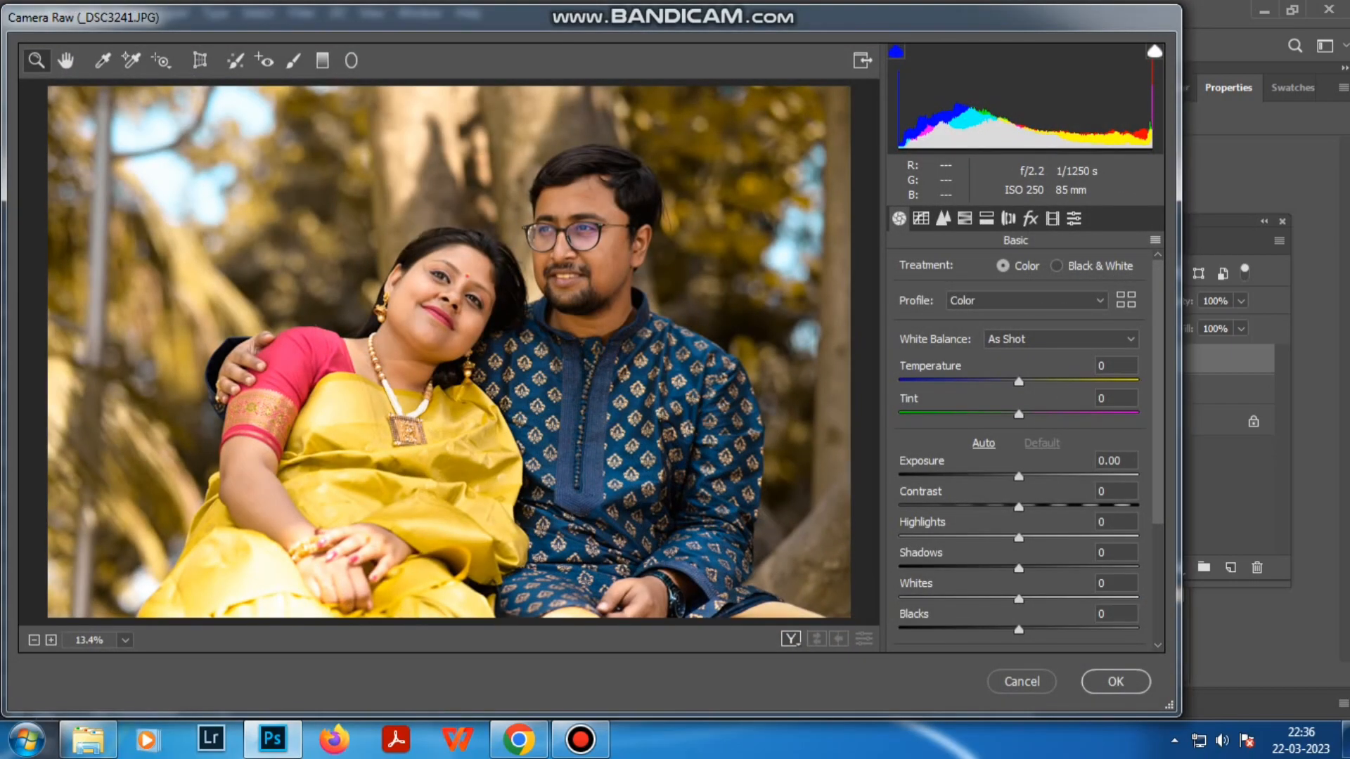
pyautogui.click(965, 219)
pyautogui.moveTo(1025, 506)
pyautogui.mouseDown()
pyautogui.moveTo(1063, 506)
pyautogui.moveTo(1002, 506)
pyautogui.moveTo(1105, 505)
pyautogui.moveTo(999, 506)
pyautogui.mouseUp()
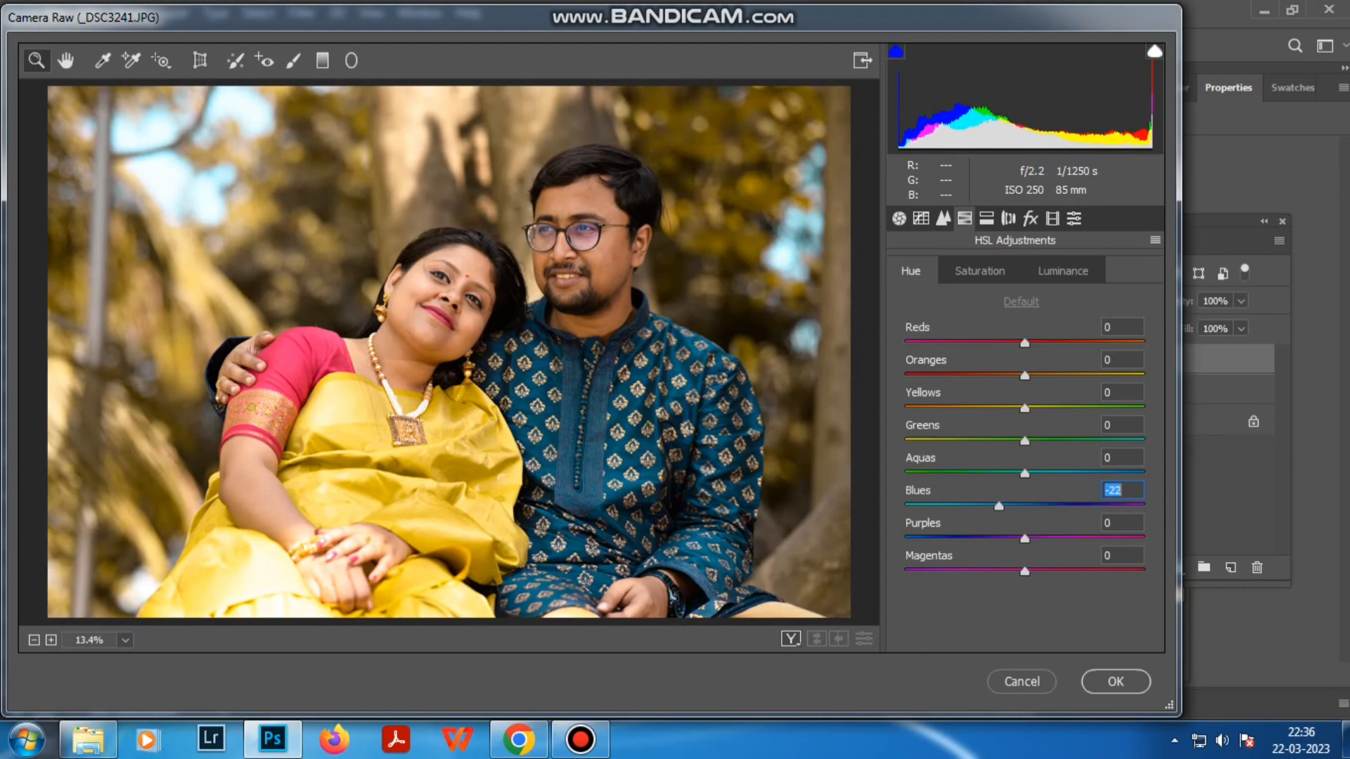
pyautogui.click(1116, 682)
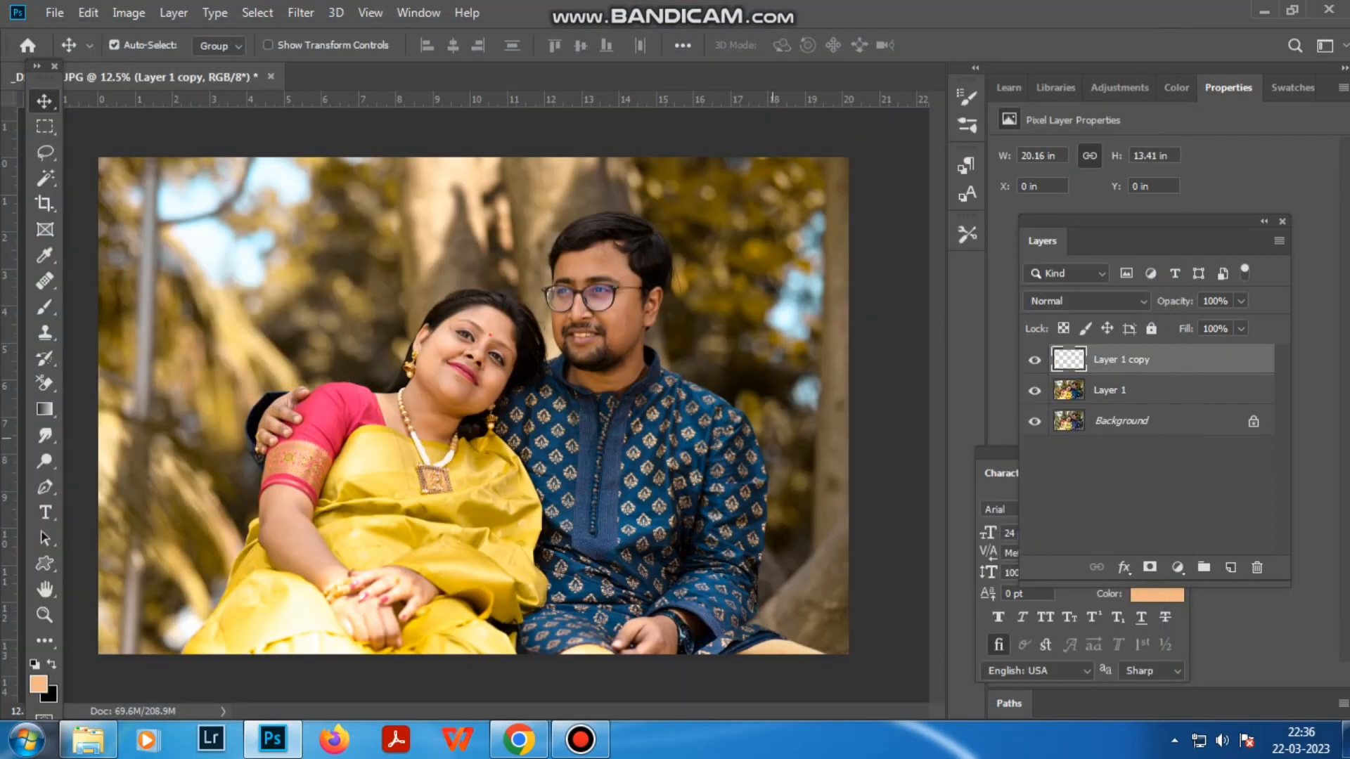
# Step: In Camera Raw, set Exposure +0.30, Contrast +4, Highlights +8, Shadows -2, Whites +13, Blacks -2 and Texture +17
pyautogui.hotkey('ctrl', 'shift', 'a')
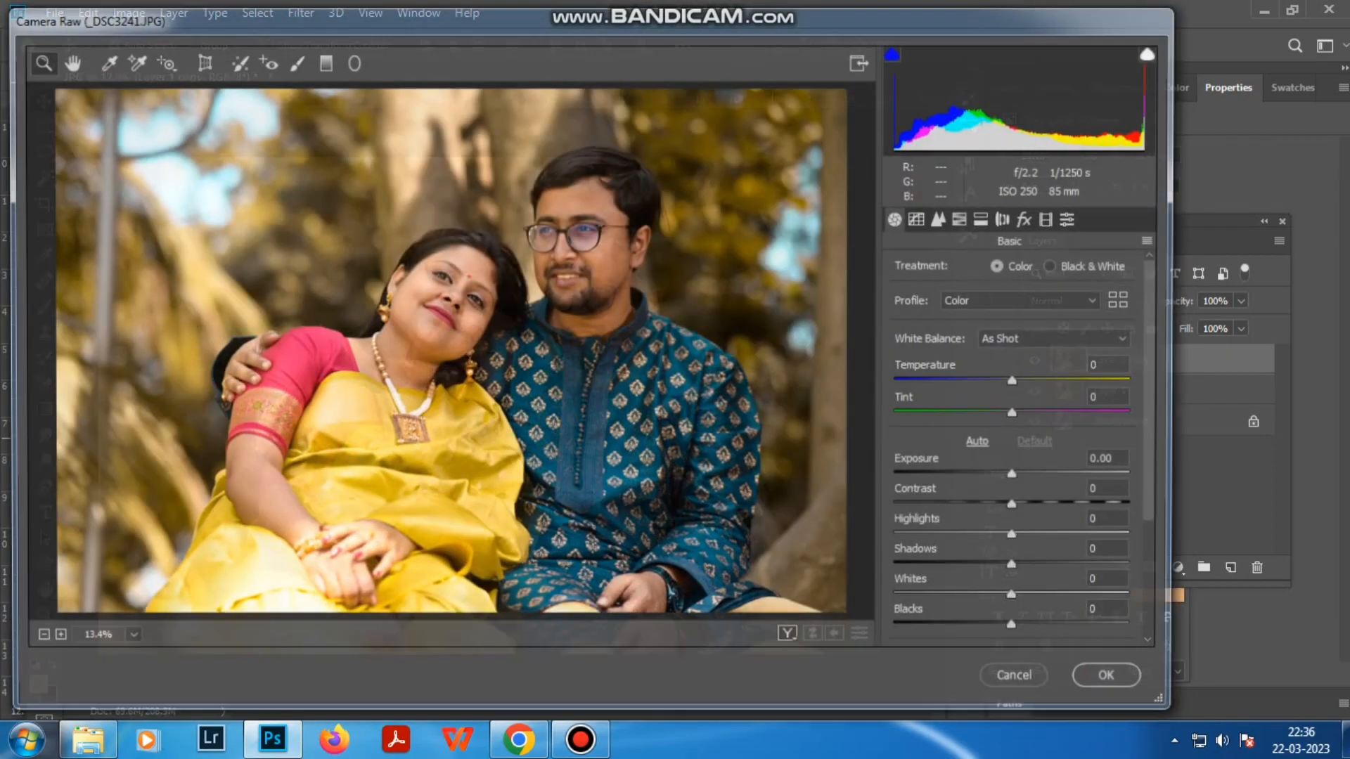
pyautogui.moveTo(1019, 476)
pyautogui.mouseDown()
pyautogui.moveTo(1024, 507)
pyautogui.moveTo(1026, 477)
pyautogui.mouseUp()
pyautogui.moveTo(1019, 538); pyautogui.dragTo(1040, 623)
pyautogui.scroll(-2, 1029, 450)
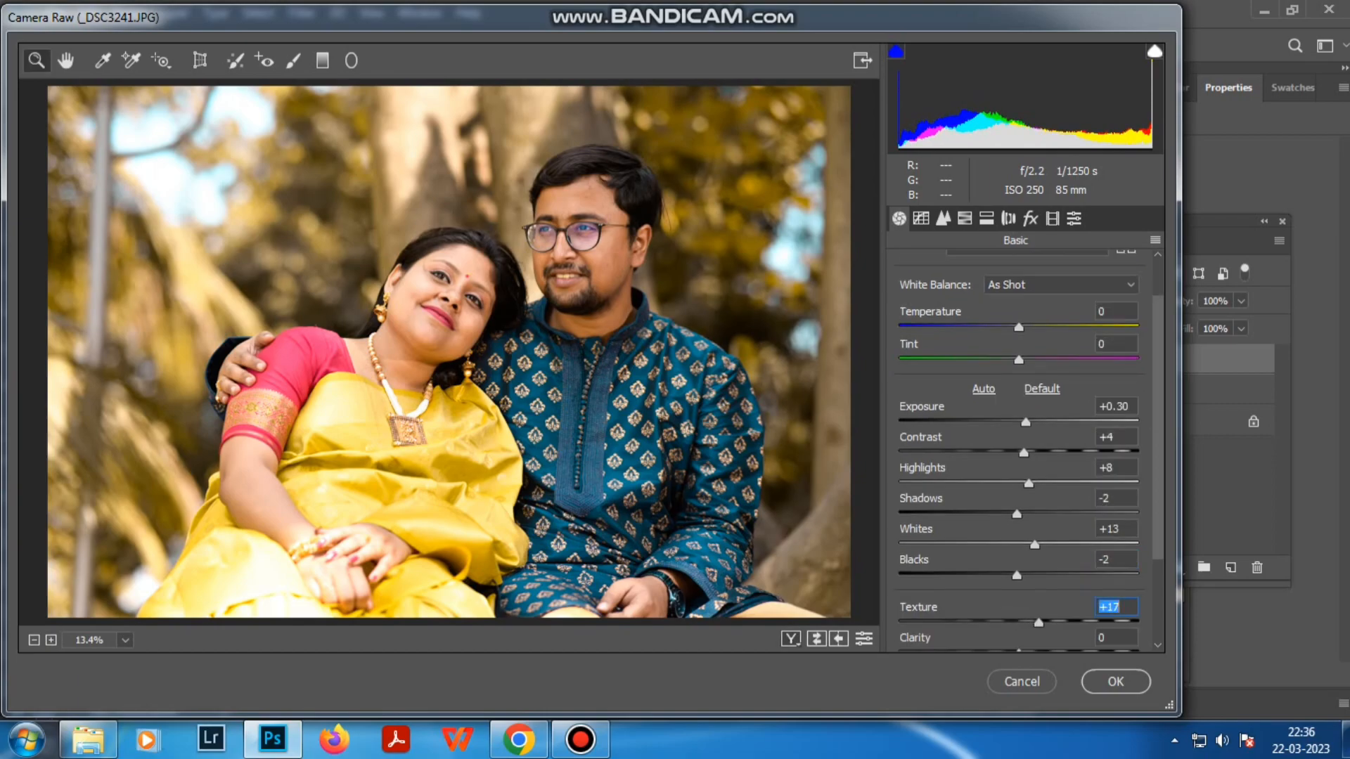
# Step: Set the luminance noise reduction to 47 and apply the Camera Raw adjustments to Layer 1 copy
pyautogui.click(943, 218)
pyautogui.click(943, 218)
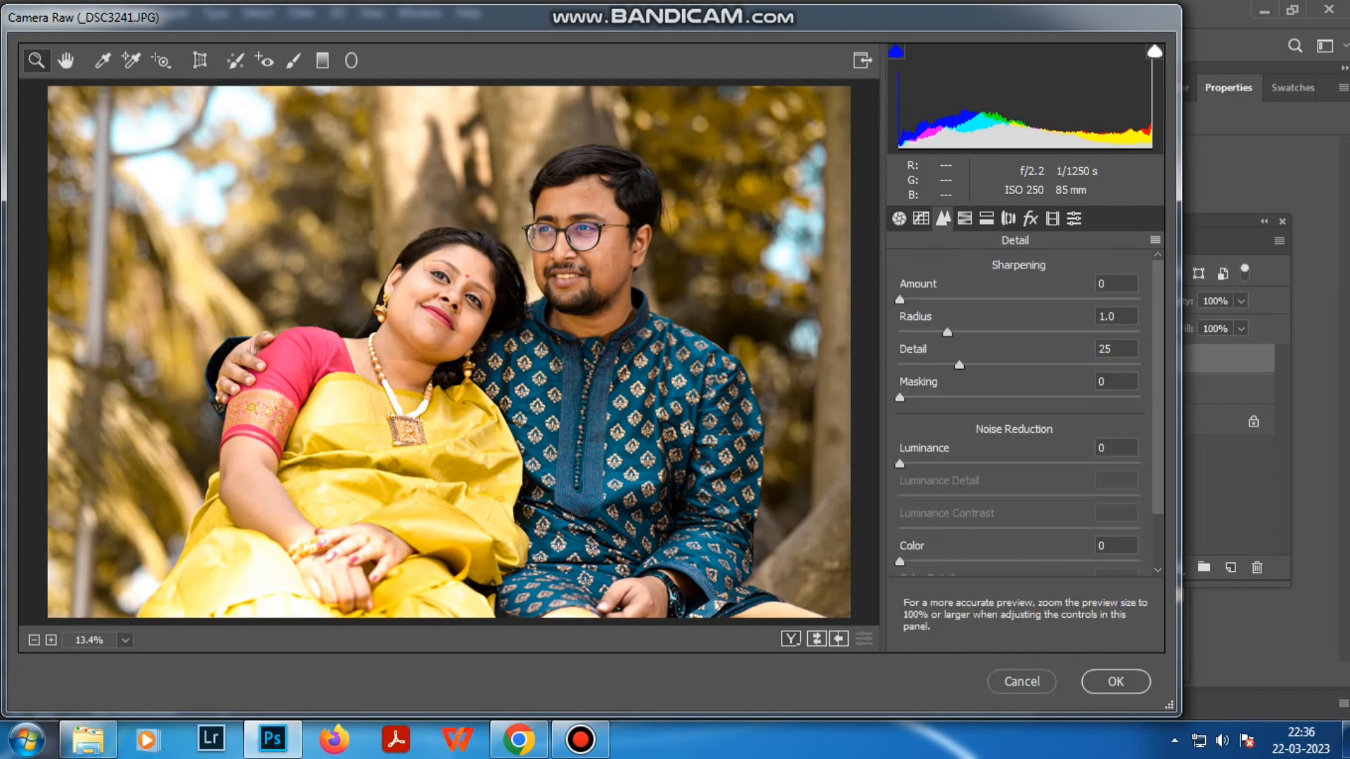
pyautogui.moveTo(899, 463); pyautogui.dragTo(1012, 463)
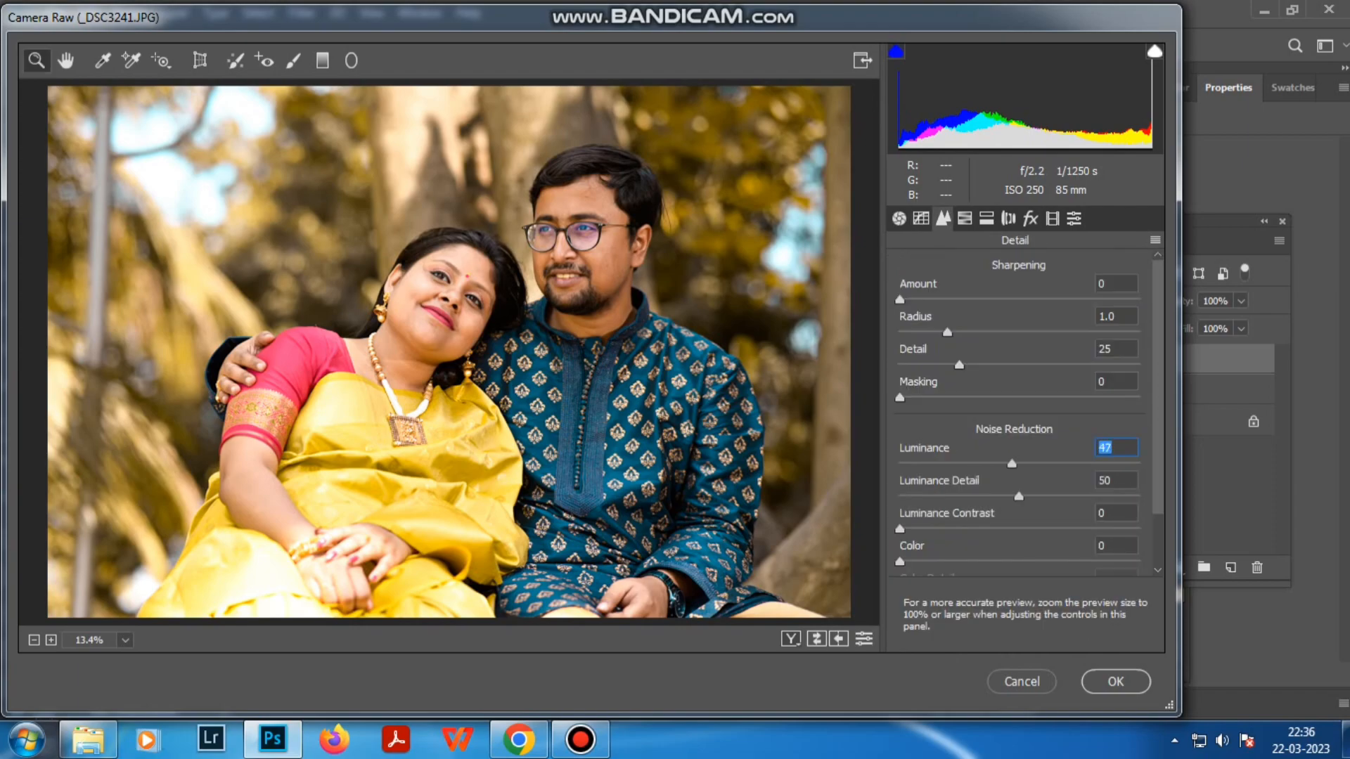
pyautogui.click(1102, 682)
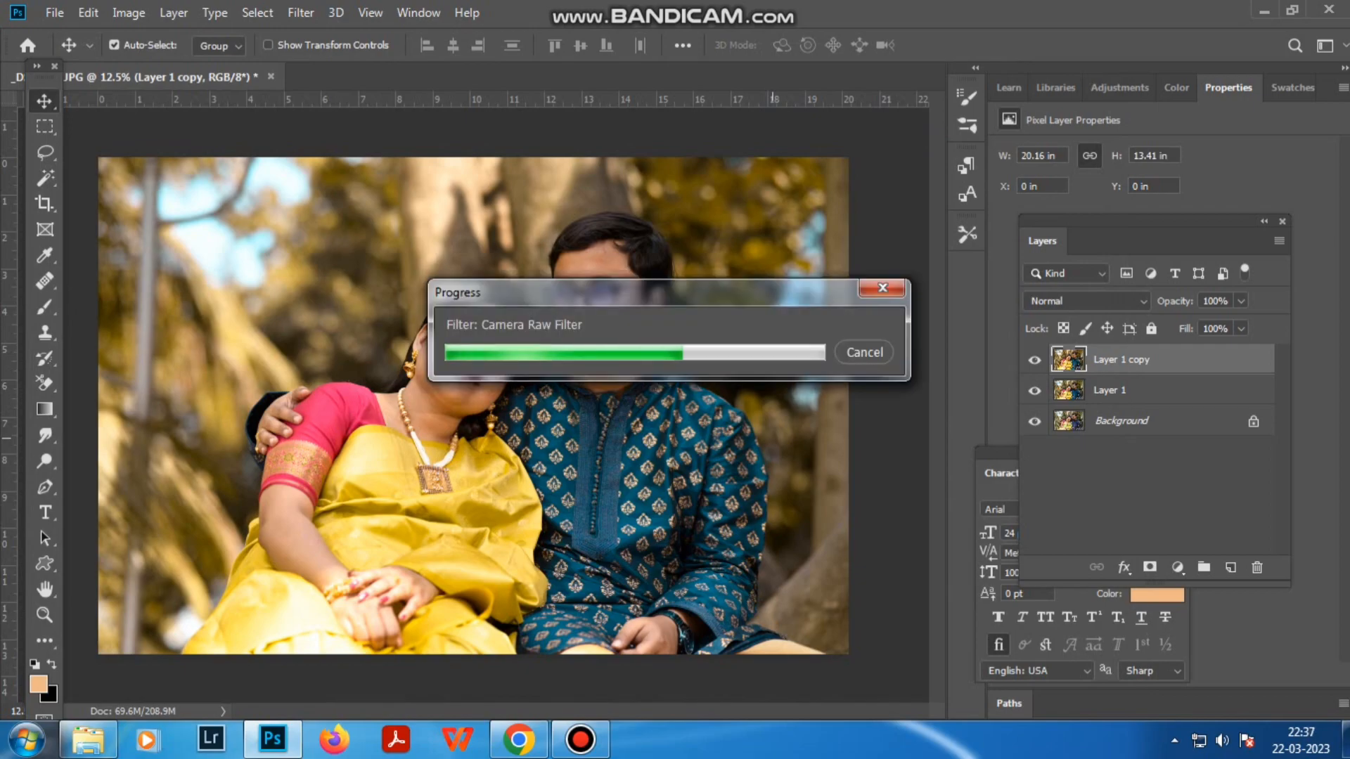
# Step: Duplicate Layer 1 copy as a separate layer for retouching the man's face
pyautogui.hotkey('ctrl', 'j')
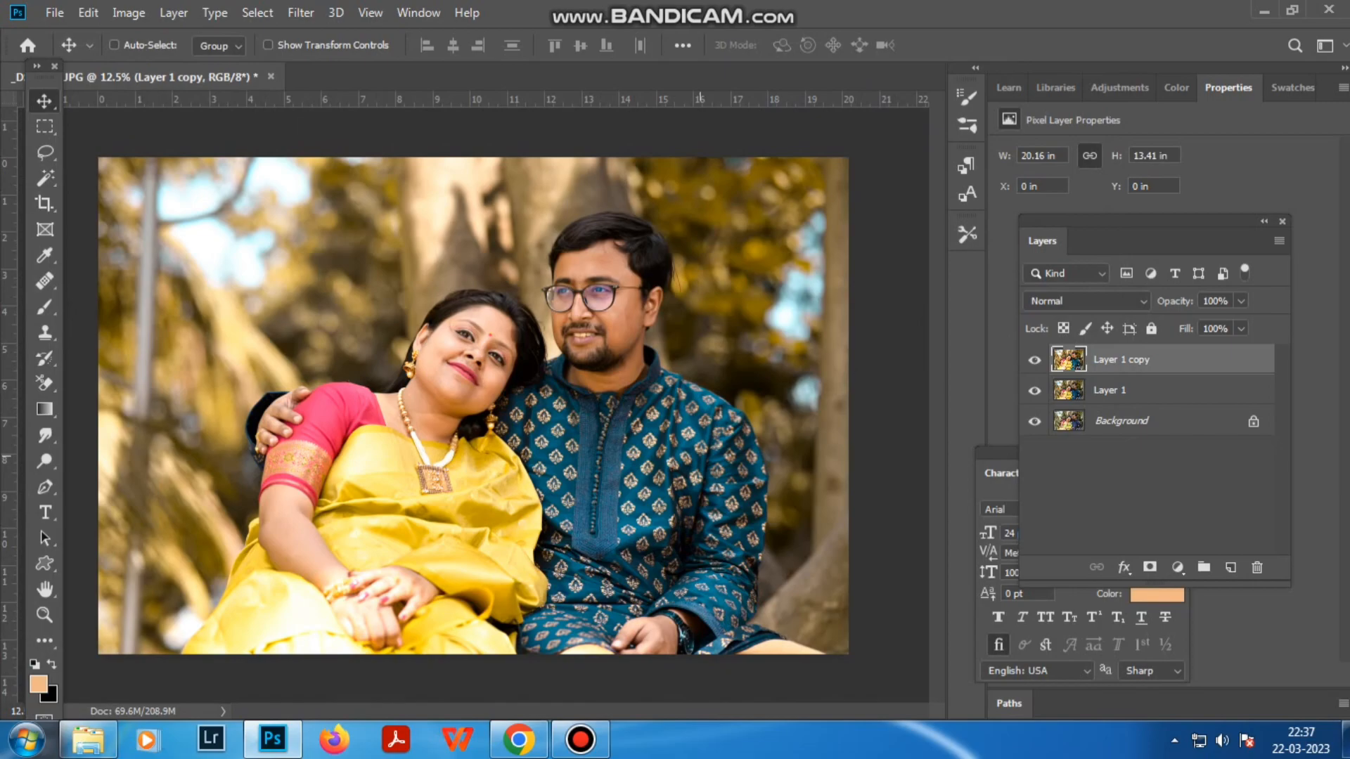
pyautogui.hotkey('ctrl', '+')
pyautogui.hotkey('ctrl', '+')
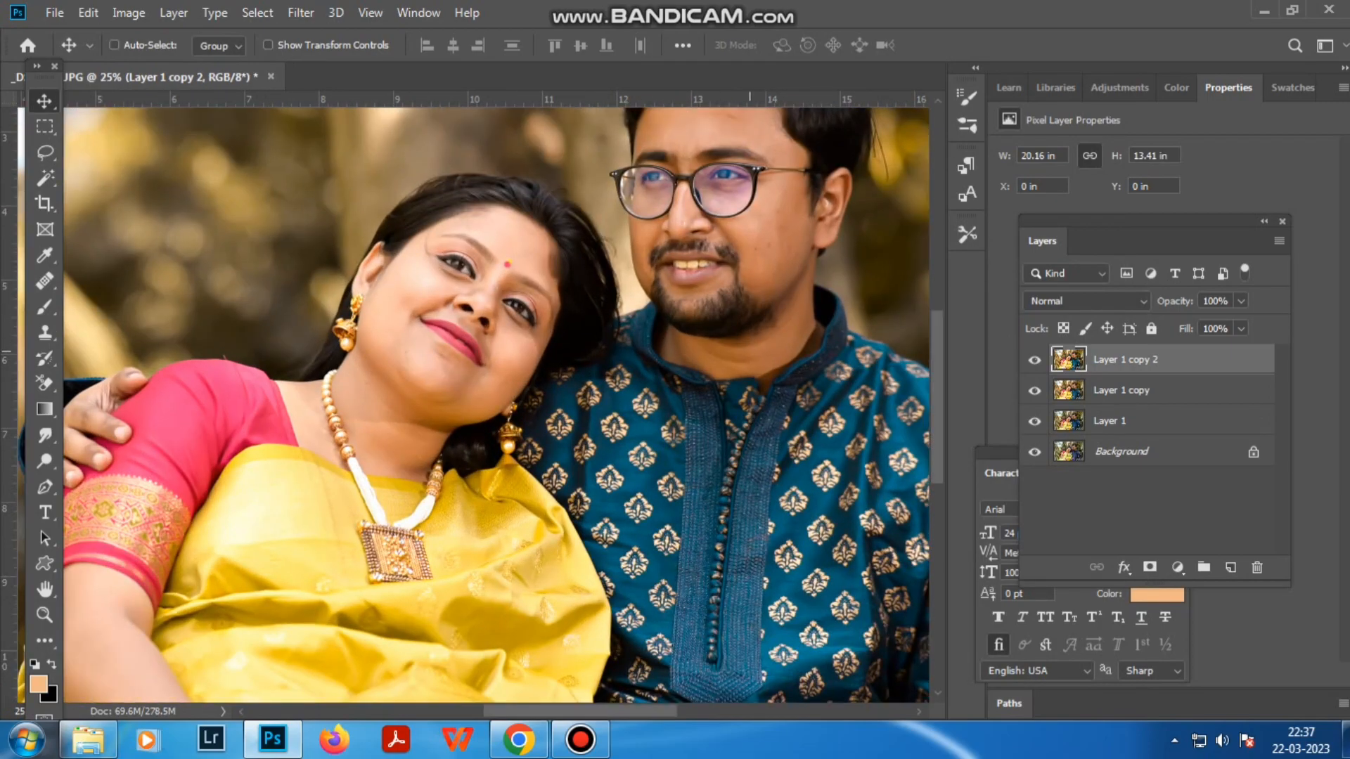
pyautogui.moveTo(733, 296); pyautogui.dragTo(604, 449)
pyautogui.hotkey('ctrl', '+')
pyautogui.moveTo(735, 369); pyautogui.dragTo(678, 432)
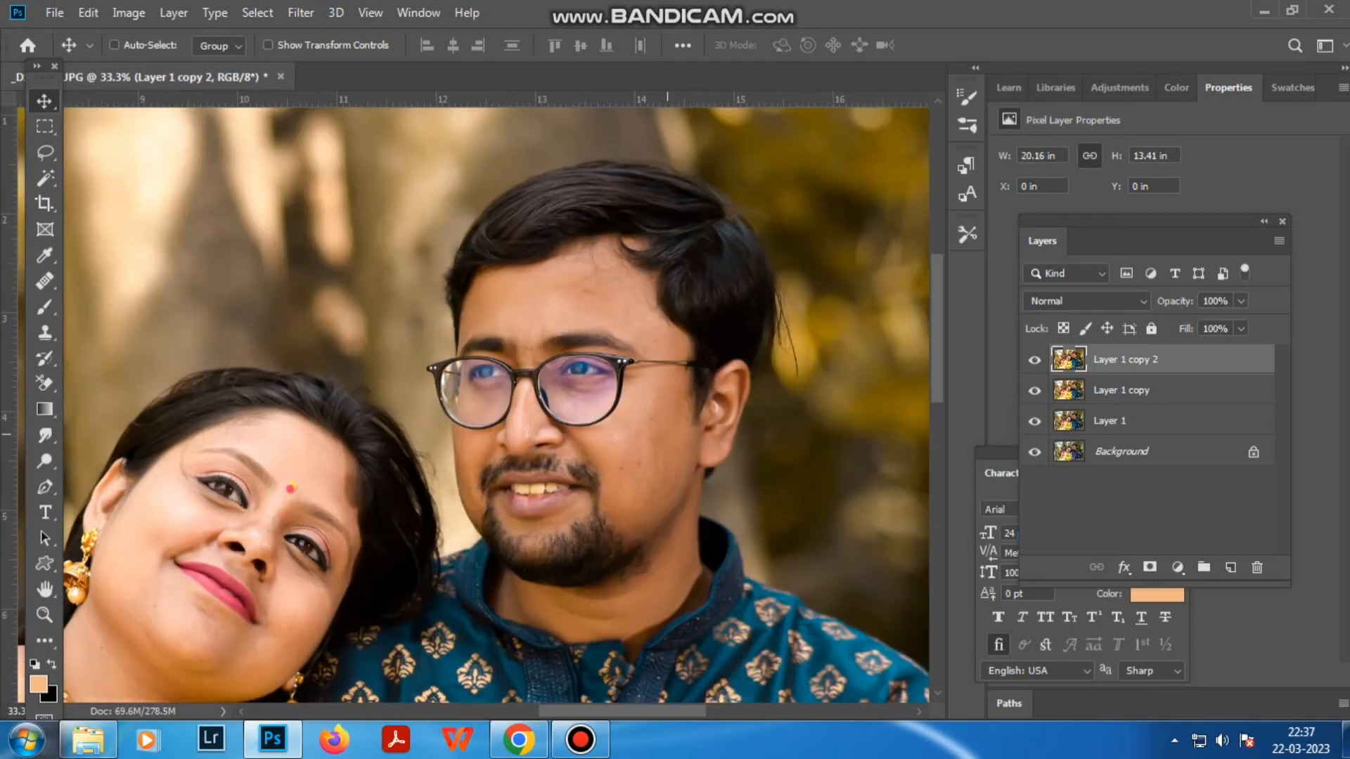
# Step: Smooth the skin and blemishes on the man's forehead using the Mixer Brush at size 150 with skin sampled from the forehead
pyautogui.press('b')
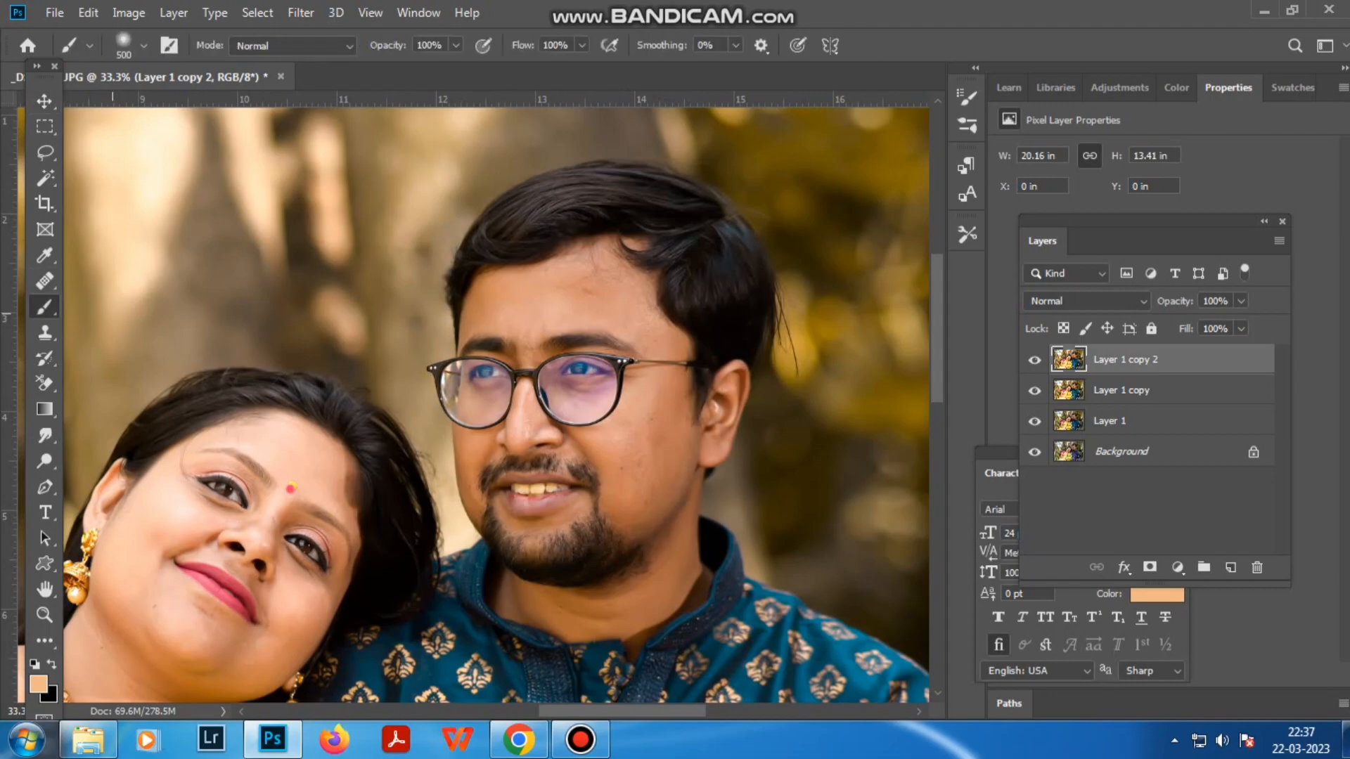
pyautogui.rightClick(45, 307)
pyautogui.click(127, 369)
pyautogui.hotkey('ctrl', '+')
pyautogui.hotkey('ctrl', '+')
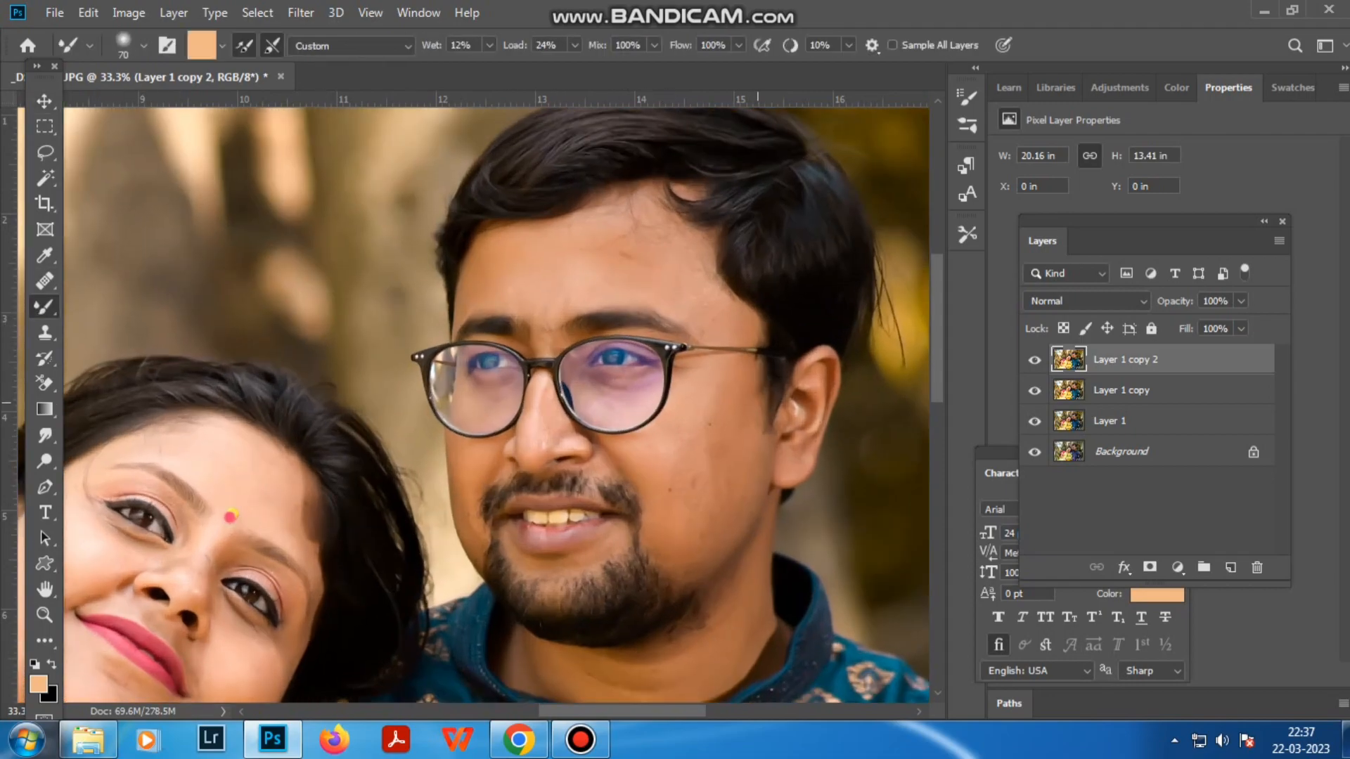
pyautogui.press(']')
pyautogui.press(']')
pyautogui.press(']')
pyautogui.press(']')
pyautogui.press(']')
pyautogui.moveTo(663, 179); pyautogui.dragTo(626, 262)
pyautogui.press('[')
pyautogui.press('[')
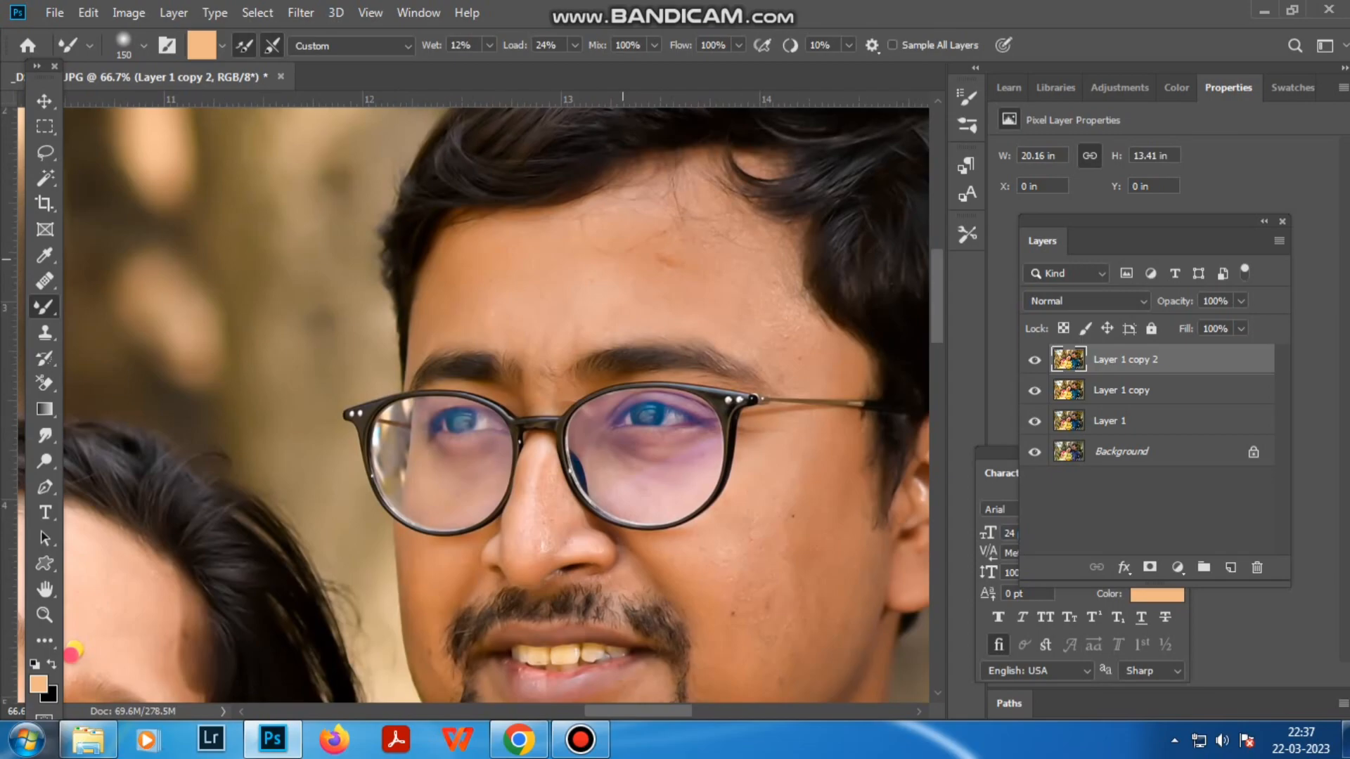
pyautogui.keyDown('alt'); pyautogui.click(669, 267); pyautogui.keyUp('alt')
pyautogui.keyDown('alt'); pyautogui.click(681, 265); pyautogui.keyUp('alt')
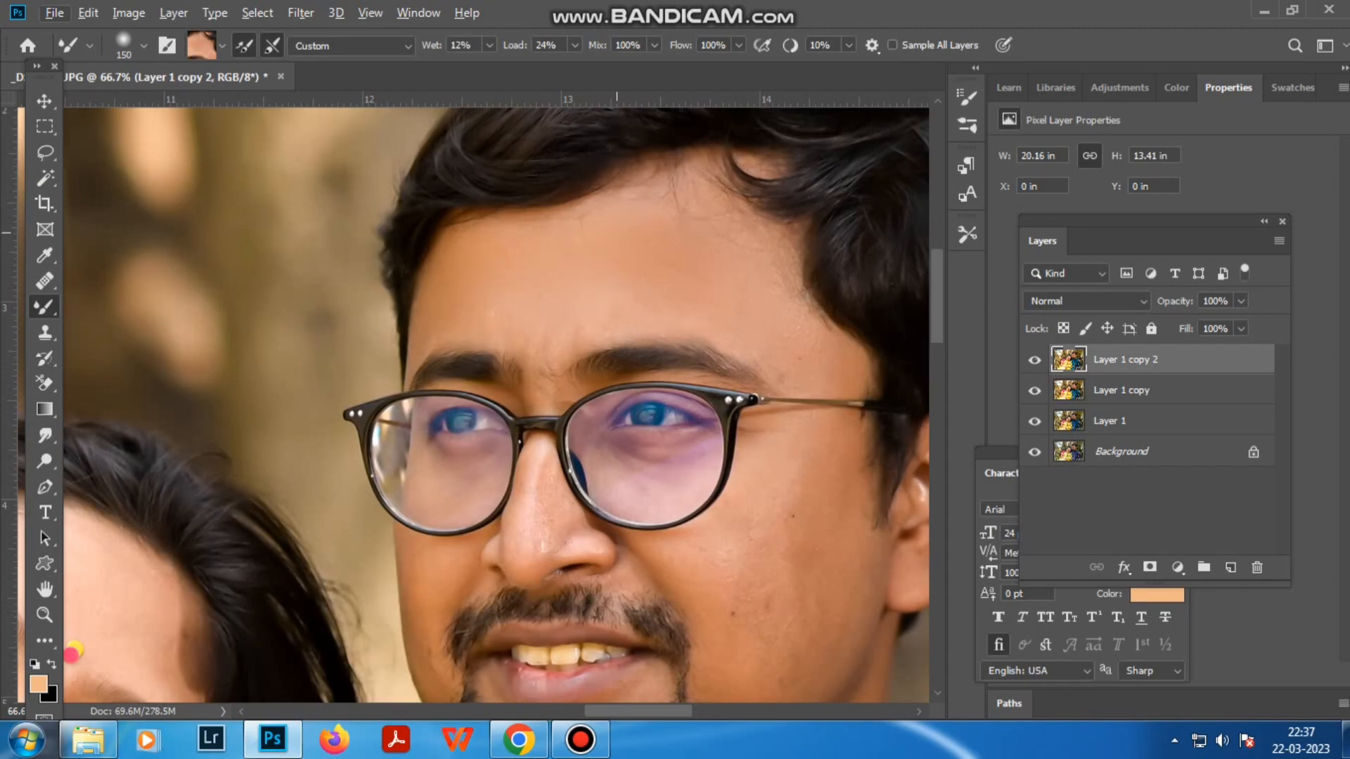
# Step: Smooth the skin on the man's nose using the Mixer Brush at size 80 with skin sampled from the nose
pyautogui.press('[')
pyautogui.press('[')
pyautogui.press('[')
pyautogui.press('[')
pyautogui.keyDown('alt'); pyautogui.click(530, 542); pyautogui.keyUp('alt')
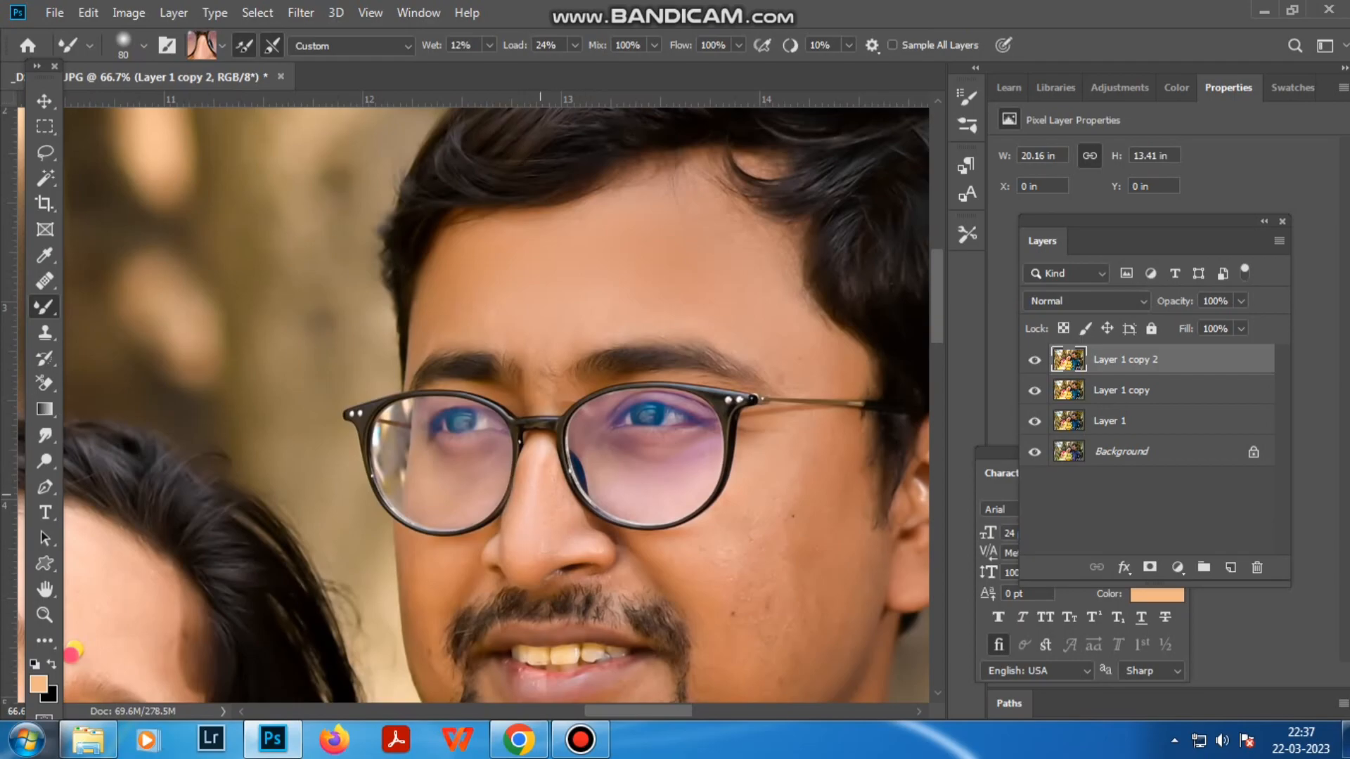
# Step: Smooth the spots and uneven skin on the man's cheek beside the glasses with the Mixer Brush
pyautogui.moveTo(747, 610); pyautogui.dragTo(554, 506)
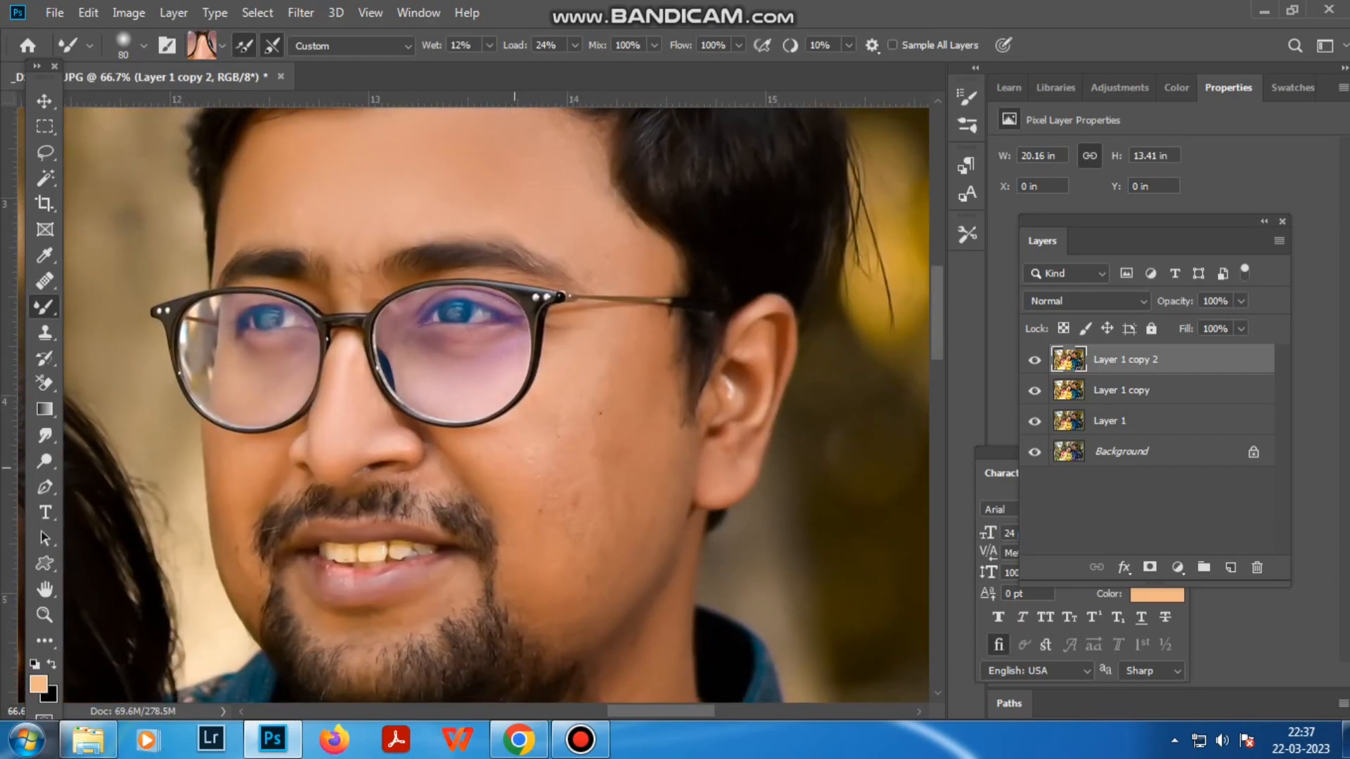
pyautogui.press(']')
pyautogui.press(']')
pyautogui.press('[')
pyautogui.press('[')
pyautogui.press('[')
pyautogui.moveTo(633, 536); pyautogui.dragTo(739, 451)
pyautogui.press('[')
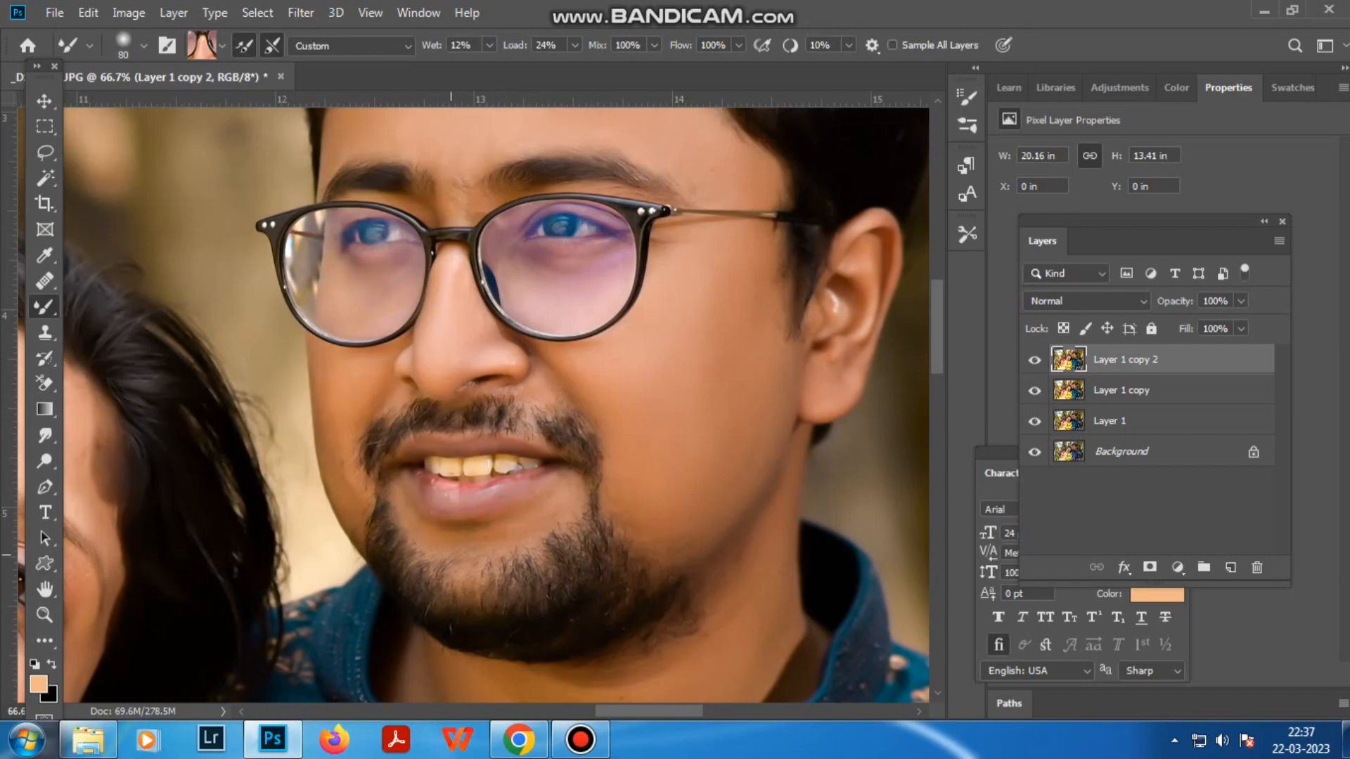
# Step: Smooth the man's jaw and neck skin, enlarging the Mixer Brush to size 125 for the neck
pyautogui.press('[')
pyautogui.moveTo(729, 613)
pyautogui.mouseDown()
pyautogui.moveTo(632, 322)
pyautogui.moveTo(669, 409)
pyautogui.mouseUp()
pyautogui.press(']')
pyautogui.press(']')
pyautogui.press(']')
pyautogui.press(']')
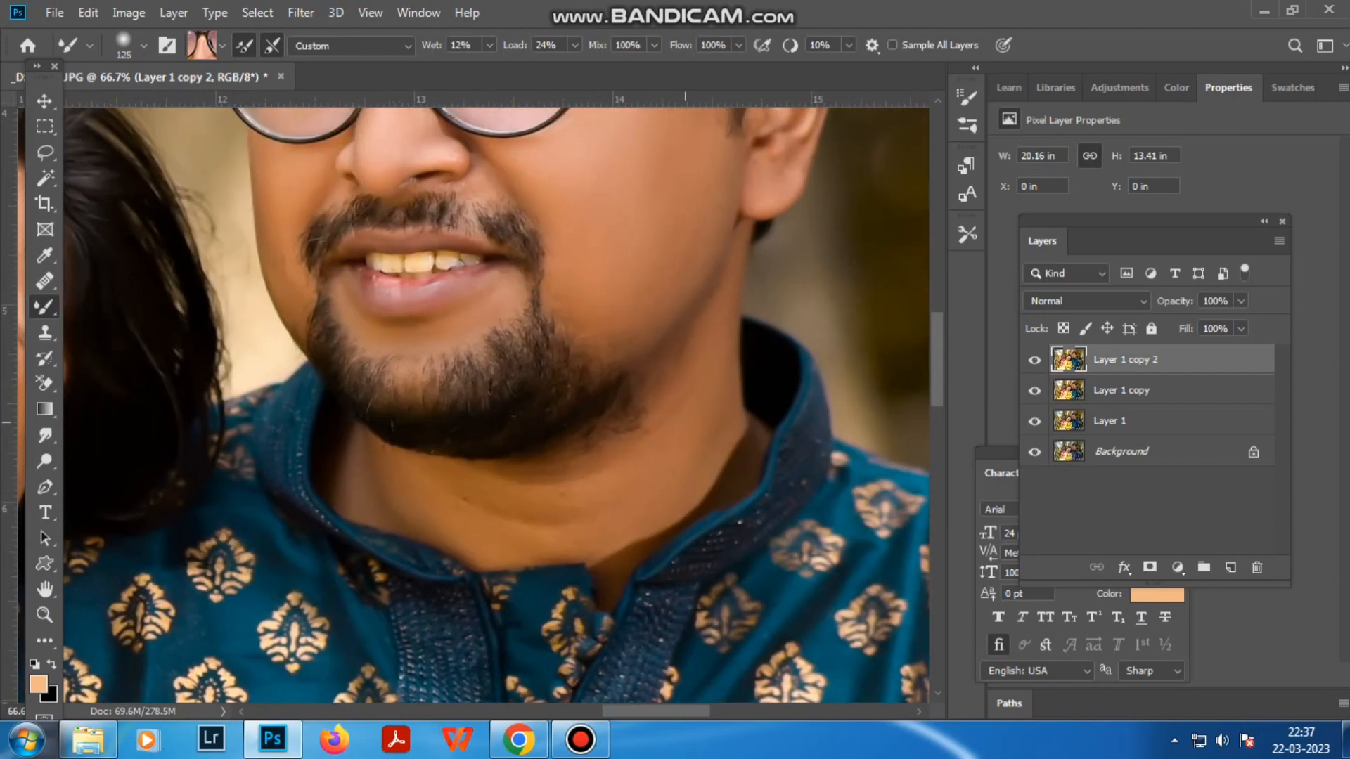
pyautogui.scroll(8, 506, 545)
pyautogui.press('[')
# Step: Smooth the woman's forehead using the Mixer Brush at size 90 with skin sampled from the forehead
pyautogui.hscroll(-4, 904, 404)
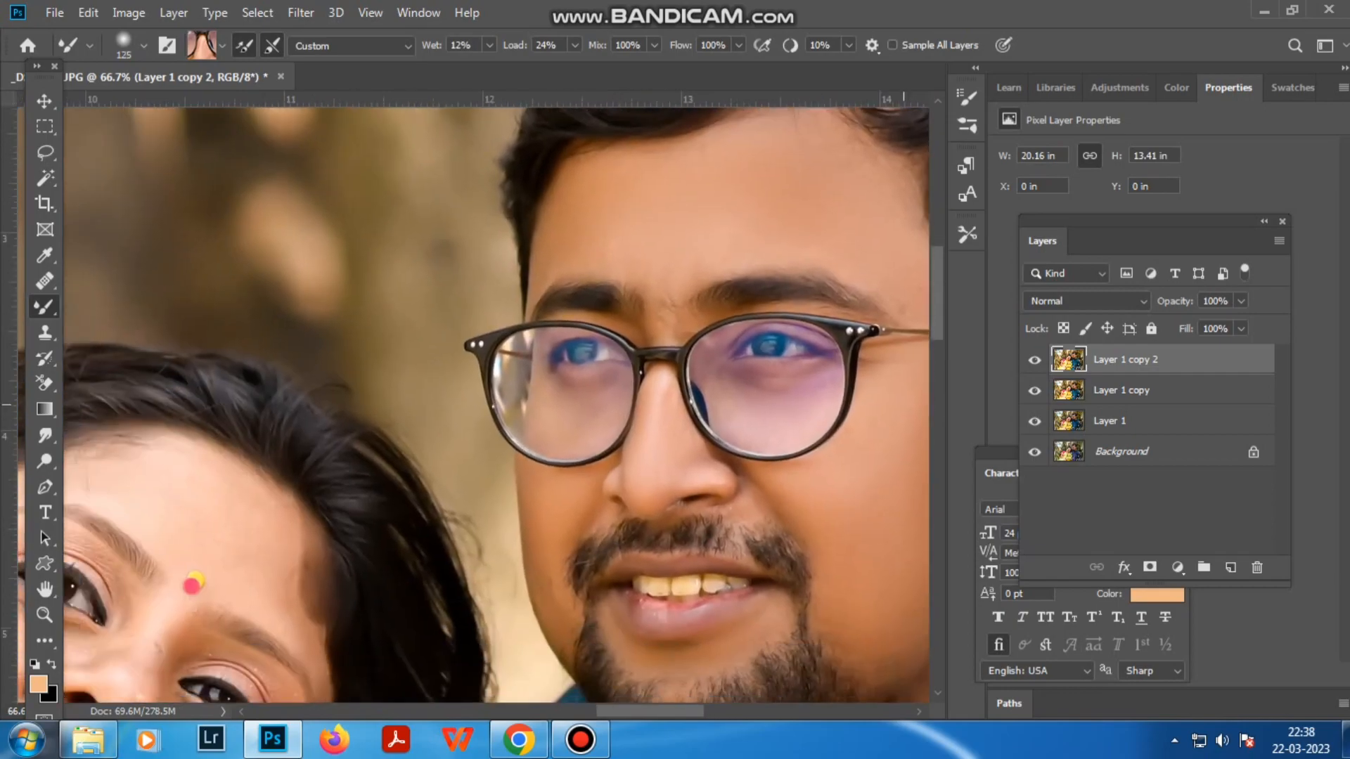
pyautogui.hscroll(-6, 496, 405)
pyautogui.scroll(-1, 496, 404)
pyautogui.press('[')
pyautogui.press('[')
pyautogui.keyDown('alt'); pyautogui.click(686, 512); pyautogui.keyUp('alt')
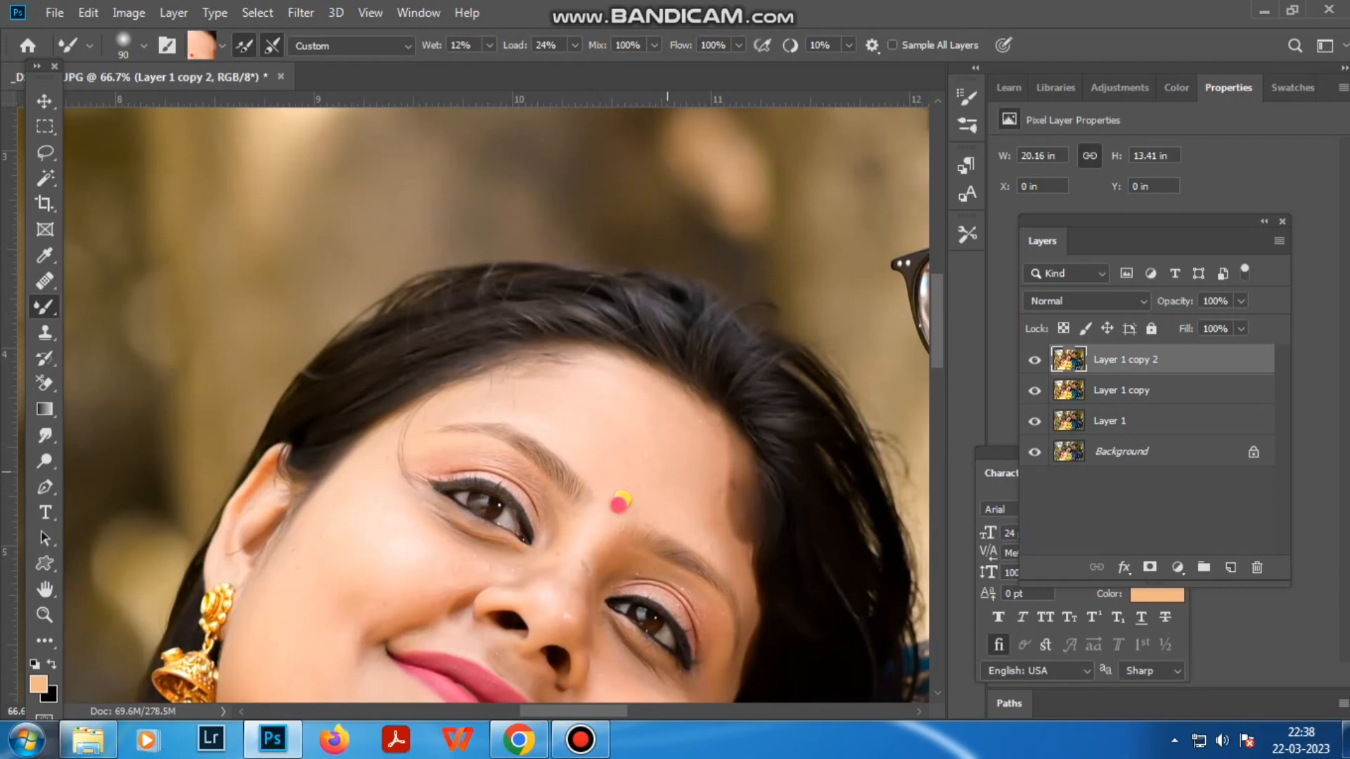
# Step: Smooth the woman's cheek beside the earring with newly sampled skin, enlarging the Mixer Brush to size 150
pyautogui.keyDown('alt'); pyautogui.click(461, 486); pyautogui.keyUp('alt')
pyautogui.press(']')
pyautogui.press(']')
pyautogui.moveTo(365, 516); pyautogui.dragTo(403, 408)
pyautogui.press(']')
pyautogui.press(']')
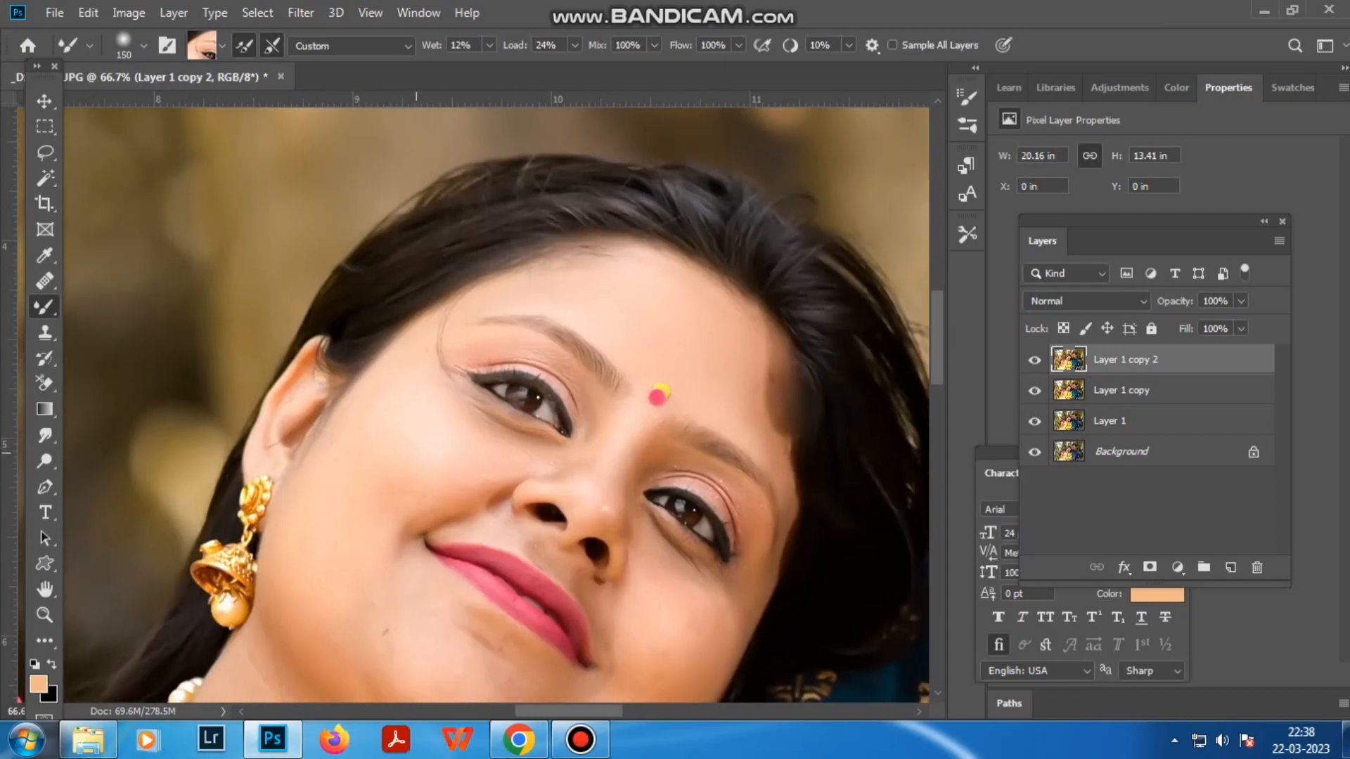
pyautogui.moveTo(357, 532); pyautogui.dragTo(344, 394)
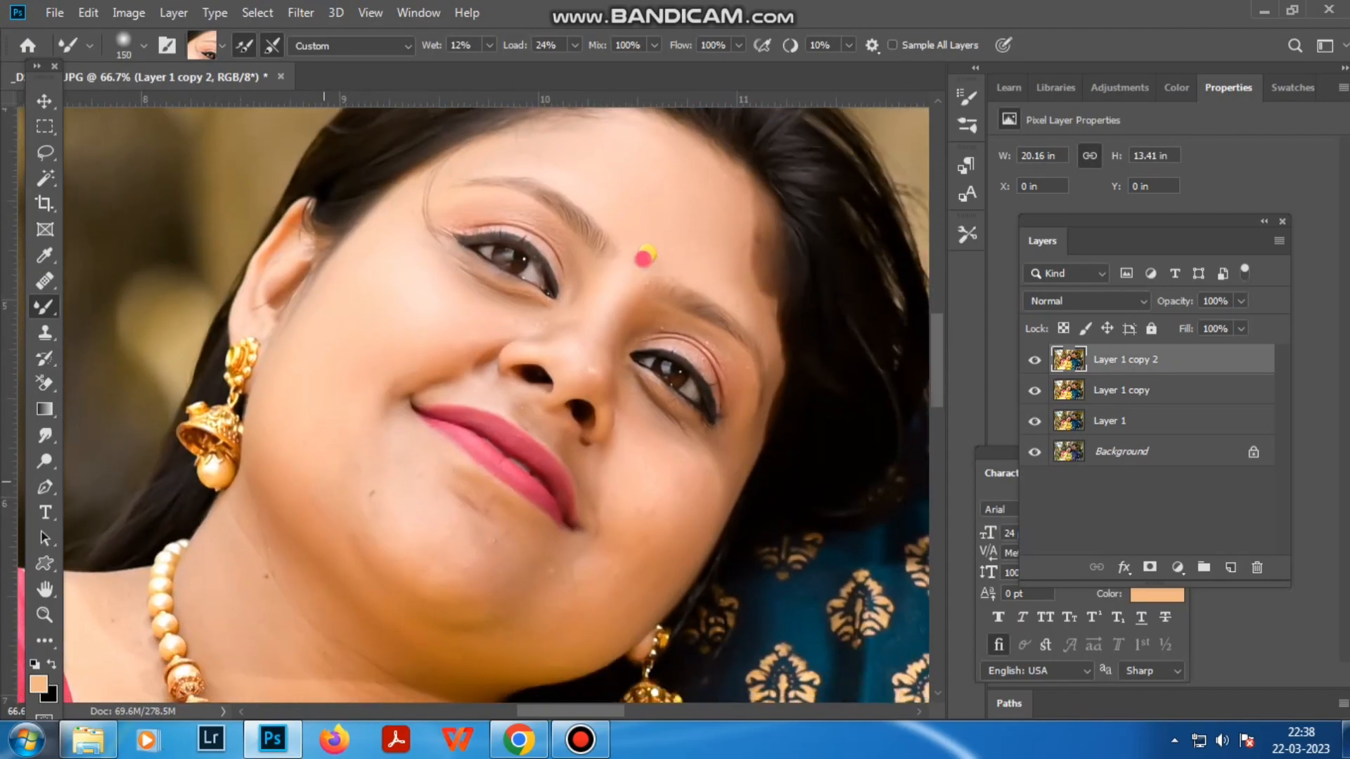
# Step: Blend away the blemishes on the woman's chin and jaw with locally sampled skin, using Mixer Brush sizes 125 and 90
pyautogui.keyDown('alt'); pyautogui.click(398, 545); pyautogui.keyUp('alt')
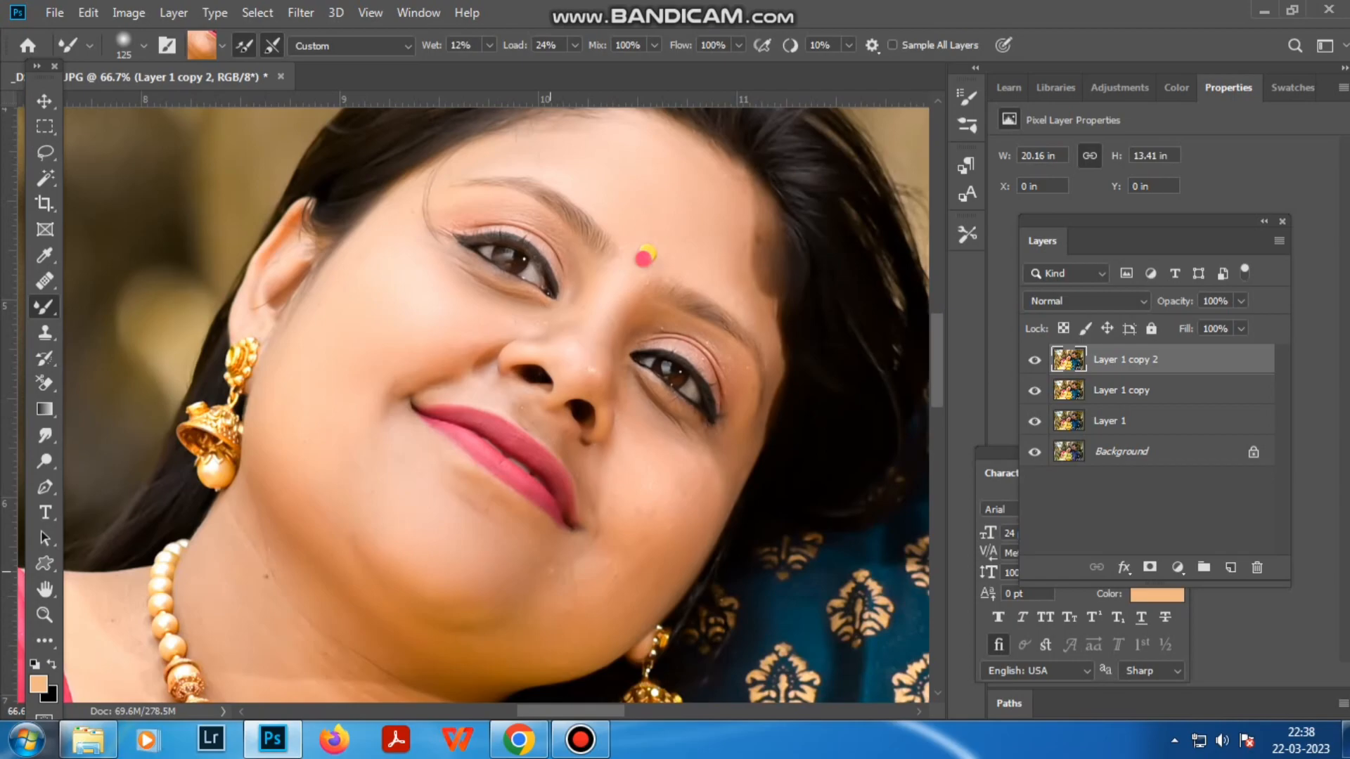
pyautogui.keyDown('alt'); pyautogui.click(604, 609); pyautogui.keyUp('alt')
pyautogui.press('[')
pyautogui.press('[')
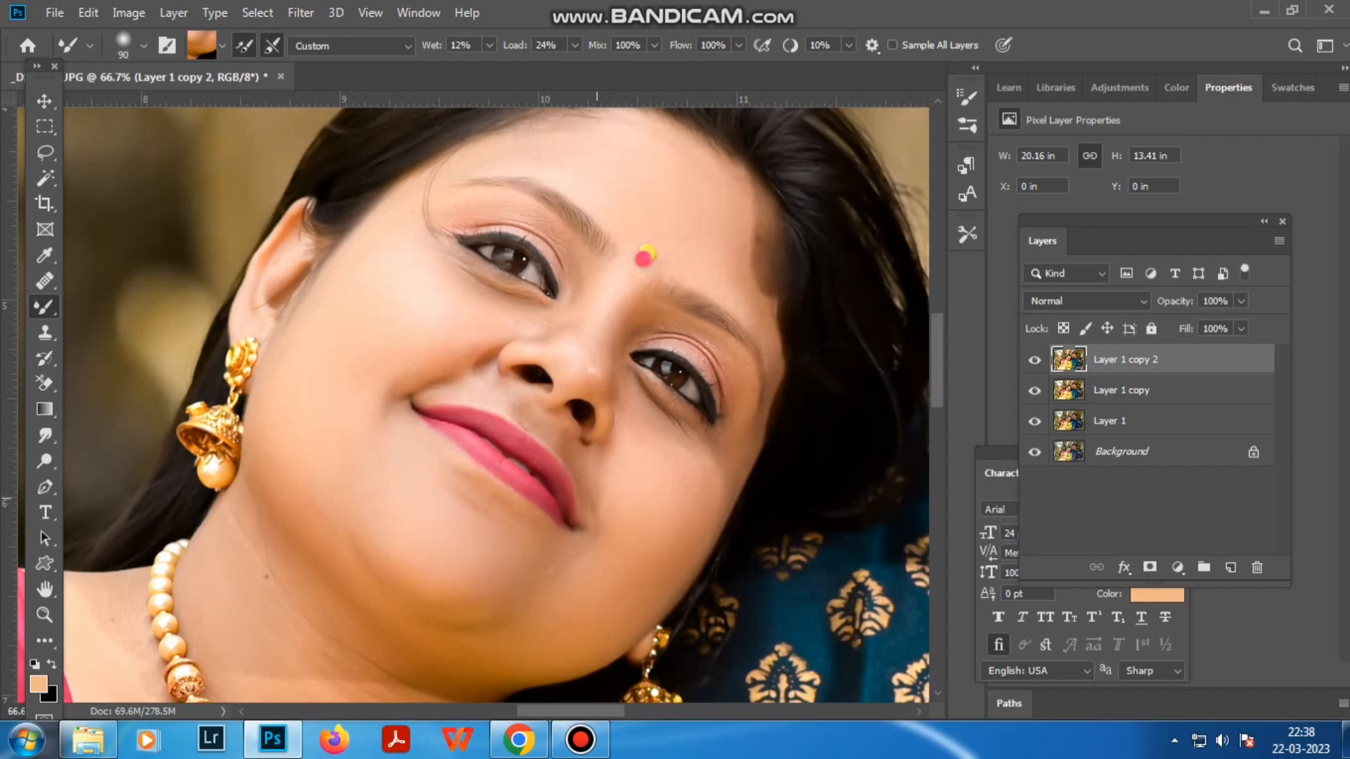
# Step: Smooth the skin around the woman's mouth, nose and eyes with the Mixer Brush at size 80, resampling nearby skin for each area
pyautogui.keyDown('alt'); pyautogui.click(607, 503); pyautogui.keyUp('alt')
pyautogui.keyDown('alt'); pyautogui.click(453, 399); pyautogui.keyUp('alt')
pyautogui.keyDown('alt'); pyautogui.click(575, 329); pyautogui.keyUp('alt')
pyautogui.moveTo(565, 317); pyautogui.dragTo(582, 270)
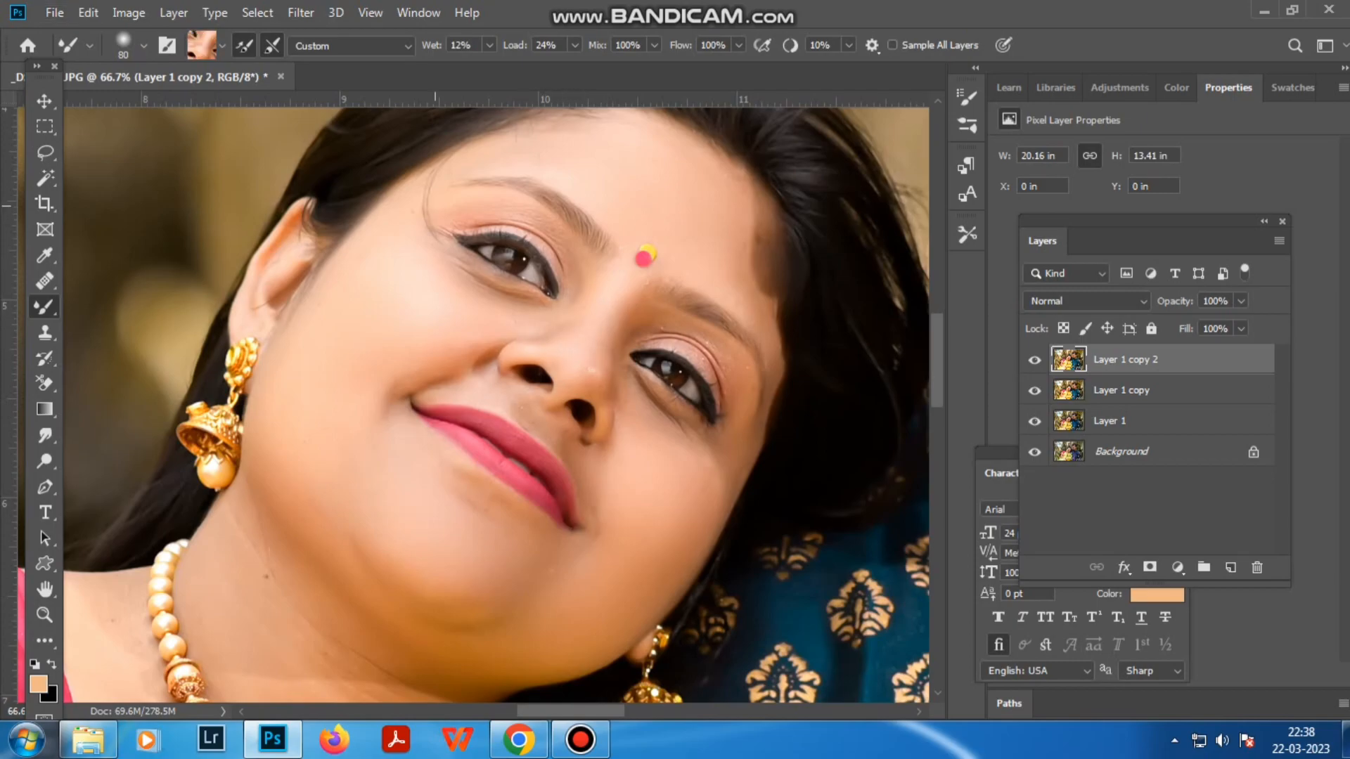
pyautogui.keyDown('alt'); pyautogui.click(734, 382); pyautogui.keyUp('alt')
# Step: Smooth the woman's neck inside the necklace using the Mixer Brush at size 150 with skin sampled from the neck
pyautogui.moveTo(546, 664); pyautogui.dragTo(784, 490)
pyautogui.press(']')
pyautogui.press(']')
pyautogui.press(']')
pyautogui.press(']')
pyautogui.press(']')
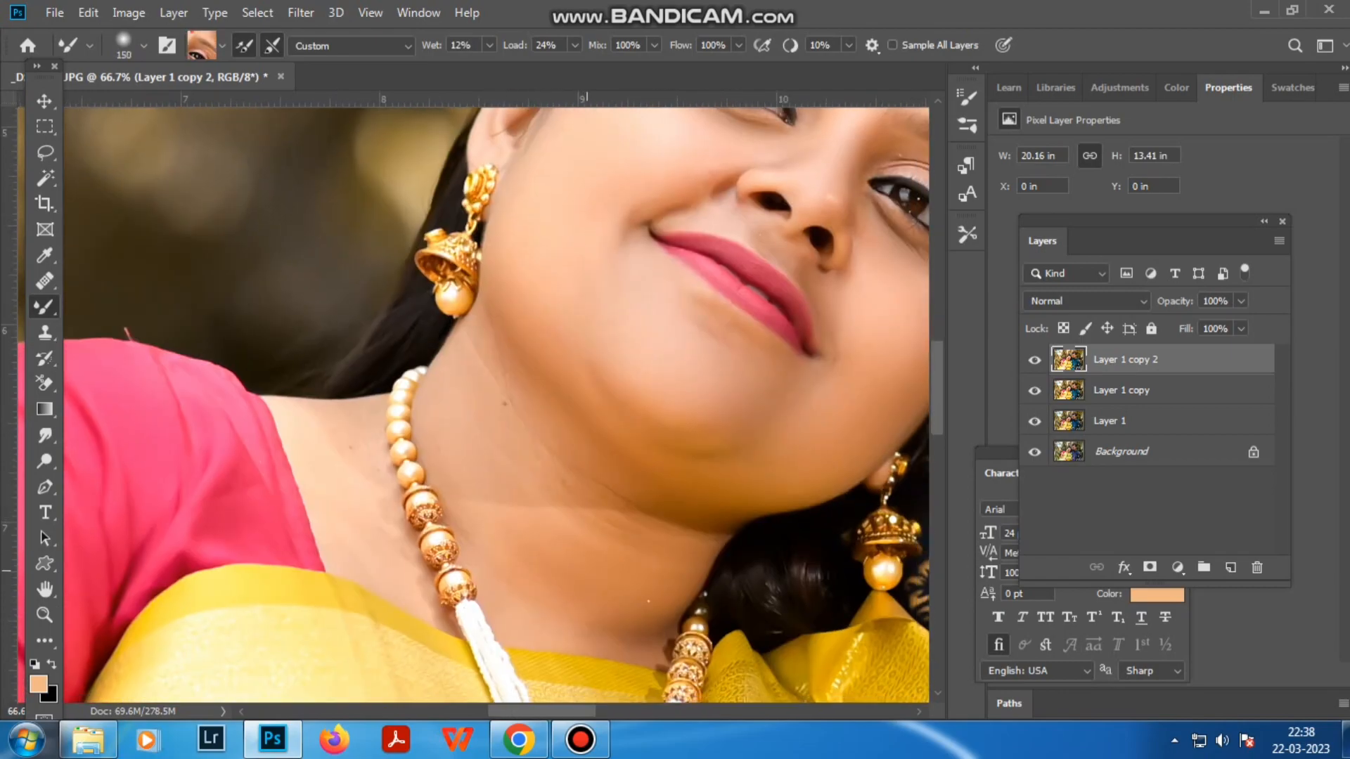
pyautogui.keyDown('alt'); pyautogui.click(635, 548); pyautogui.keyUp('alt')
# Step: Smooth the woman's shoulder skin beside the necklace using the Mixer Brush at size 125 with skin sampled there
pyautogui.press('[')
pyautogui.press('[')
pyautogui.keyDown('alt'); pyautogui.click(382, 526); pyautogui.keyUp('alt')
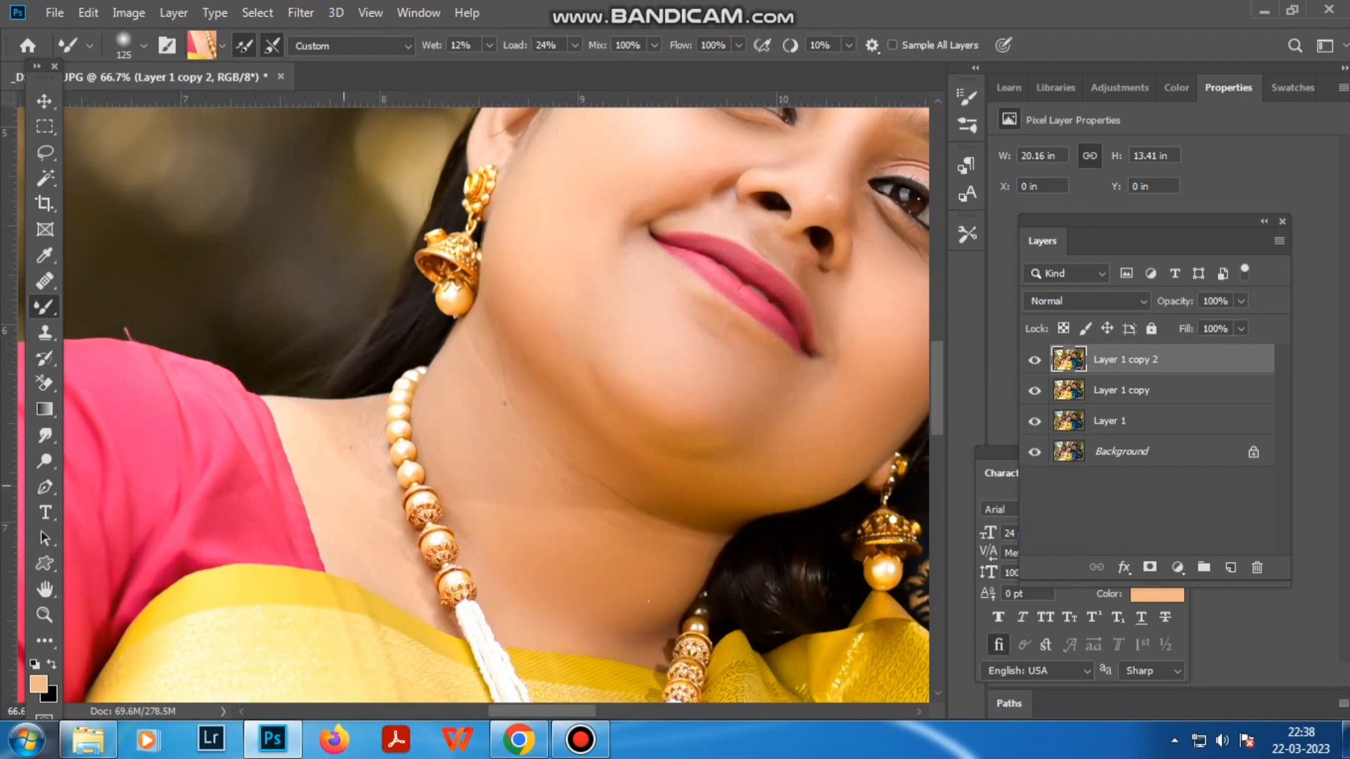
pyautogui.moveTo(377, 486); pyautogui.dragTo(415, 577)
# Step: Smooth the woman's bare arm below the sleeve using the Mixer Brush at size 250 with skin sampled from the arm
pyautogui.moveTo(408, 588); pyautogui.dragTo(710, 140)
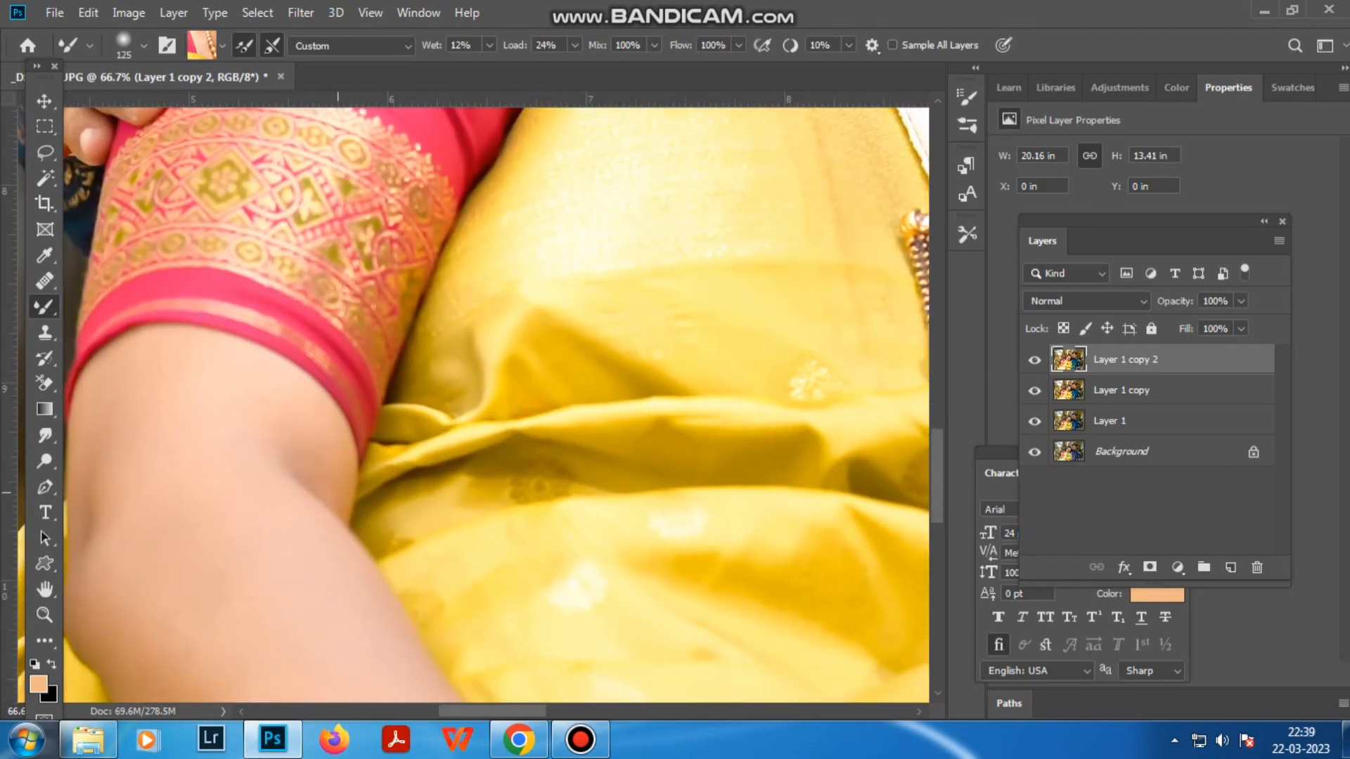
pyautogui.moveTo(282, 597); pyautogui.dragTo(327, 426)
pyautogui.press(']')
pyautogui.press(']')
pyautogui.press(']')
pyautogui.press(']')
pyautogui.keyDown('alt'); pyautogui.click(238, 394); pyautogui.keyUp('alt')
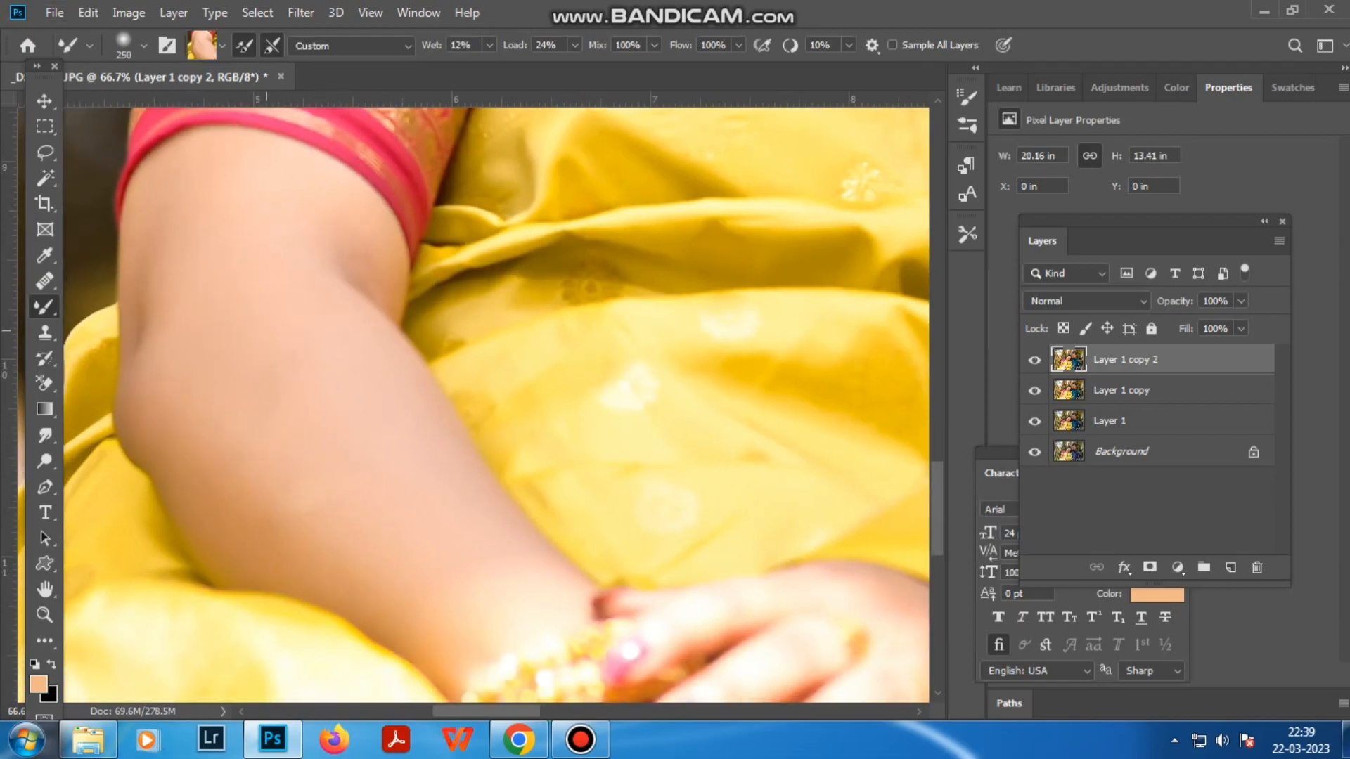
# Step: Smooth the man's hand resting on the woman's sleeve using the Mixer Brush at size 80 with skin sampled from the hand
pyautogui.moveTo(425, 519); pyautogui.dragTo(92, 415)
pyautogui.moveTo(211, 176); pyautogui.dragTo(520, 510)
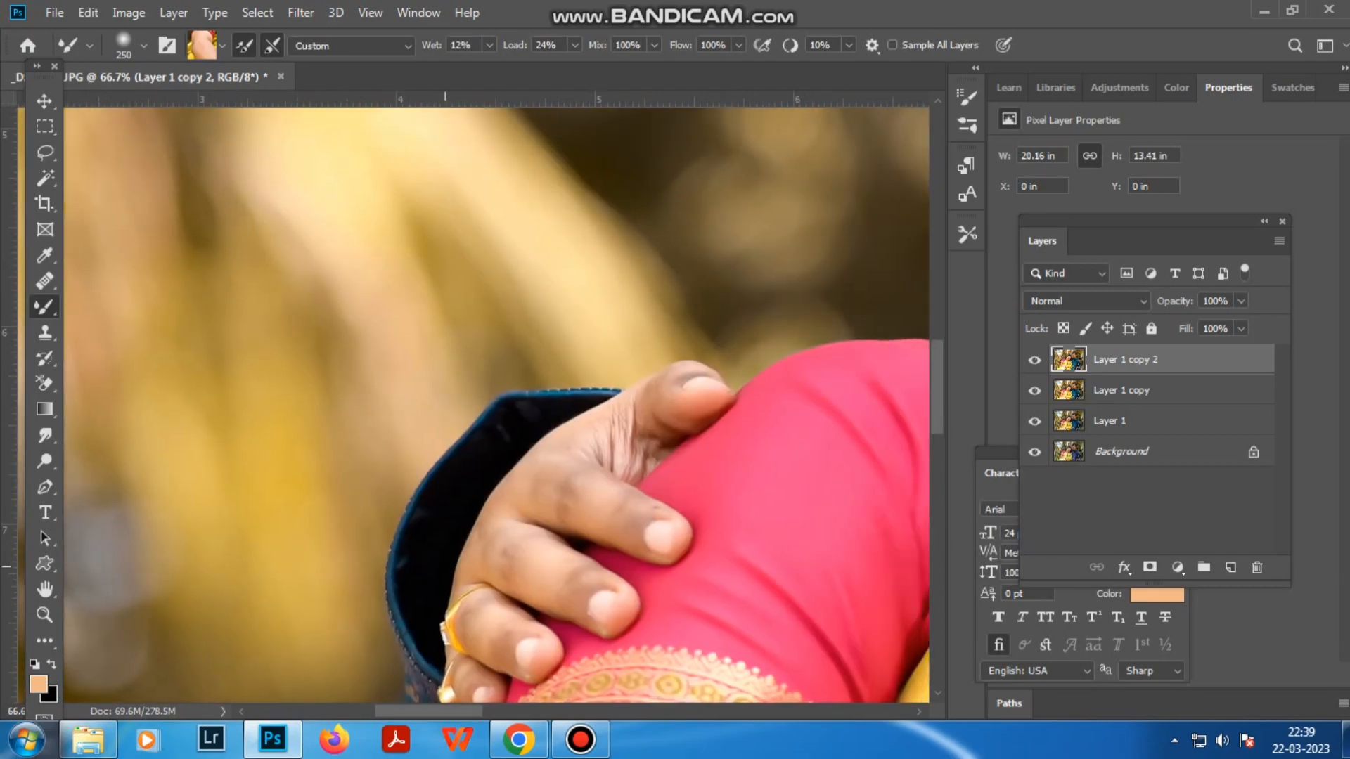
pyautogui.press('[')
pyautogui.press('[')
pyautogui.press('[')
pyautogui.press('[')
pyautogui.keyDown('alt'); pyautogui.click(499, 506); pyautogui.keyUp('alt')
pyautogui.click(633, 423)
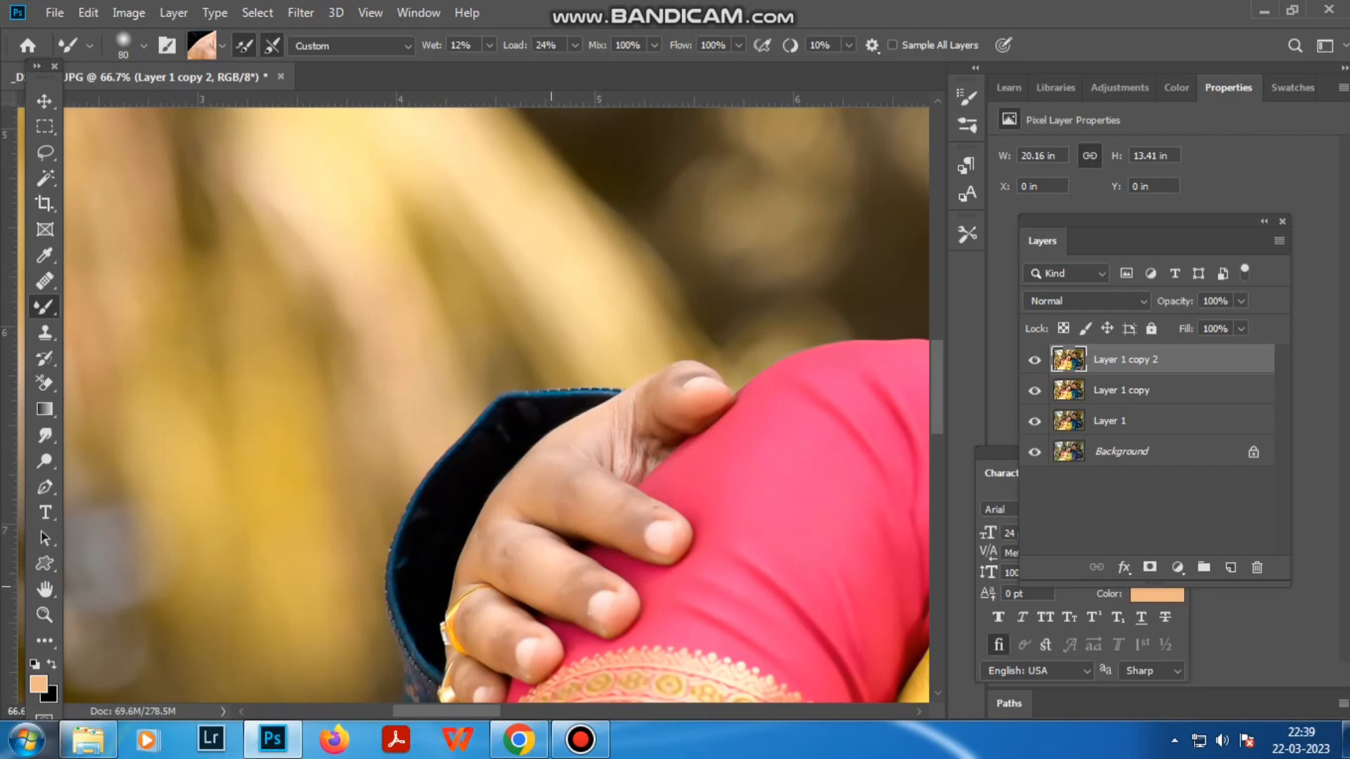
# Step: Smooth the man's other hand beside the wristwatch using the Mixer Brush at size 80 with skin sampled from it
pyautogui.moveTo(843, 330); pyautogui.dragTo(537, 355)
pyautogui.moveTo(843, 366); pyautogui.dragTo(232, 380)
pyautogui.moveTo(844, 492); pyautogui.dragTo(197, 365)
pyautogui.moveTo(865, 619)
pyautogui.mouseDown()
pyautogui.moveTo(258, 462)
pyautogui.moveTo(436, 141)
pyautogui.moveTo(566, 191)
pyautogui.mouseUp()
pyautogui.keyDown('alt'); pyautogui.click(241, 303); pyautogui.keyUp('alt')
pyautogui.moveTo(241, 304); pyautogui.dragTo(320, 329)
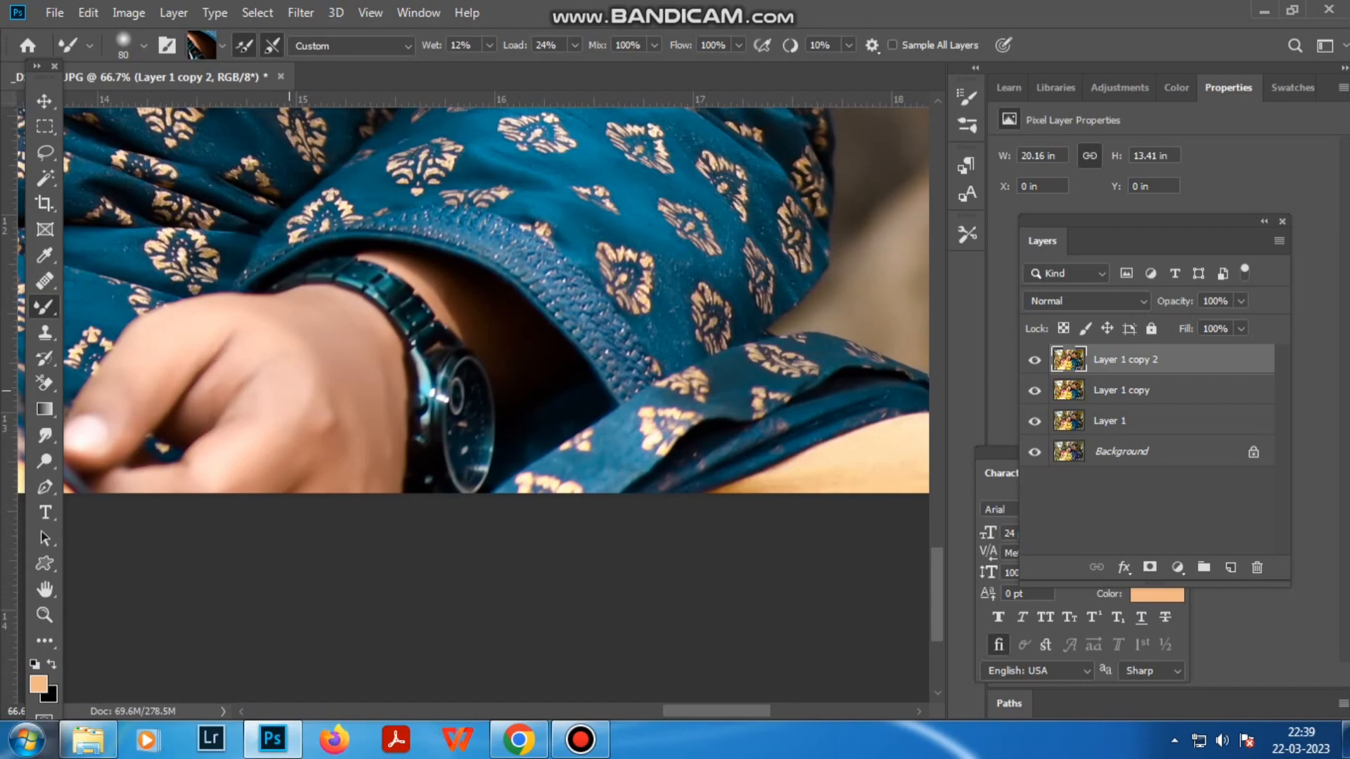
# Step: Duplicate the retouched Layer 1 copy 2 as a new layer
pyautogui.scroll(-6, 386, 464)
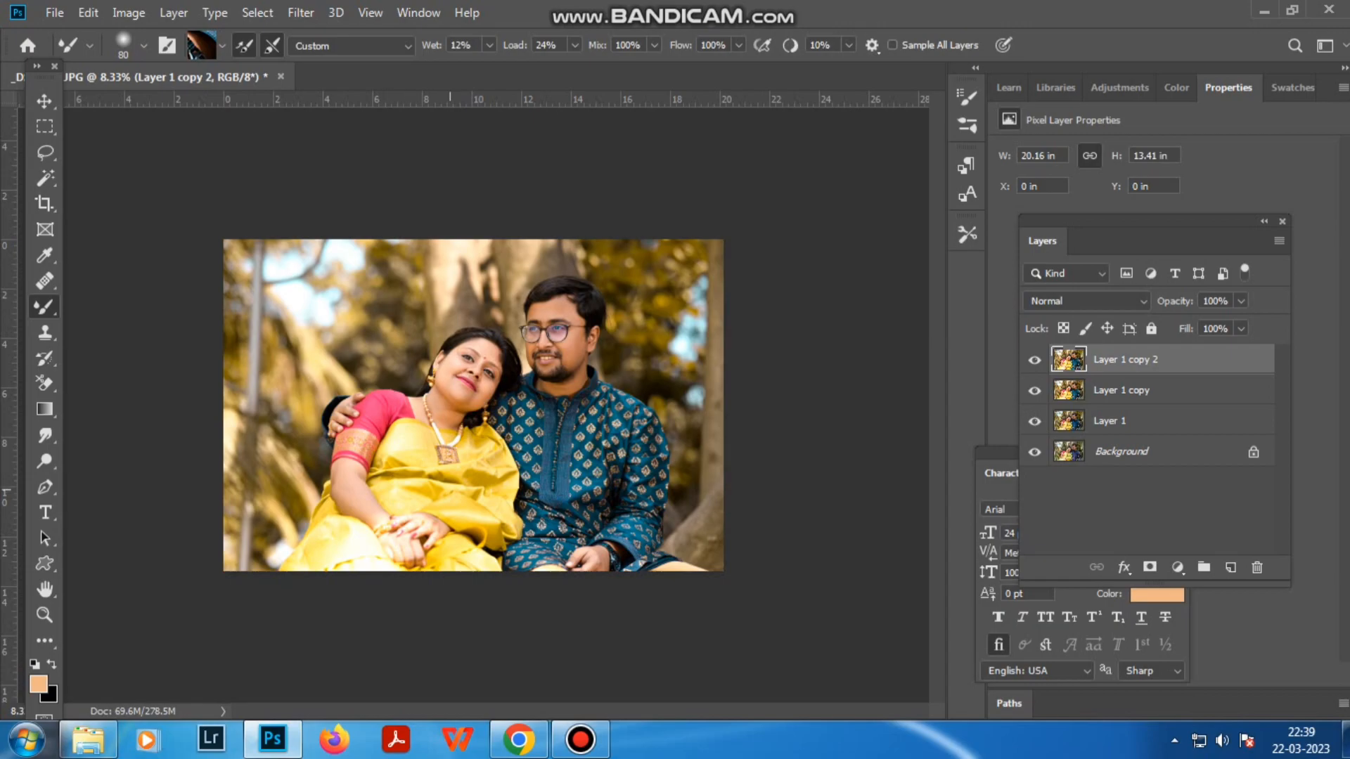
pyautogui.scroll(2, 447, 492)
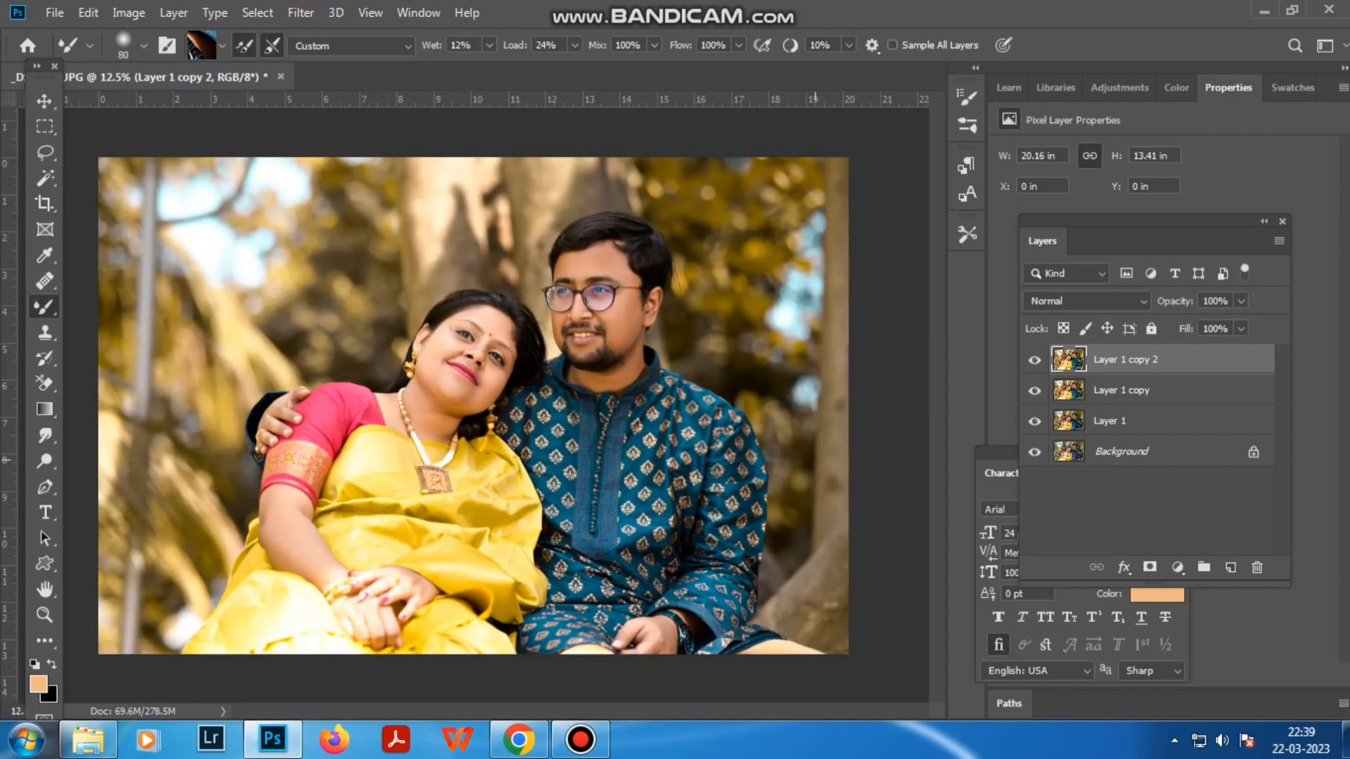
pyautogui.hotkey('ctrl', 'j')
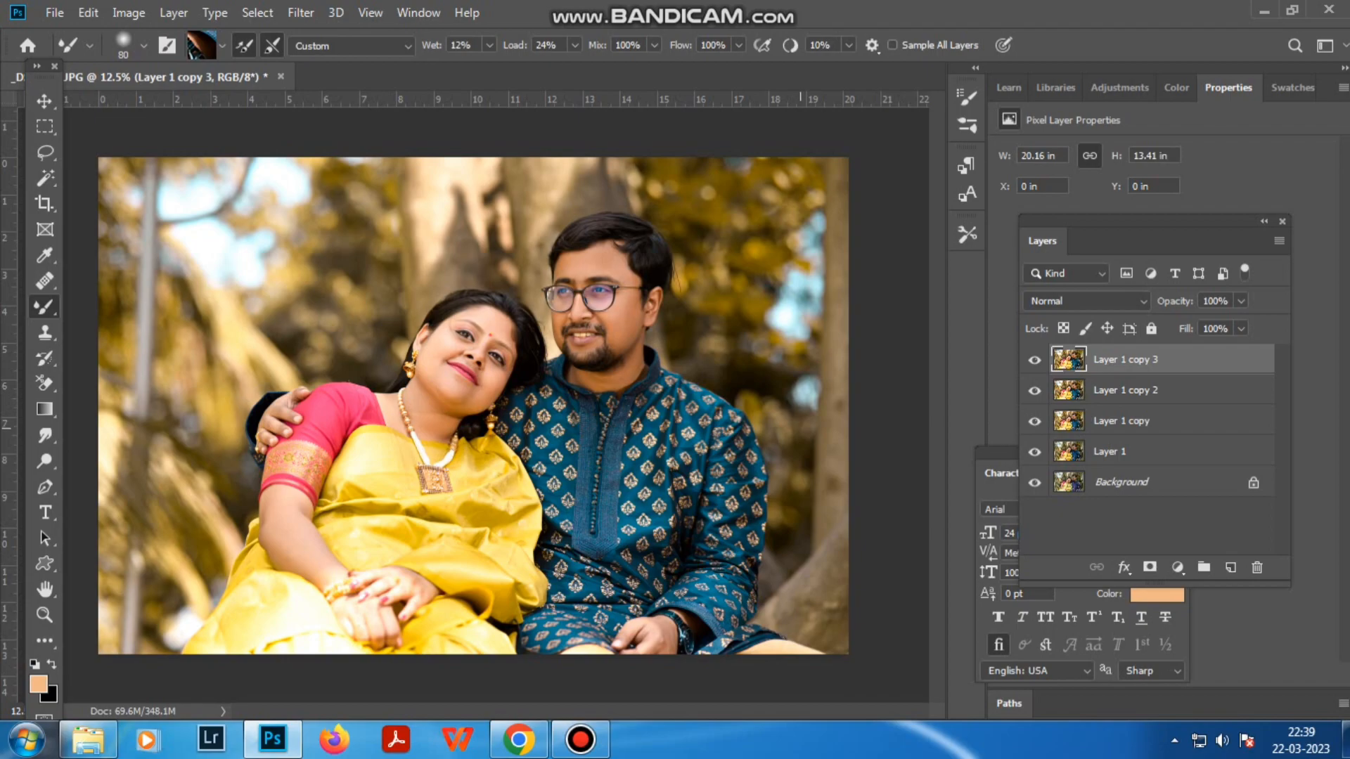
# Step: In Camera Raw, draw a radial filter around the couple, then enlarge, rotate and reposition it so only the outer background darkens
pyautogui.hotkey('ctrl', 'shift', 'a')
pyautogui.press('j')
pyautogui.moveTo(579, 369)
pyautogui.mouseDown()
pyautogui.moveTo(826, 585)
pyautogui.moveTo(859, 546)
pyautogui.mouseUp()
pyautogui.moveTo(563, 360); pyautogui.dragTo(473, 342)
pyautogui.moveTo(782, 343); pyautogui.dragTo(964, 513)
pyautogui.moveTo(534, 167); pyautogui.dragTo(551, 117)
pyautogui.moveTo(473, 342); pyautogui.dragTo(480, 323)
pyautogui.moveTo(415, 568); pyautogui.dragTo(348, 542)
pyautogui.moveTo(615, 137); pyautogui.dragTo(626, 89)
pyautogui.moveTo(480, 324); pyautogui.dragTo(481, 360)
pyautogui.moveTo(28, 175); pyautogui.dragTo(22, 198)
pyautogui.moveTo(489, 384)
pyautogui.mouseDown()
pyautogui.moveTo(511, 333)
pyautogui.moveTo(535, 328)
pyautogui.mouseUp()
pyautogui.moveTo(68, 186); pyautogui.dragTo(78, 185)
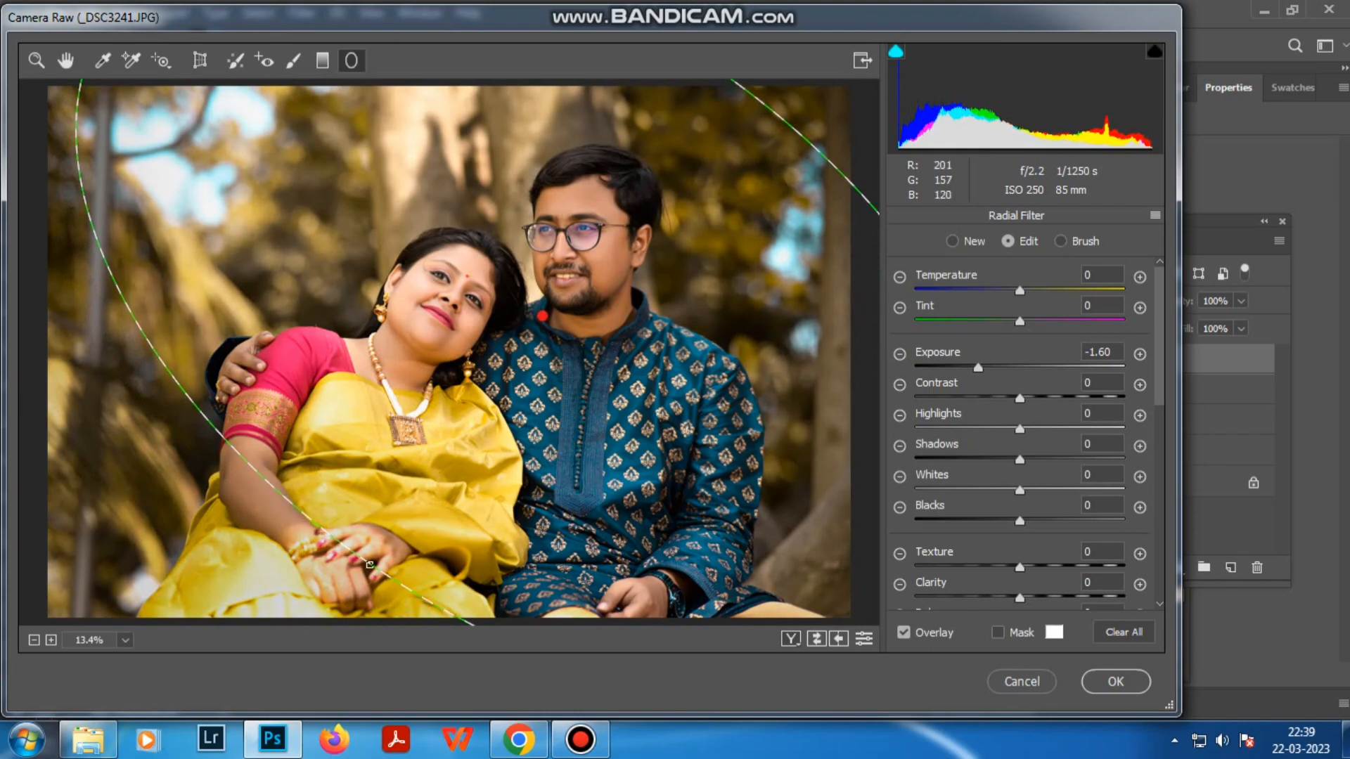
pyautogui.moveTo(370, 564); pyautogui.dragTo(271, 622)
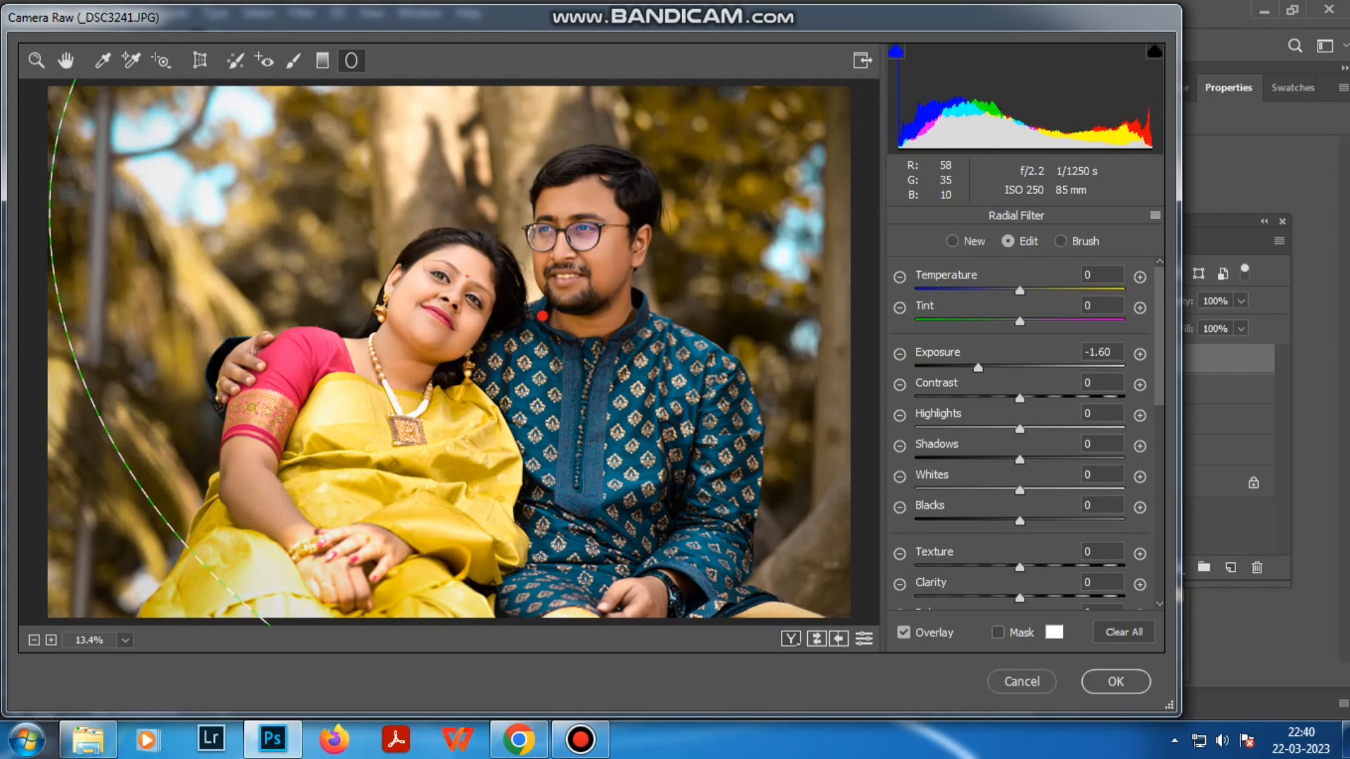
pyautogui.moveTo(213, 570); pyautogui.dragTo(171, 597)
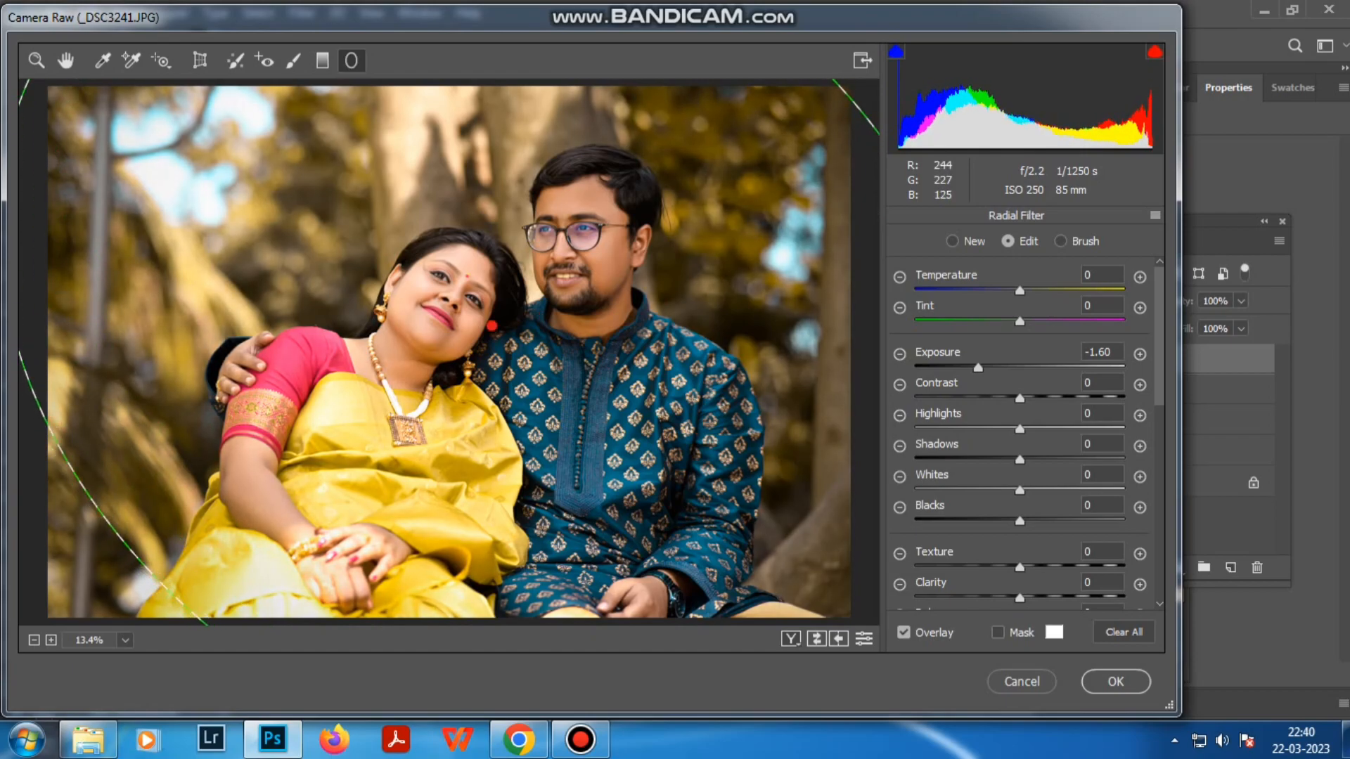
# Step: Set the radial filter's Exposure to -3.50 and Temperature to +3, and apply the Camera Raw adjustments
pyautogui.moveTo(978, 368); pyautogui.dragTo(929, 367)
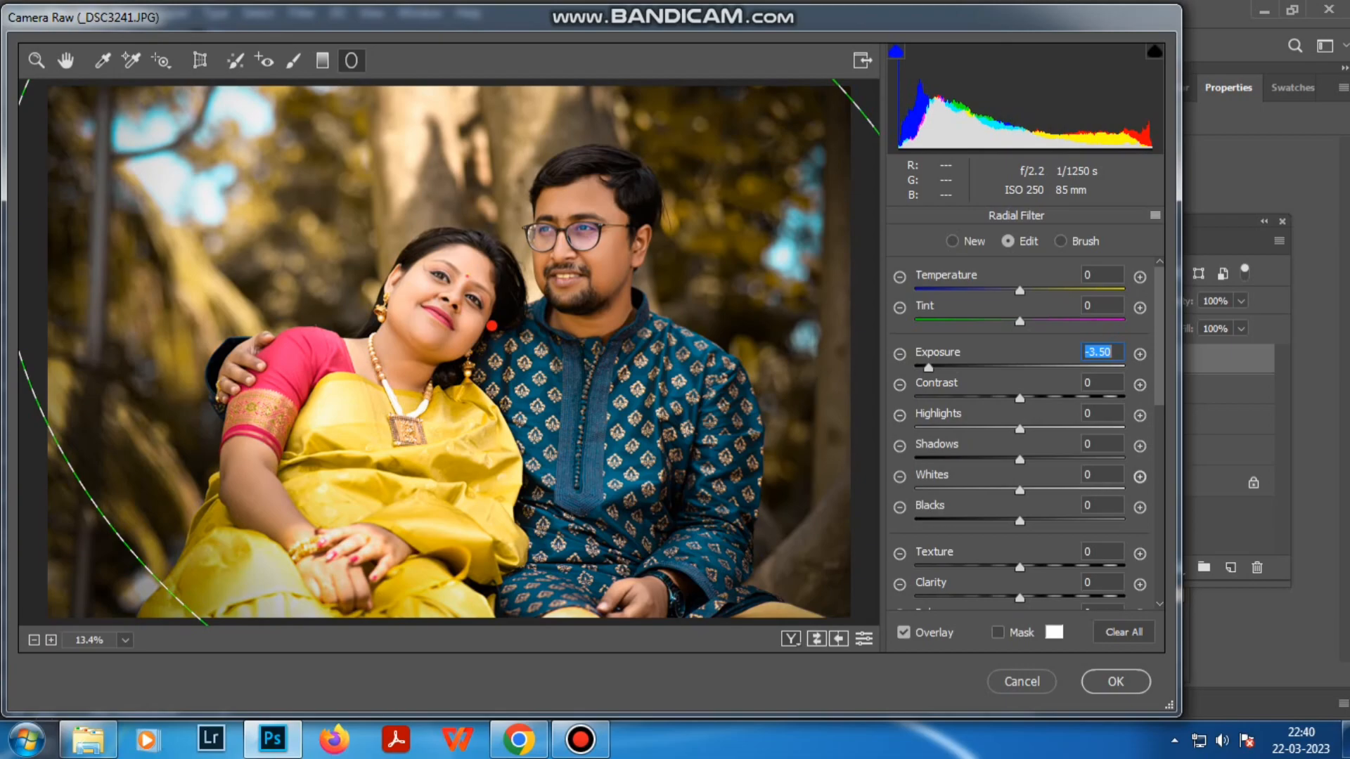
pyautogui.moveTo(1020, 291); pyautogui.dragTo(1023, 290)
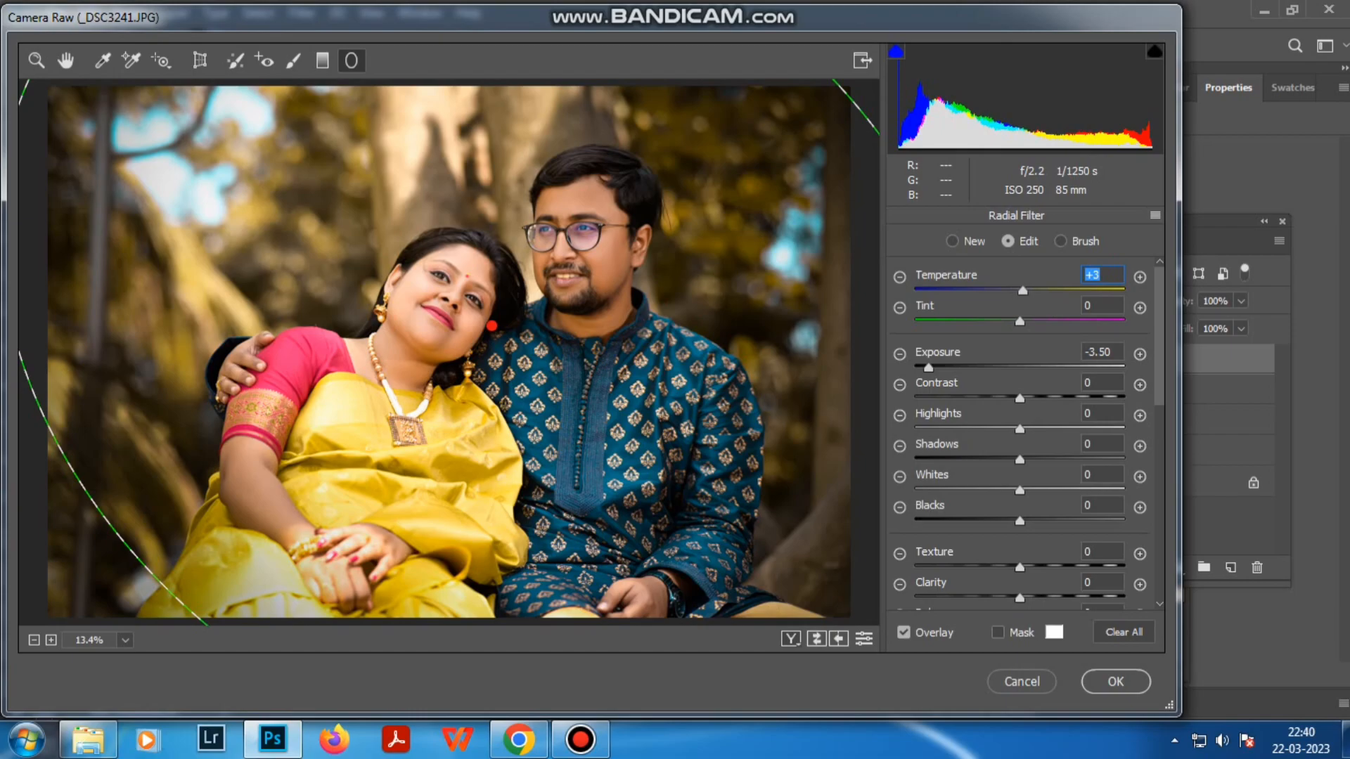
pyautogui.press('Return')
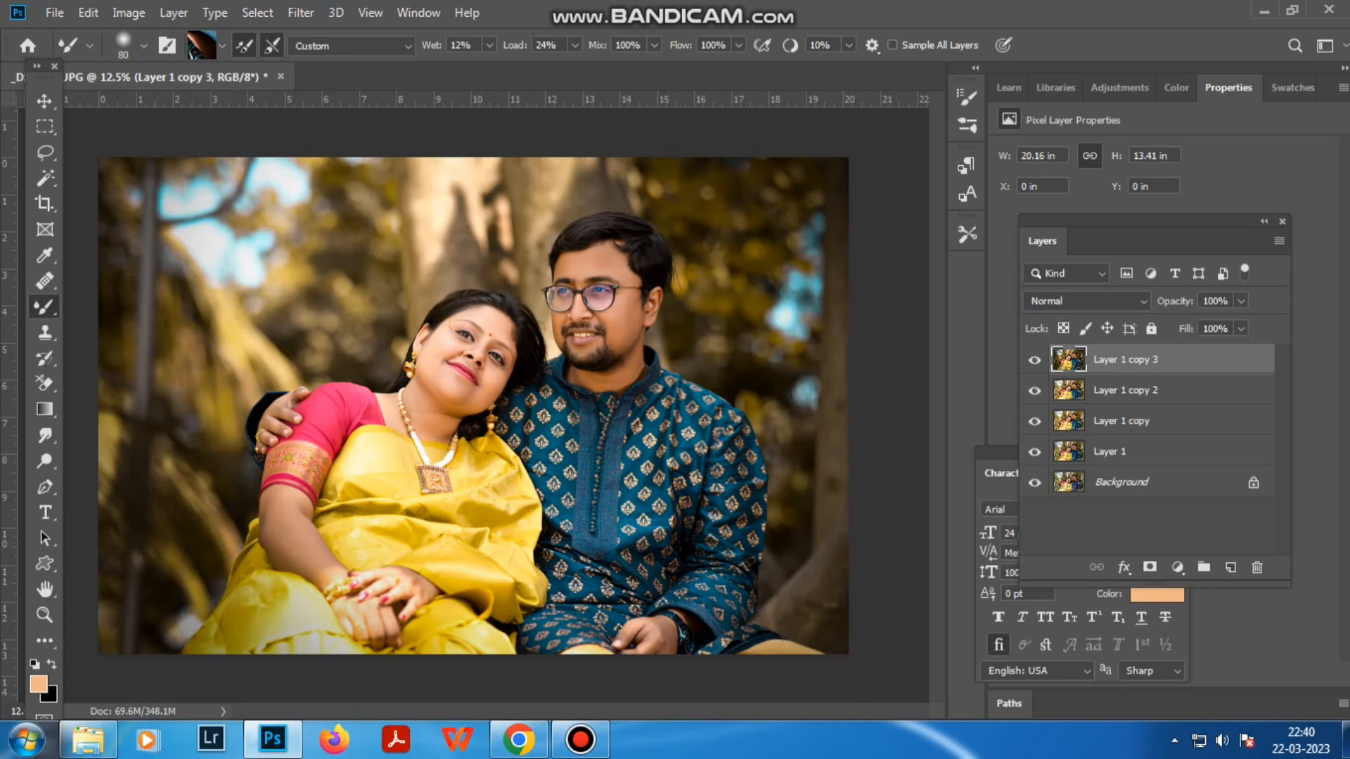
# Step: Duplicate Layer 1 copy 3 and add a Color Lookup adjustment layer using the 2Strip.look 3D LUT
pyautogui.hotkey('ctrl', 'j')
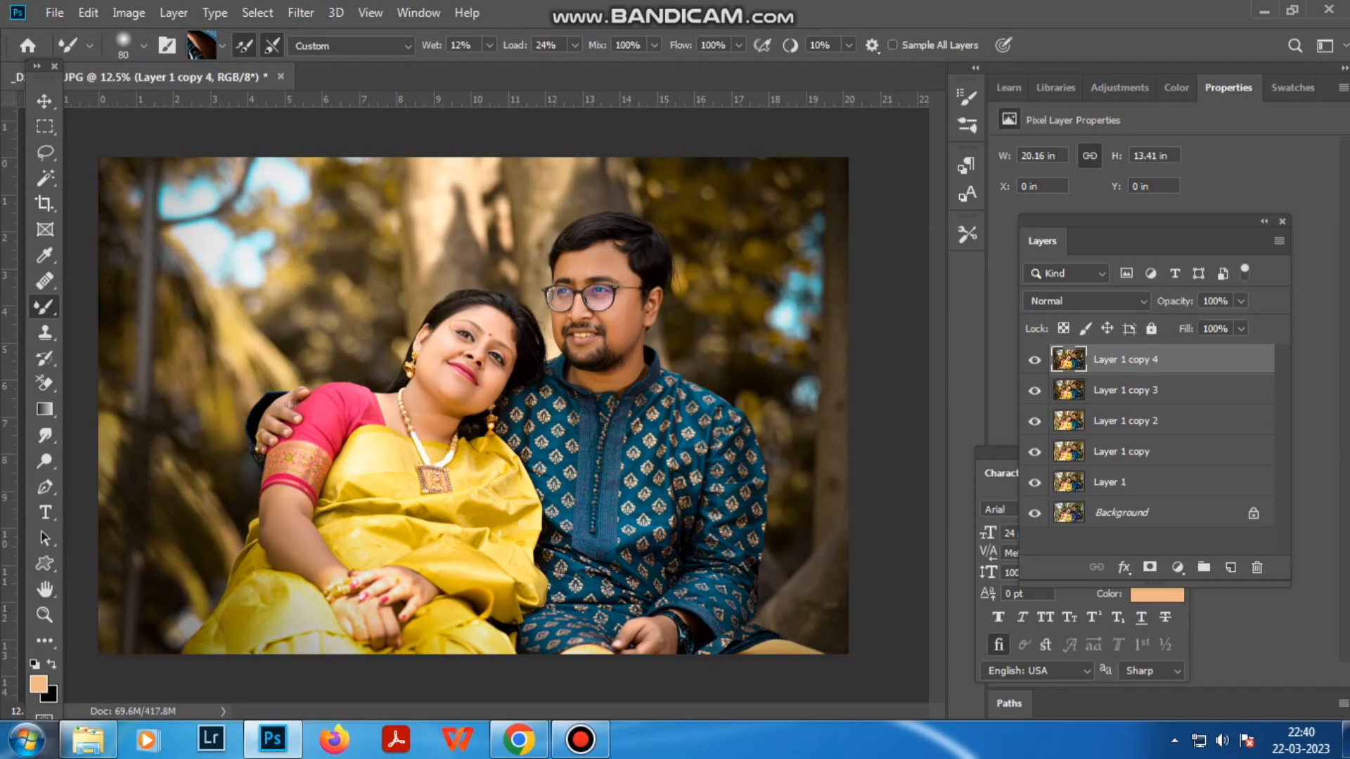
pyautogui.click(1119, 88)
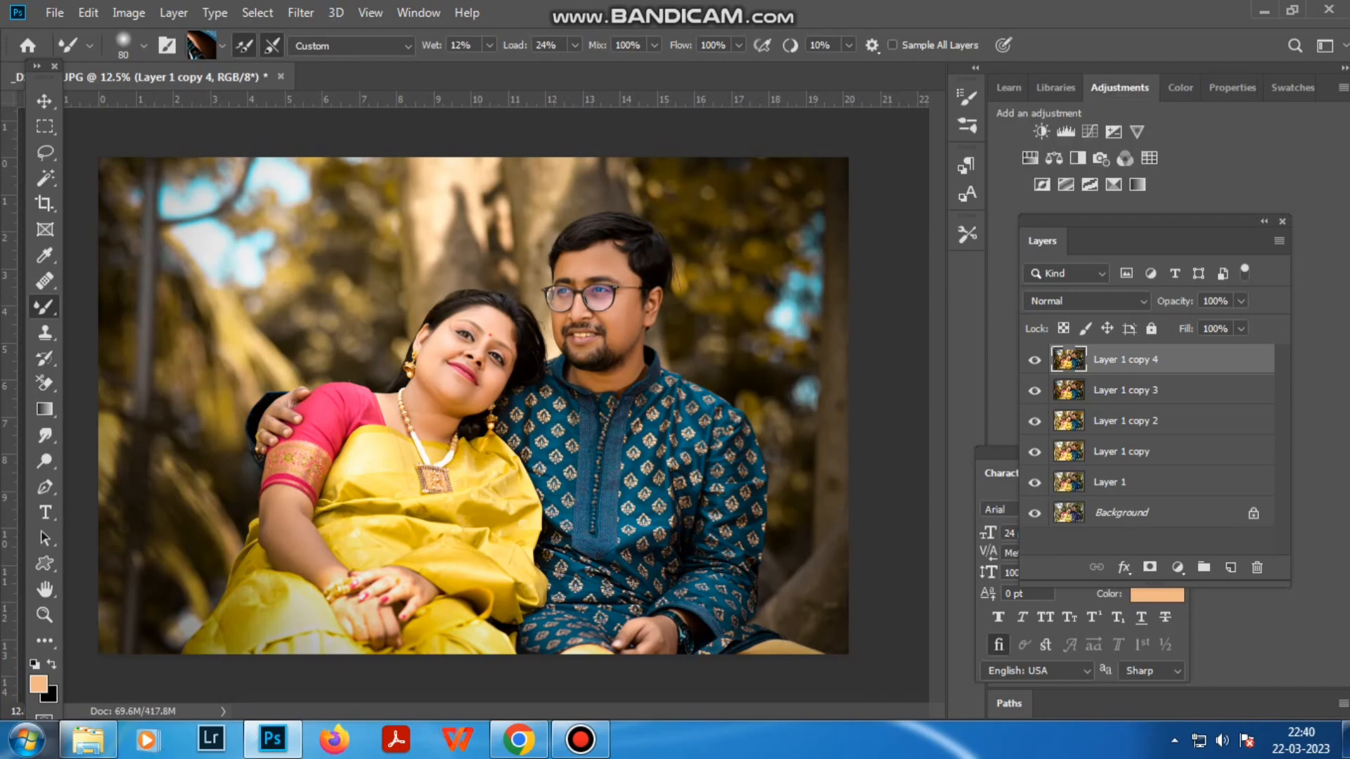
pyautogui.click(1149, 158)
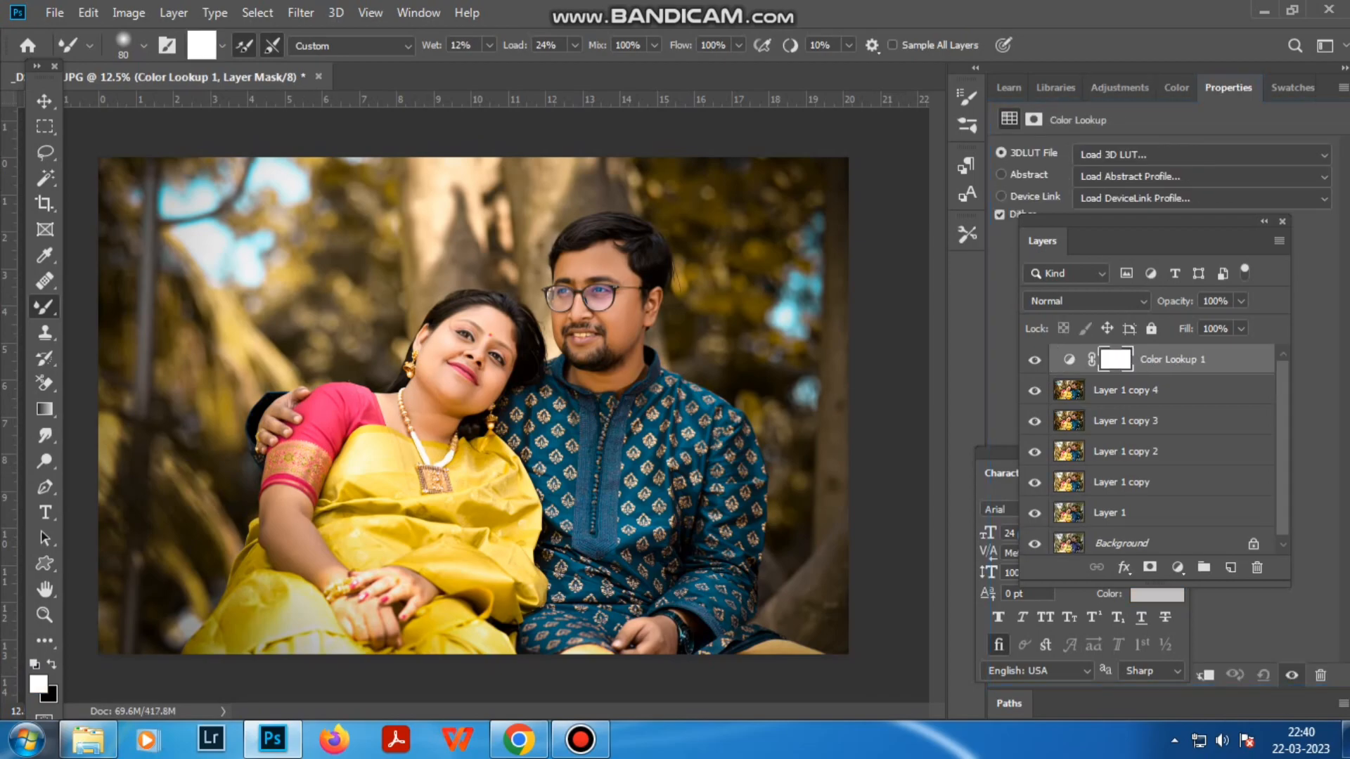
pyautogui.click(1199, 154)
pyautogui.click(1118, 220)
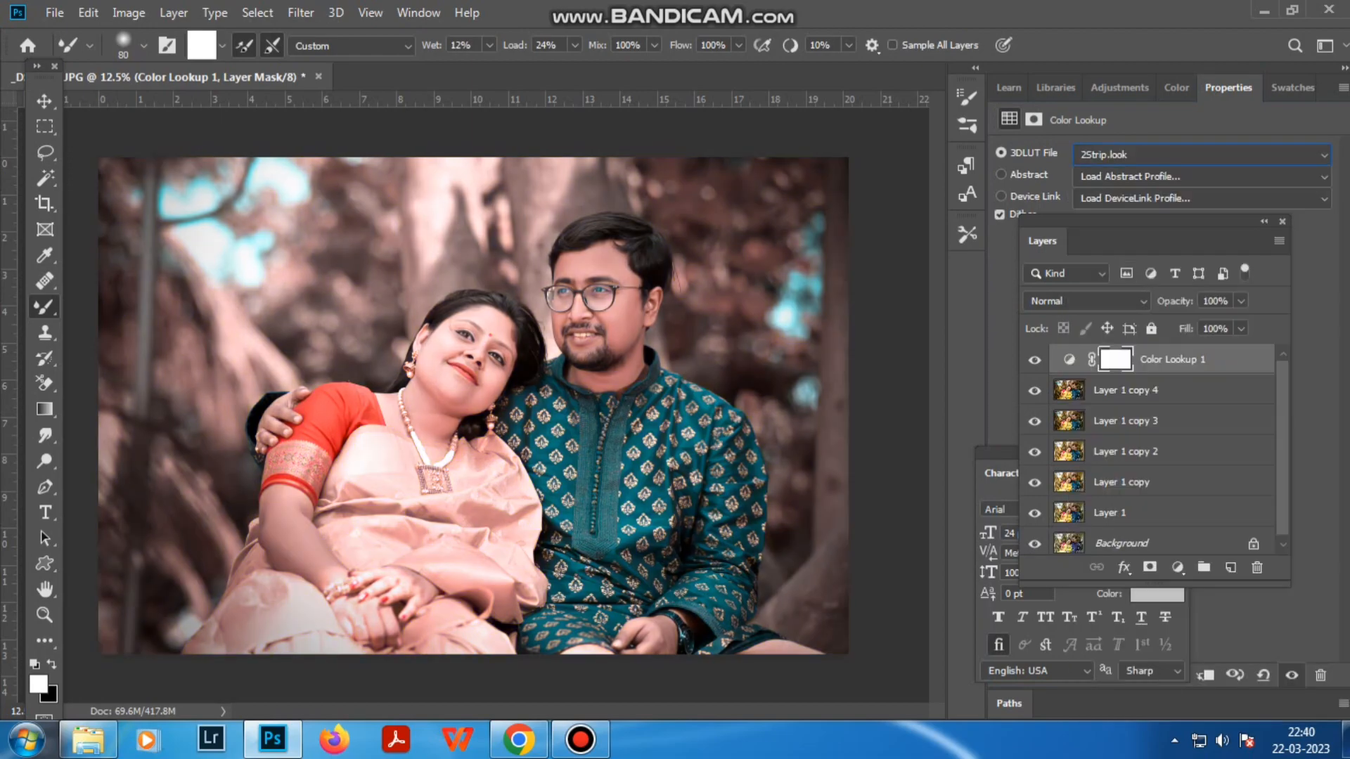
# Step: Try the available 3D LUTs, choose Fuji F125 Kodak 2395 (by Adobe).cube, and set the Color Lookup layer's opacity to 50%
pyautogui.press('Down')
pyautogui.press('Down')
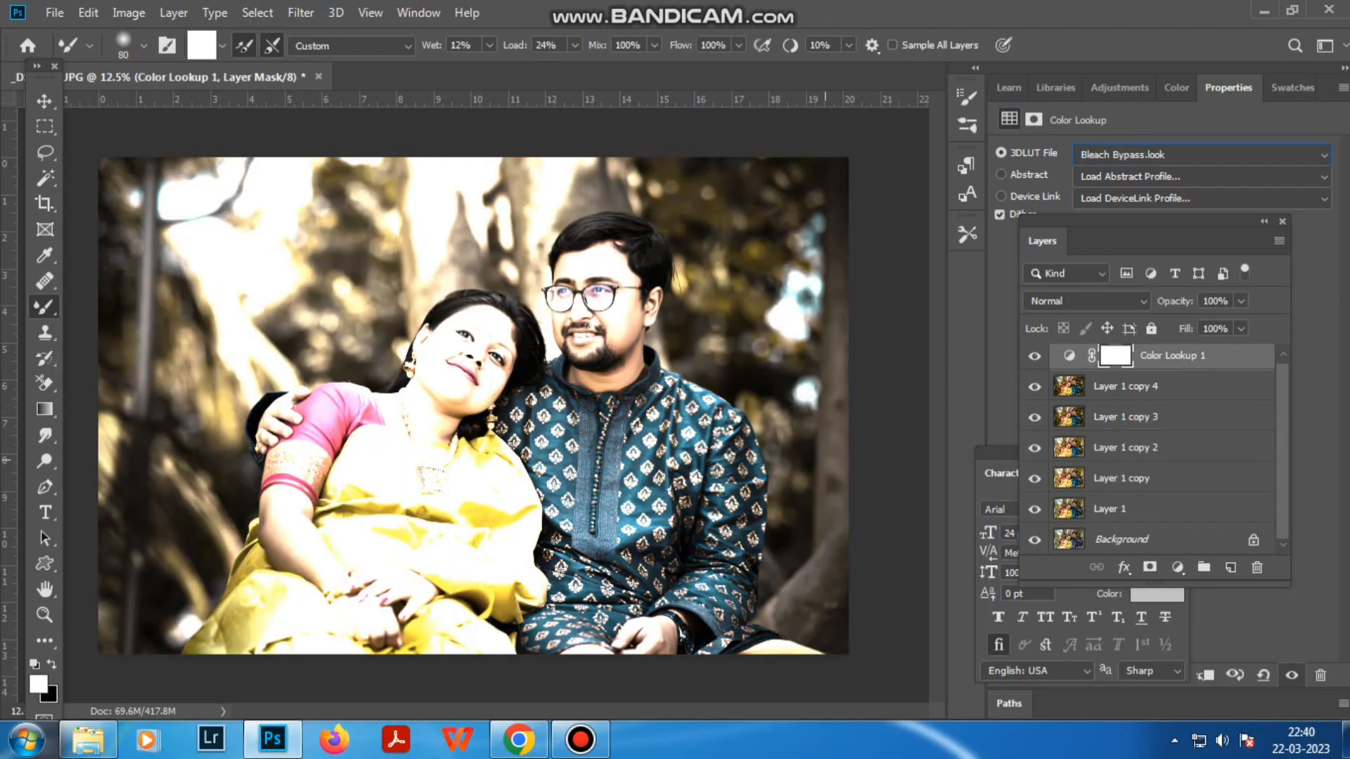
pyautogui.press('Down')
pyautogui.press('Down')
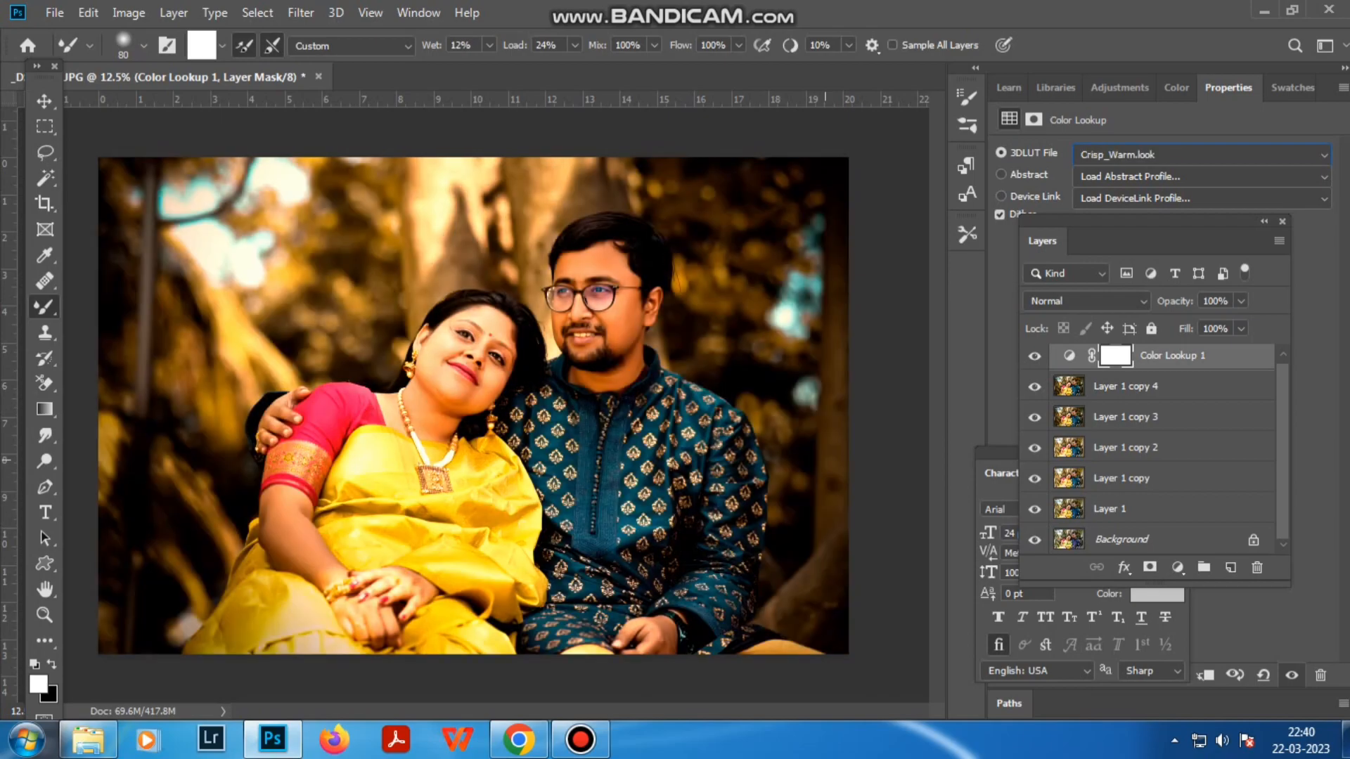
pyautogui.press('Down')
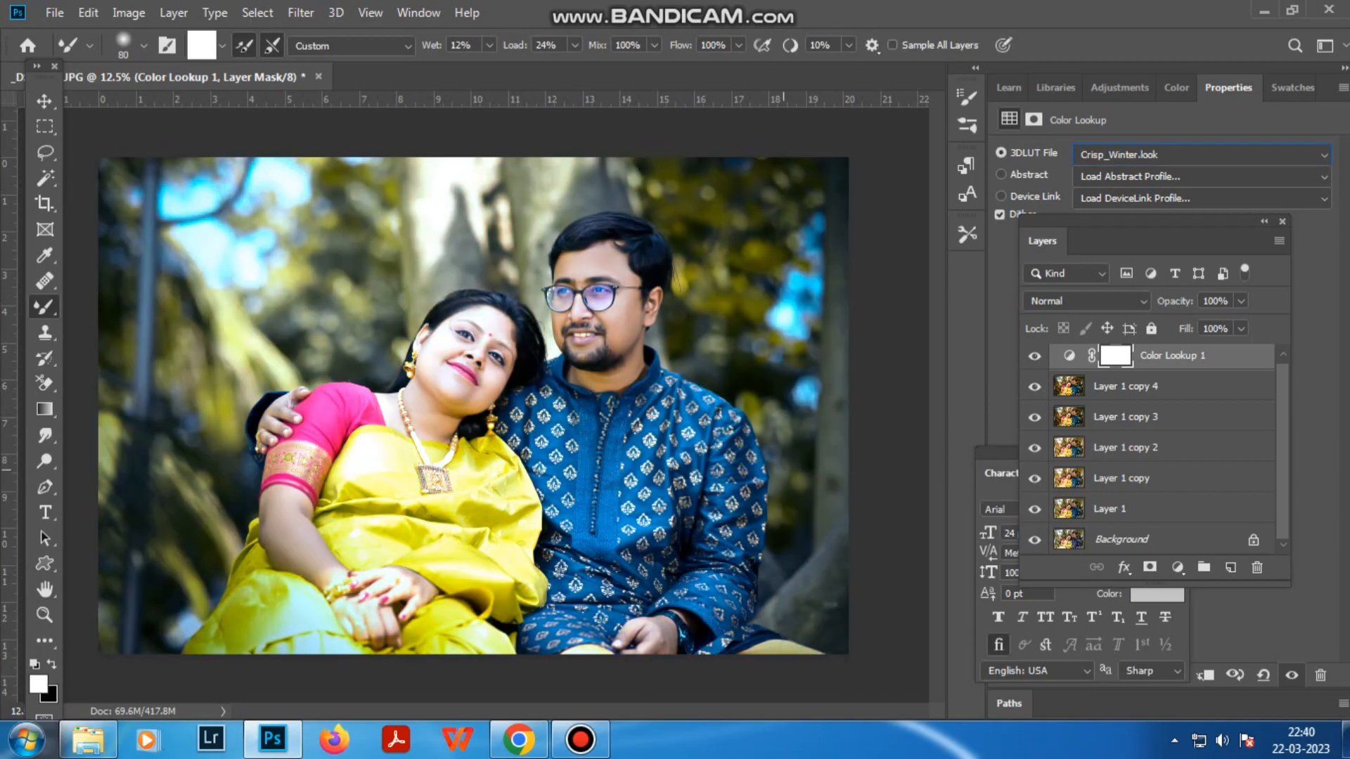
pyautogui.press('Down')
pyautogui.press('Down')
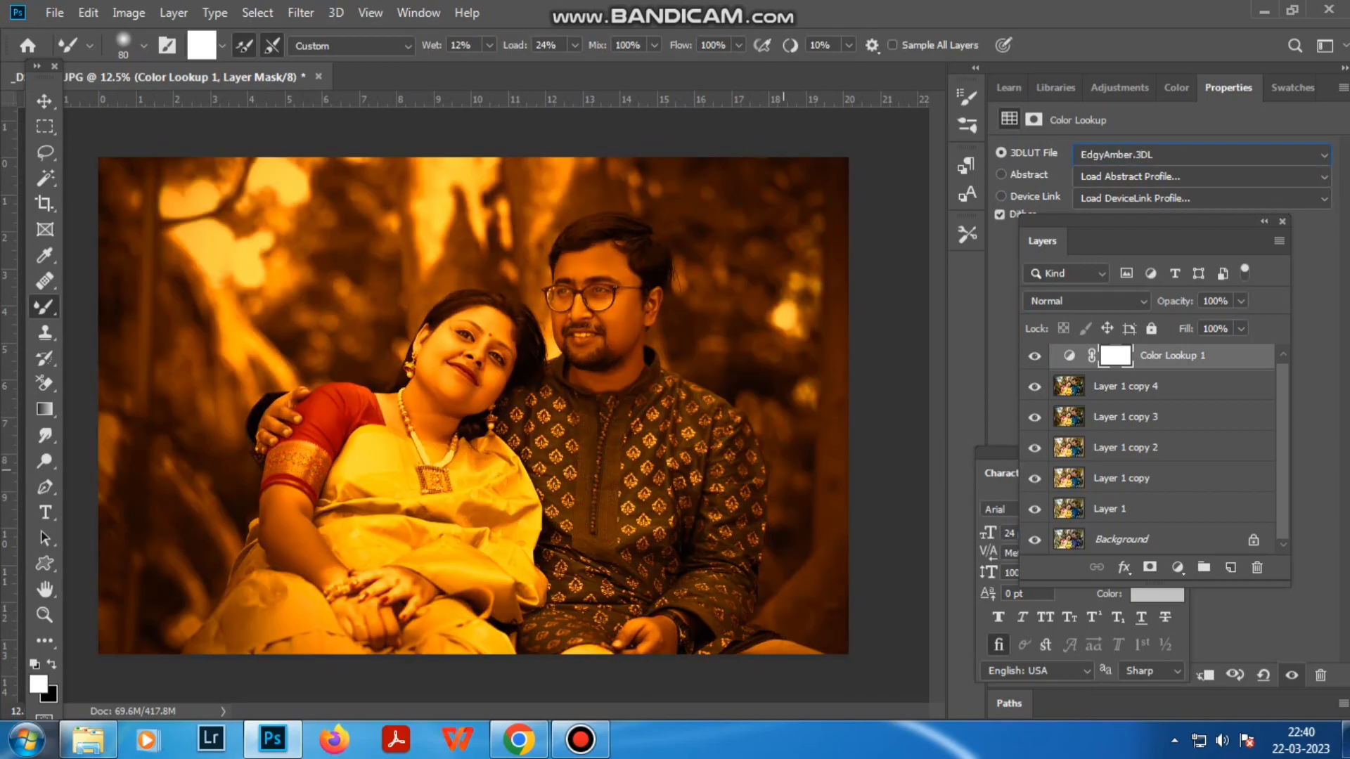
pyautogui.press('Up')
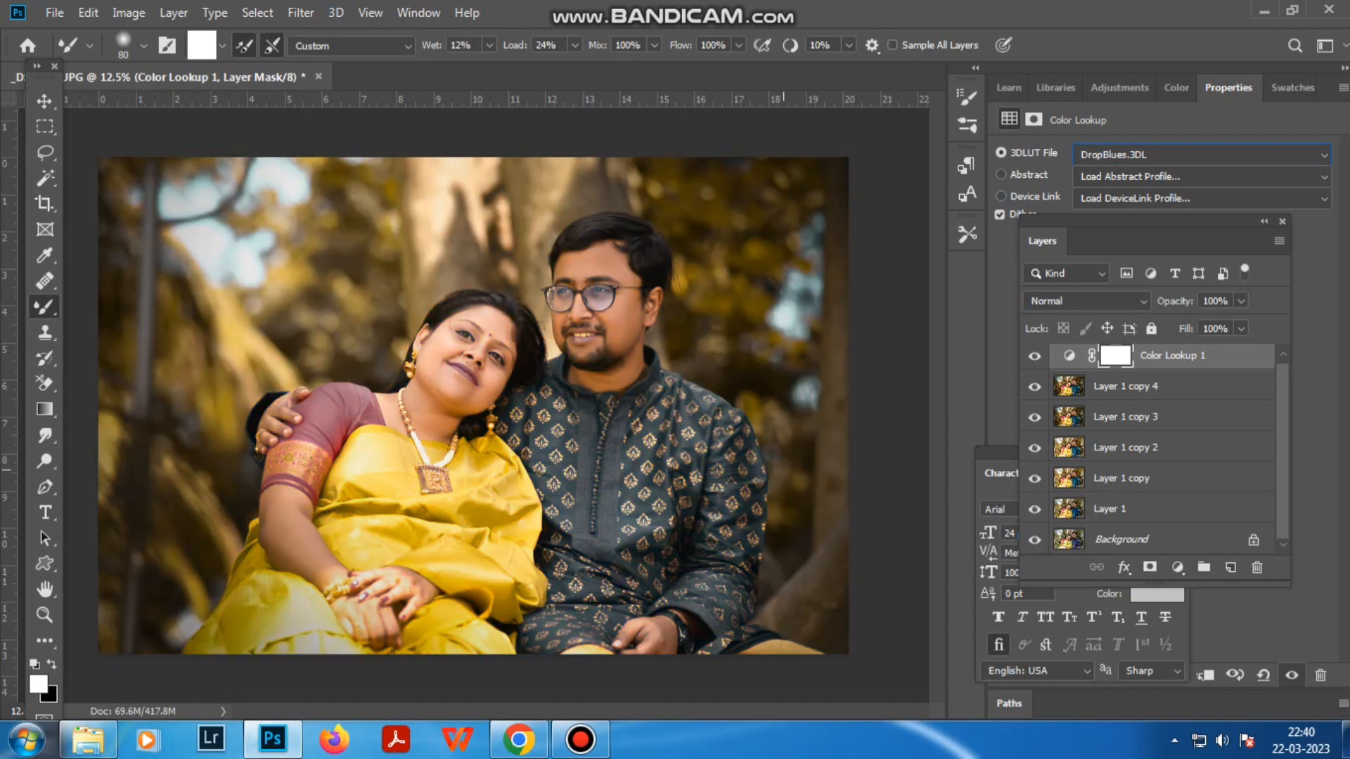
pyautogui.press('Down')
pyautogui.press('Down')
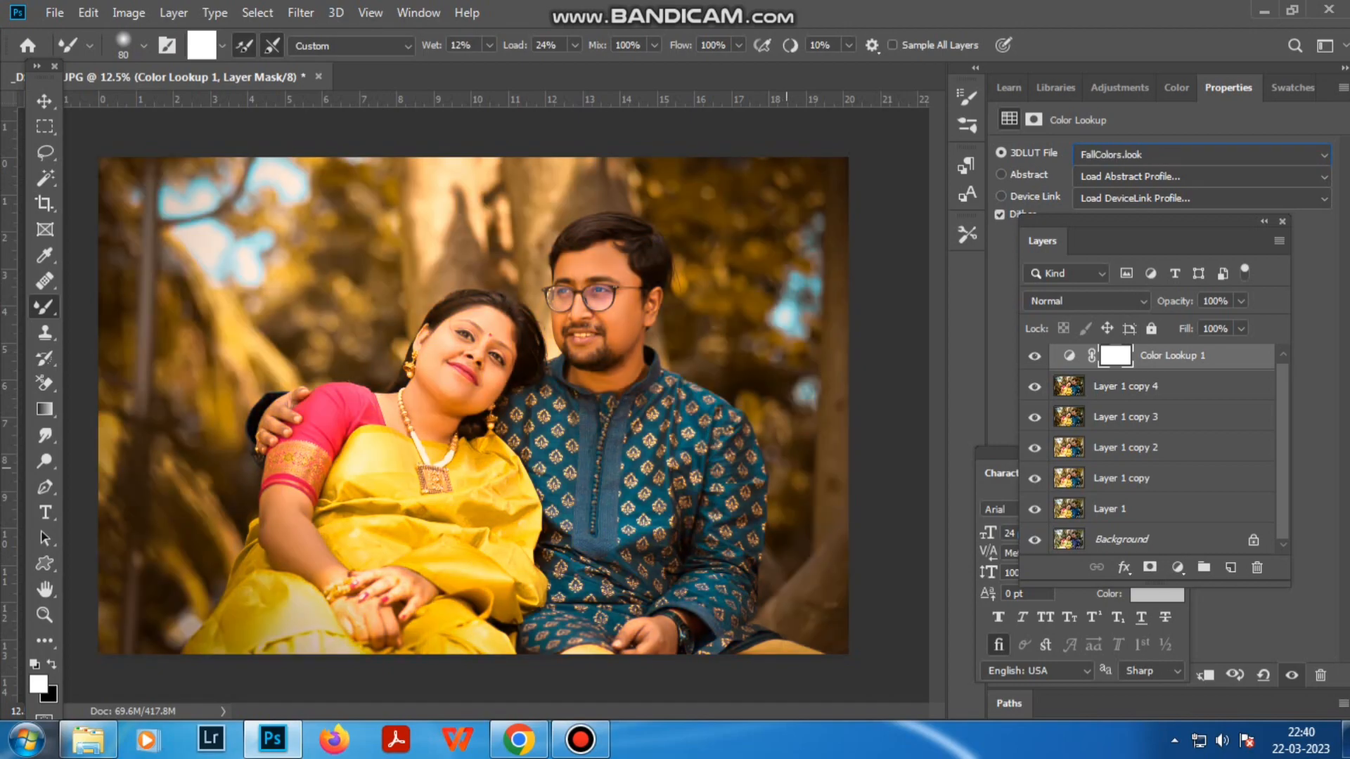
pyautogui.press('Down')
pyautogui.press('Down')
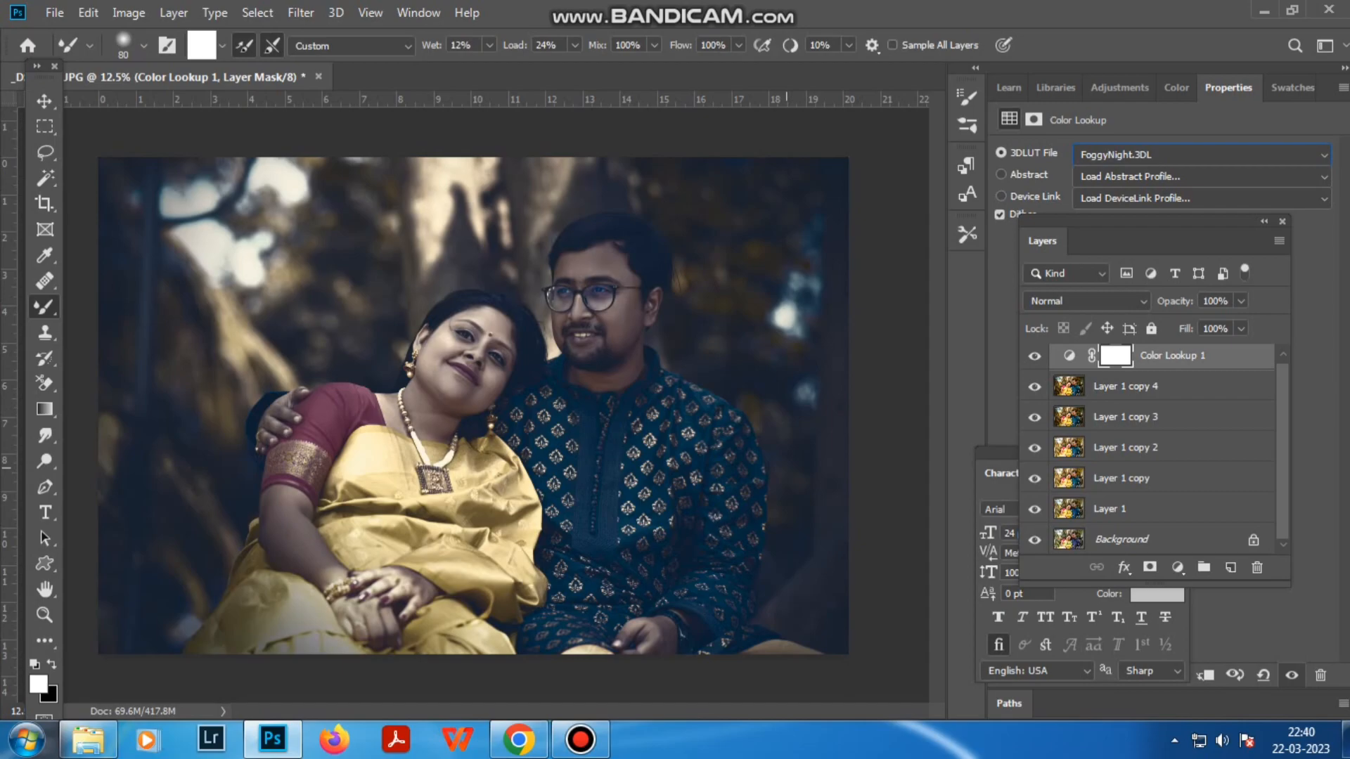
pyautogui.press('Down')
pyautogui.press('Down')
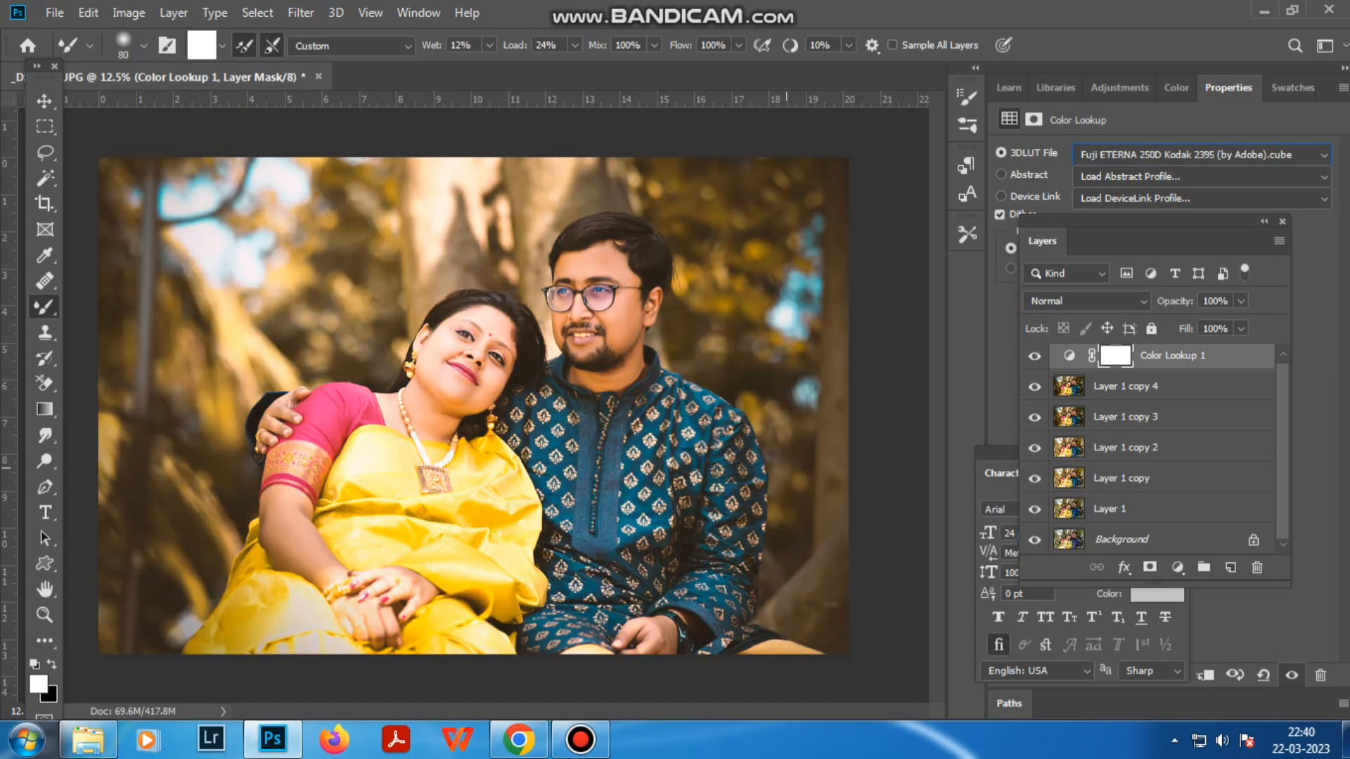
pyautogui.press('Up')
pyautogui.press('Down')
pyautogui.press('Down')
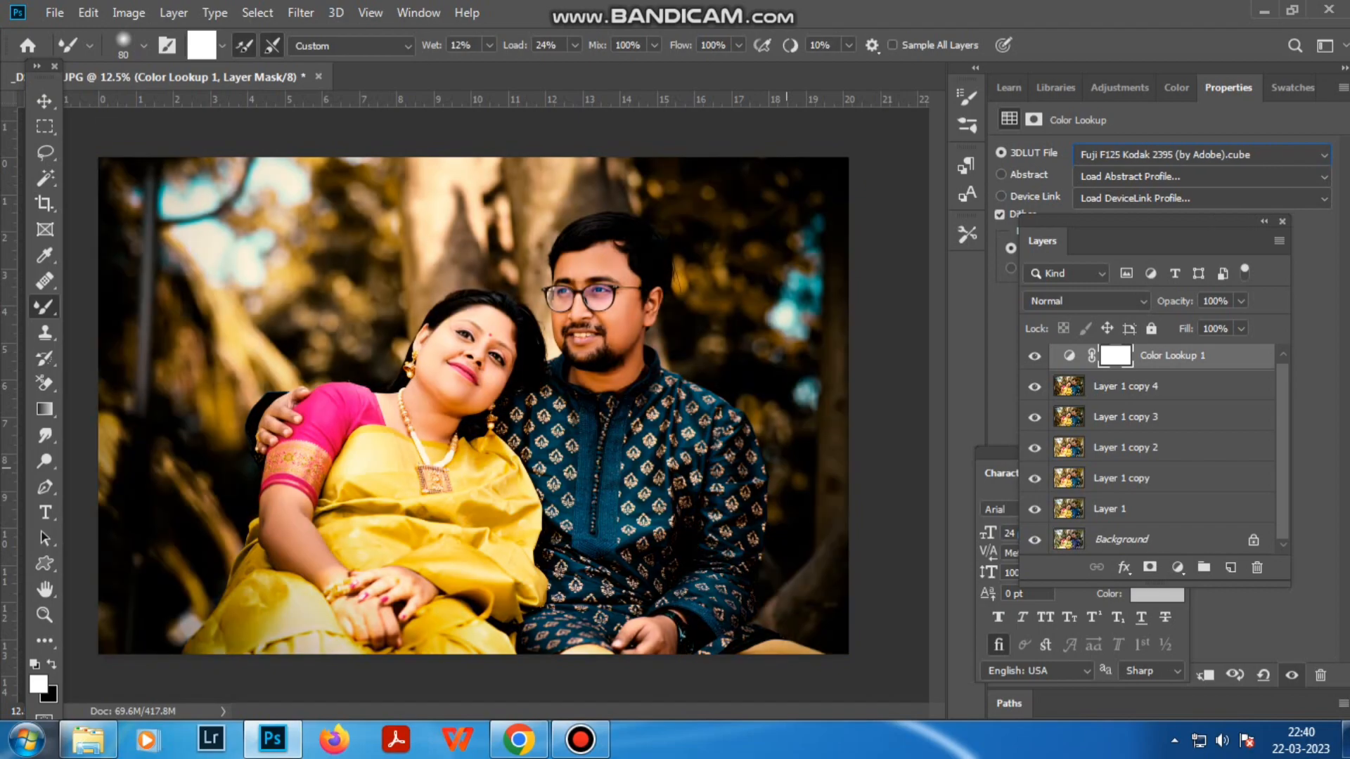
pyautogui.press('Down')
pyautogui.write('50')
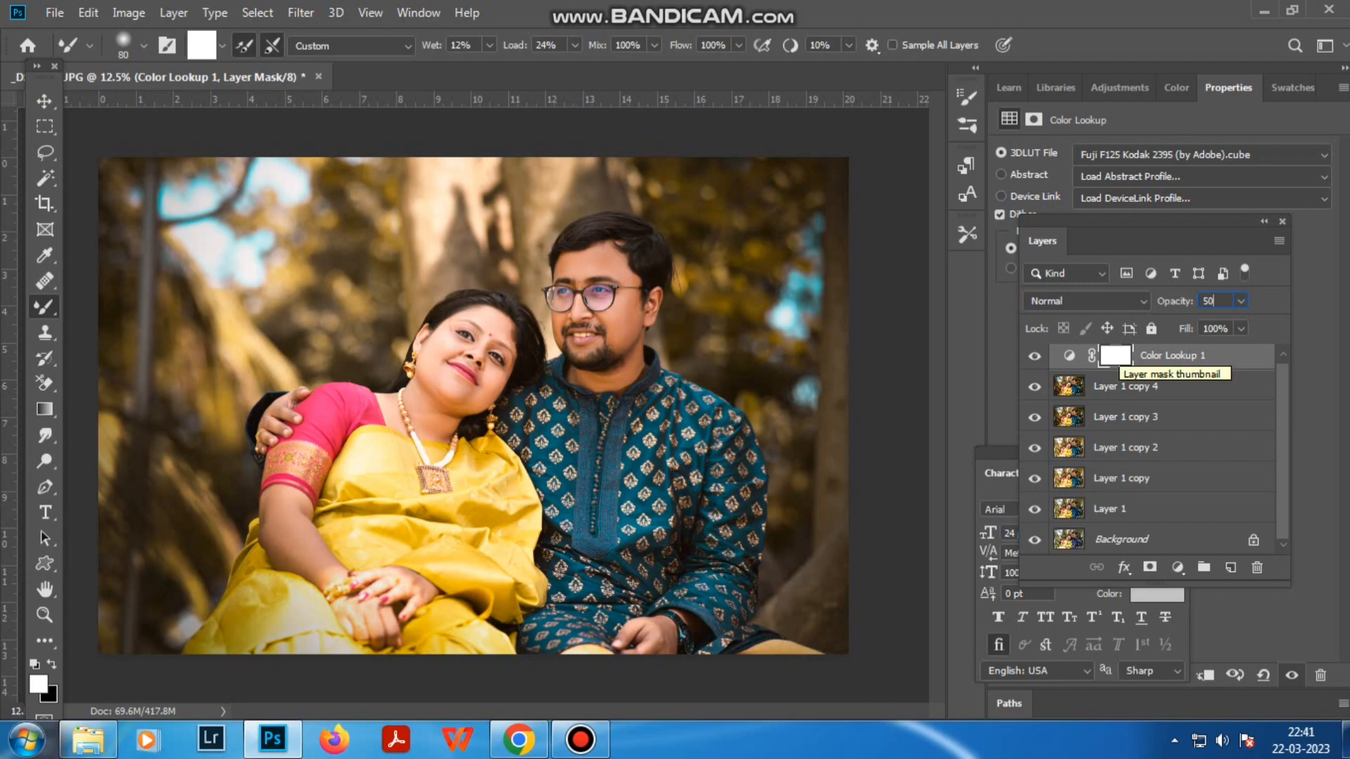
pyautogui.press('Return')
# Step: Merge the Color Lookup adjustment into Layer 1 copy 4 and duplicate the merged layer as Layer 1 copy 5
pyautogui.press('v')
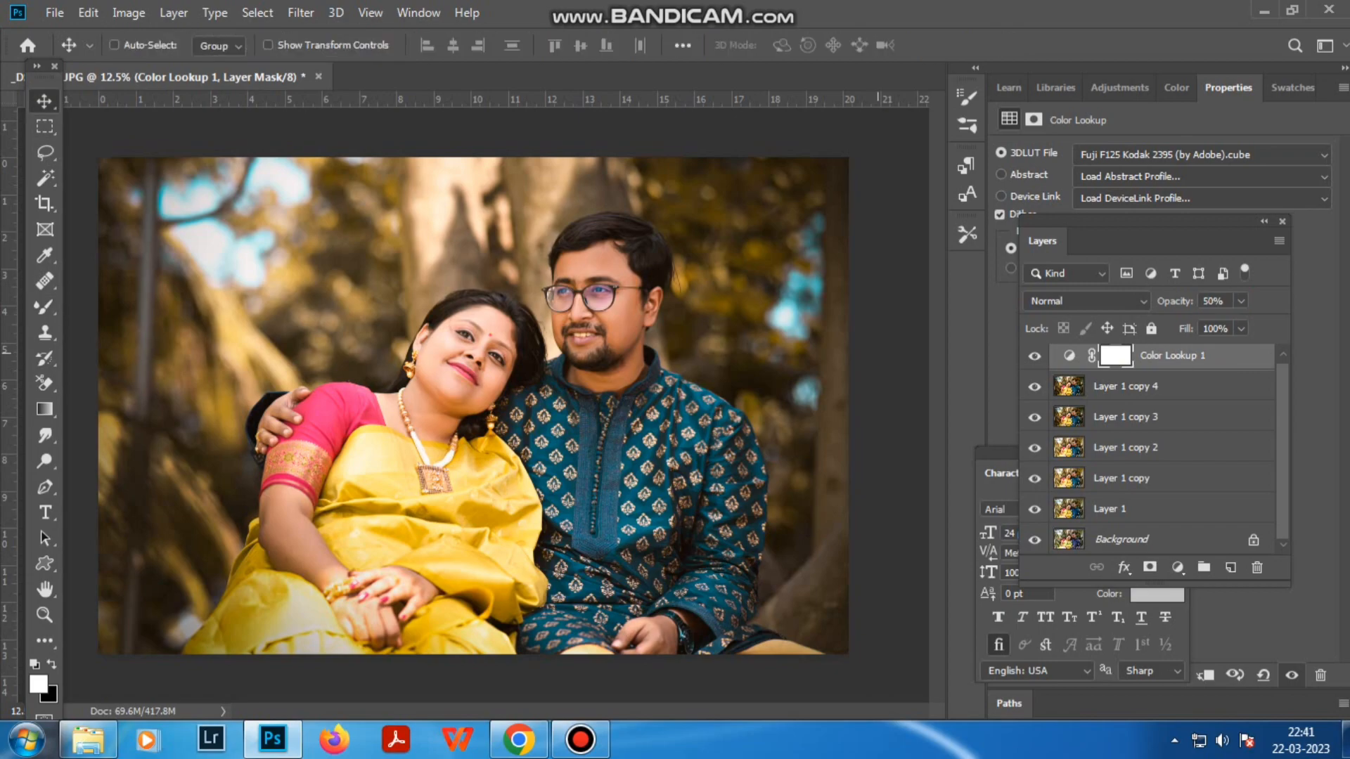
pyautogui.press('ctrl')
pyautogui.hotkey('ctrl', 'shift', 'alt', 'e')
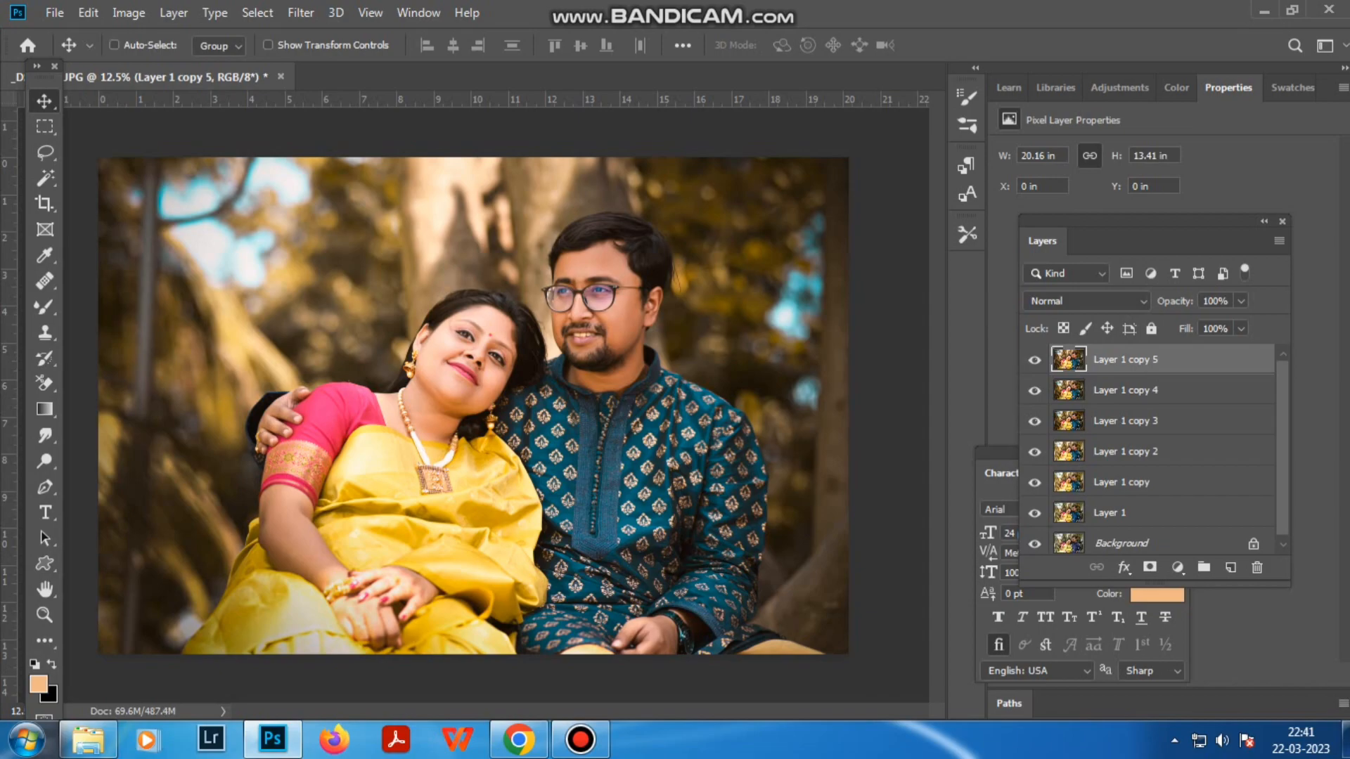
# Step: Add a Gradient Map adjustment layer above Layer 1 copy 5 using the Orange_caronade gradient preset
pyautogui.click(1119, 87)
pyautogui.click(1125, 185)
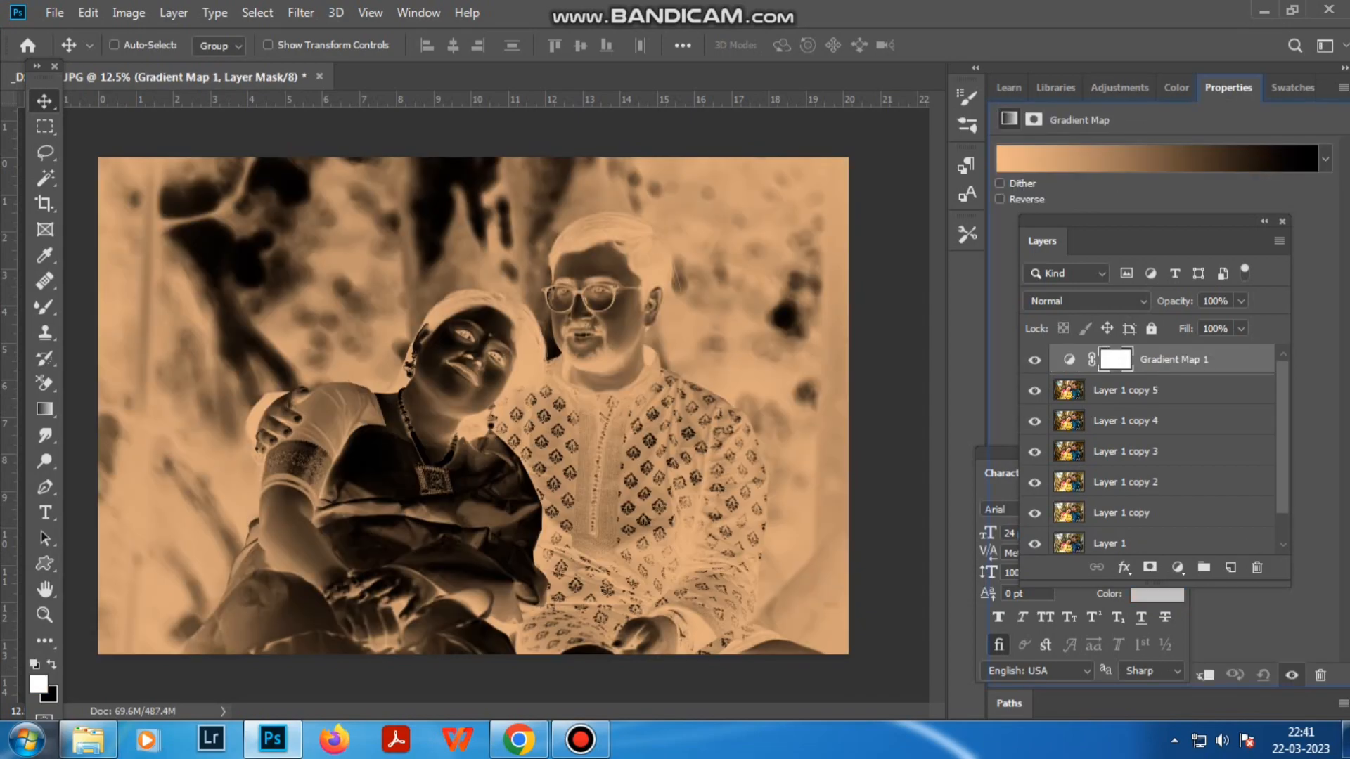
pyautogui.click(1156, 158)
pyautogui.click(657, 182)
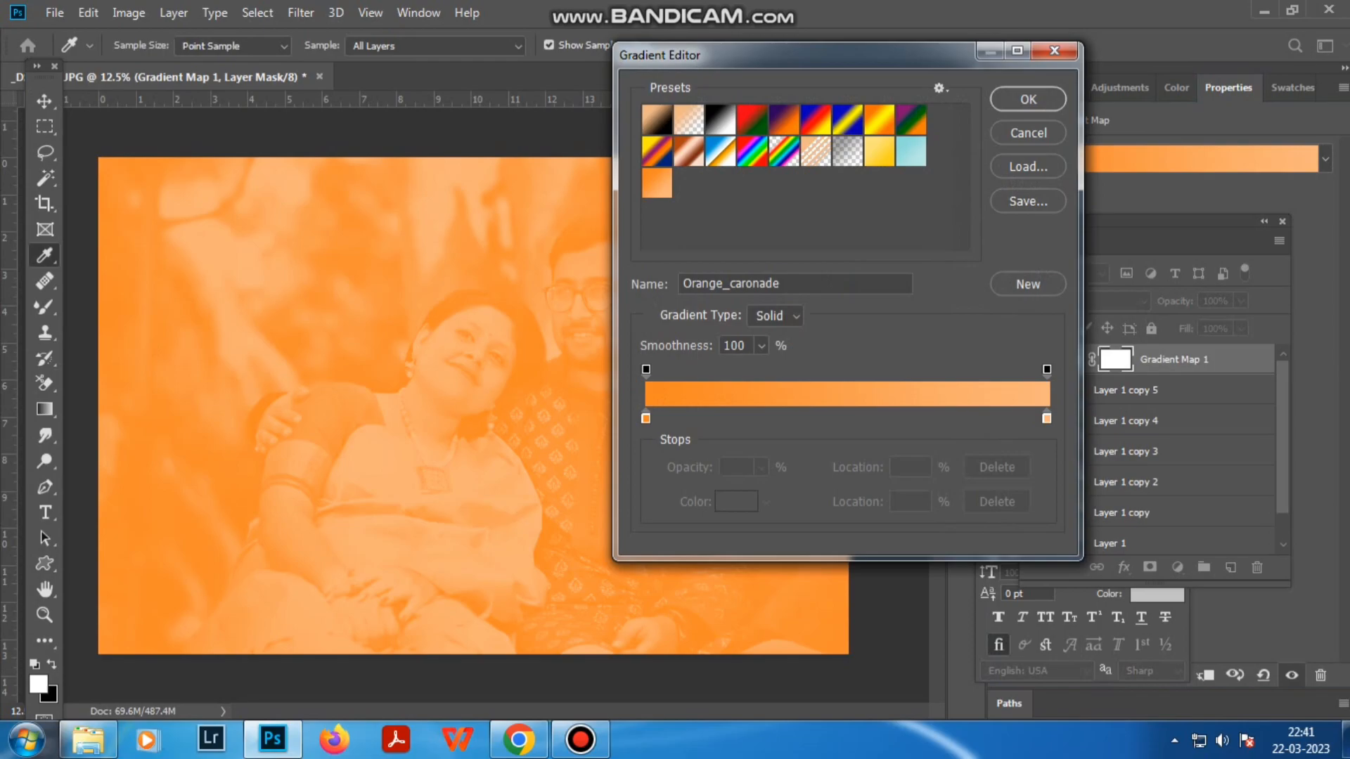
# Step: Change the gradient's end color stop at location 100% to bright cyan and accept the edited gradient
pyautogui.click(1047, 419)
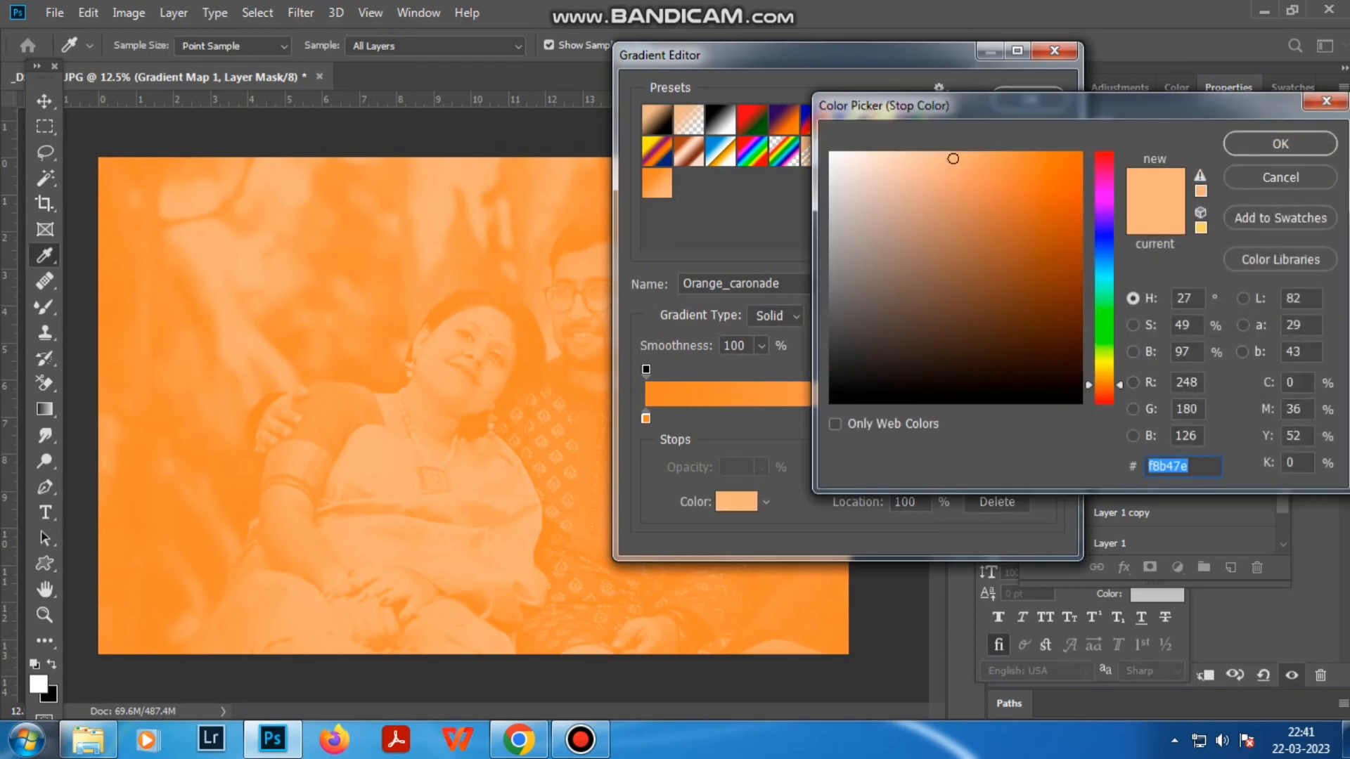
pyautogui.click(1103, 277)
pyautogui.click(1279, 143)
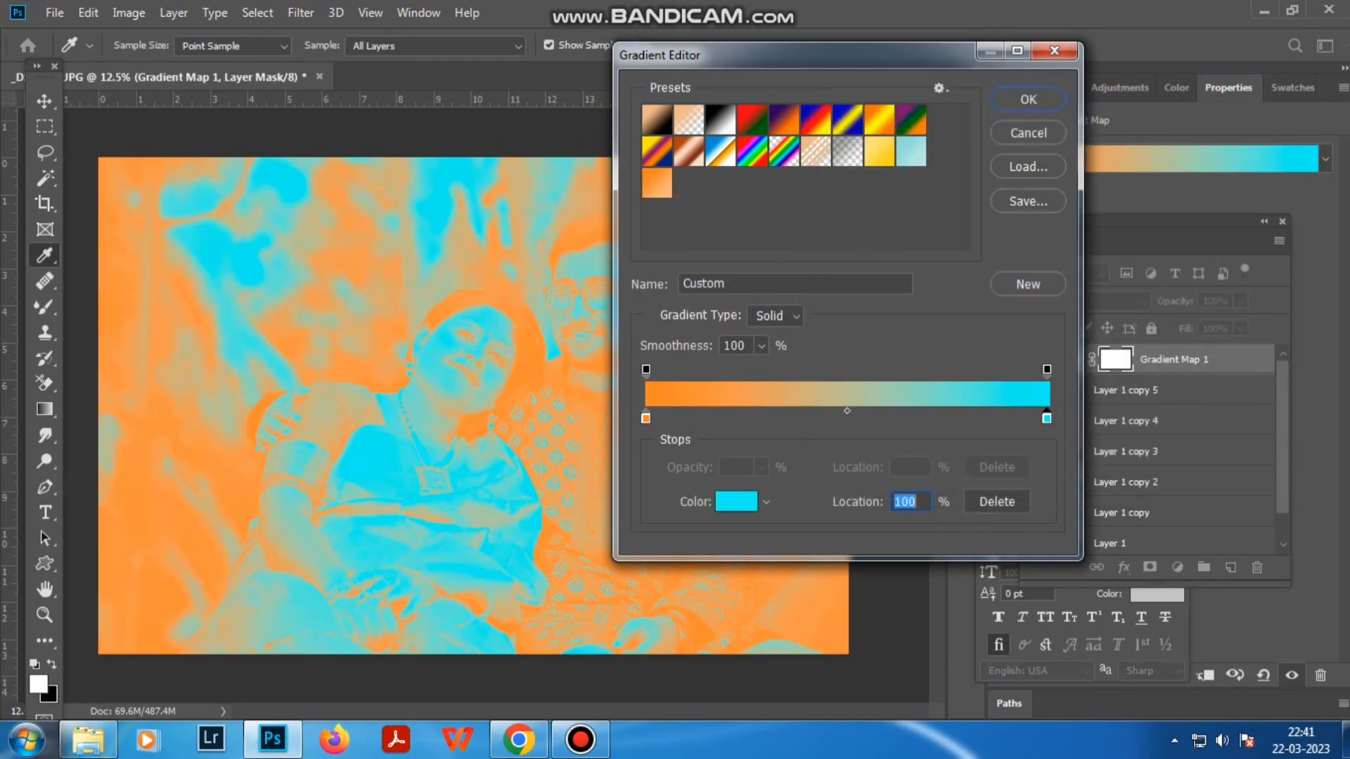
pyautogui.press('Return')
# Step: Set the Gradient Map layer to Overlay at 2% opacity and merge it down into Layer 1 copy 5
pyautogui.click(1086, 301)
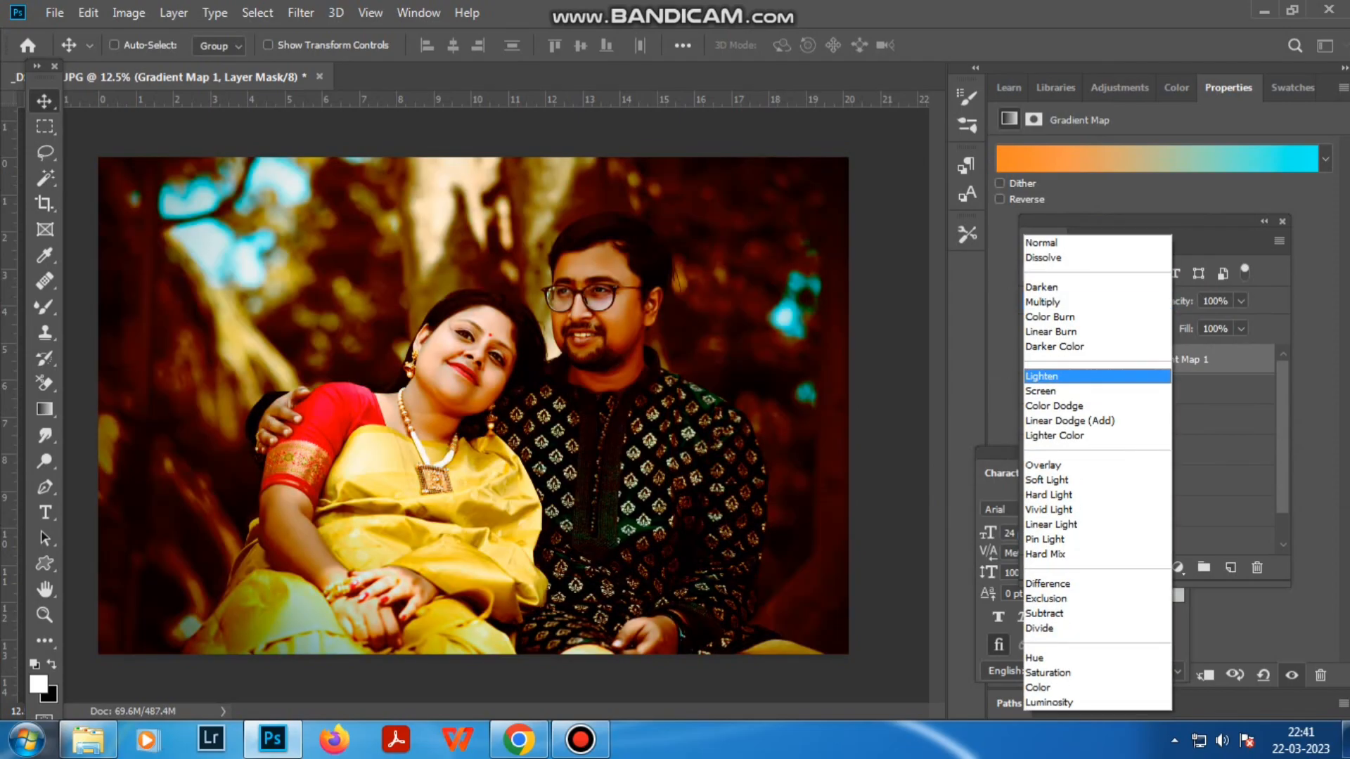
pyautogui.click(1055, 465)
pyautogui.click(1242, 301)
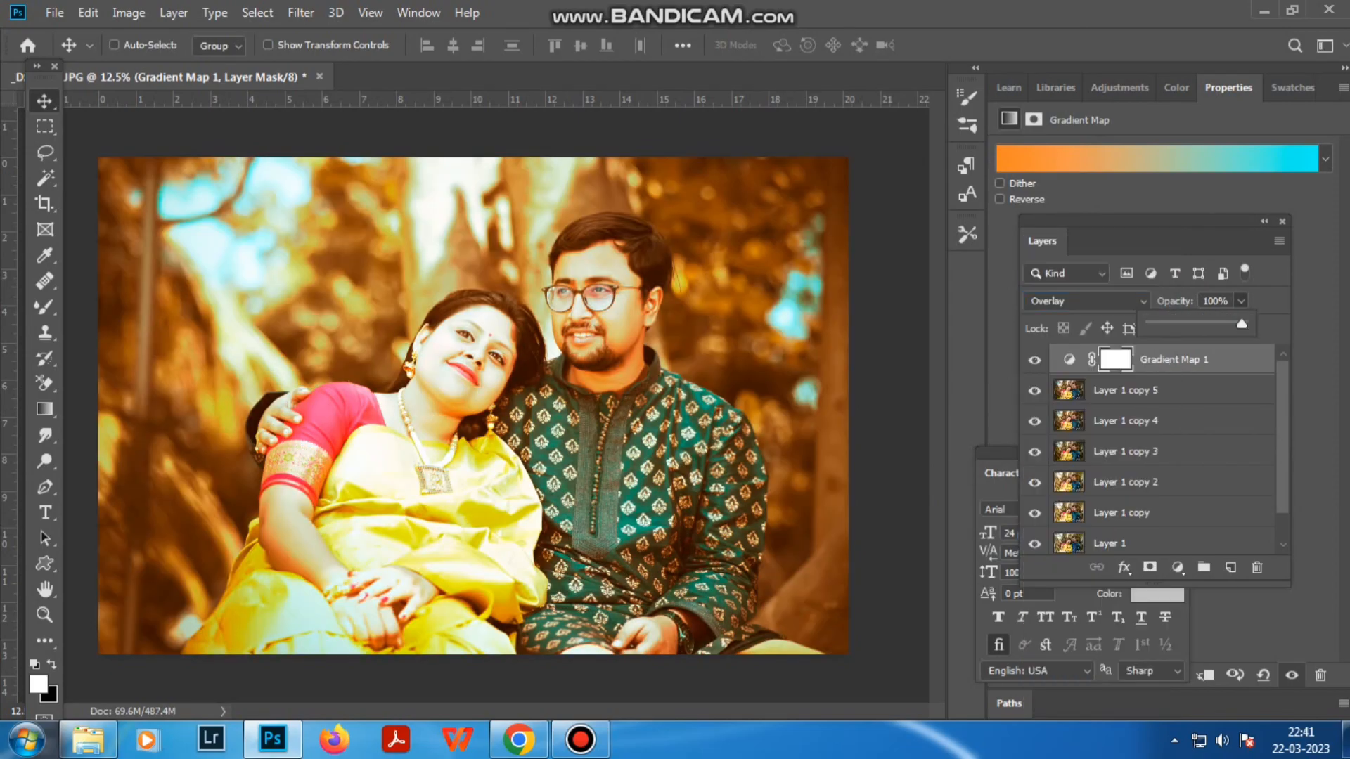
pyautogui.moveTo(1242, 324); pyautogui.dragTo(1153, 324)
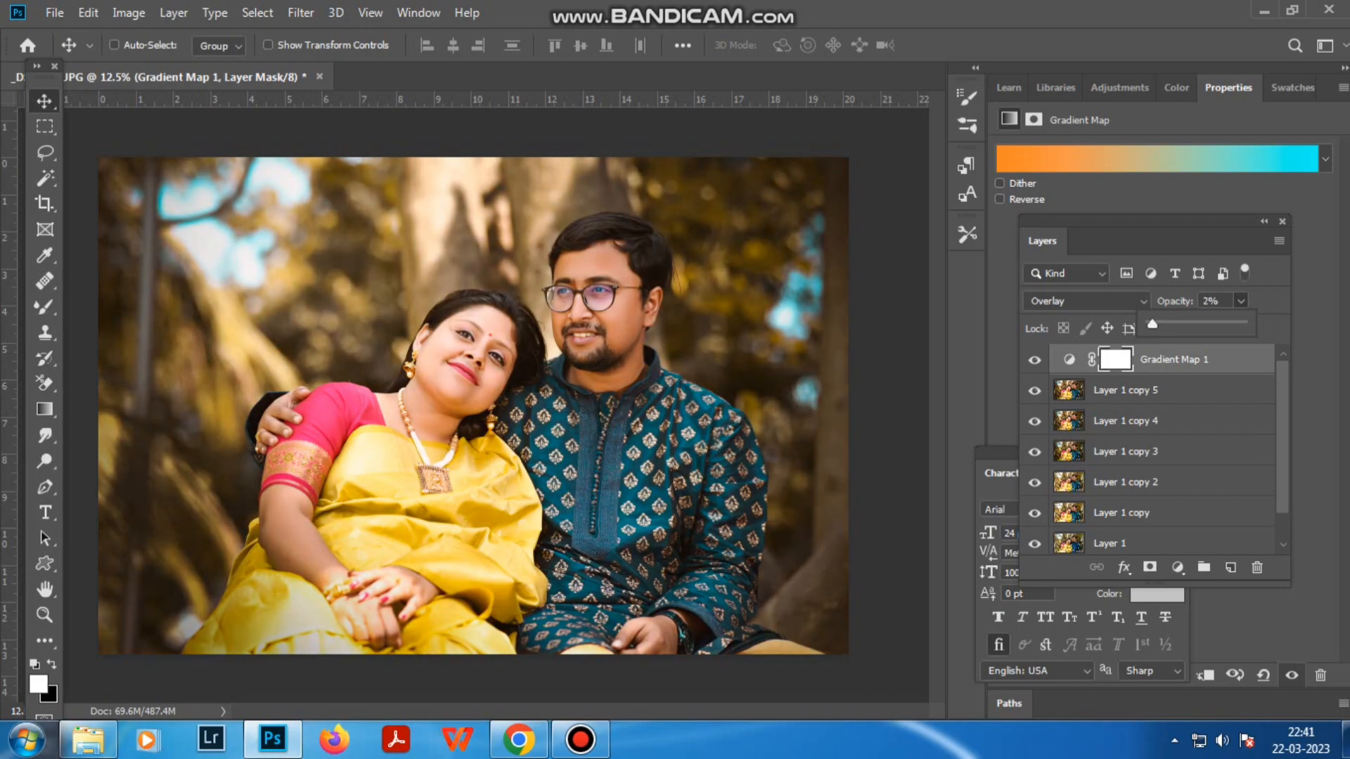
pyautogui.hotkey('ctrl', 'e')
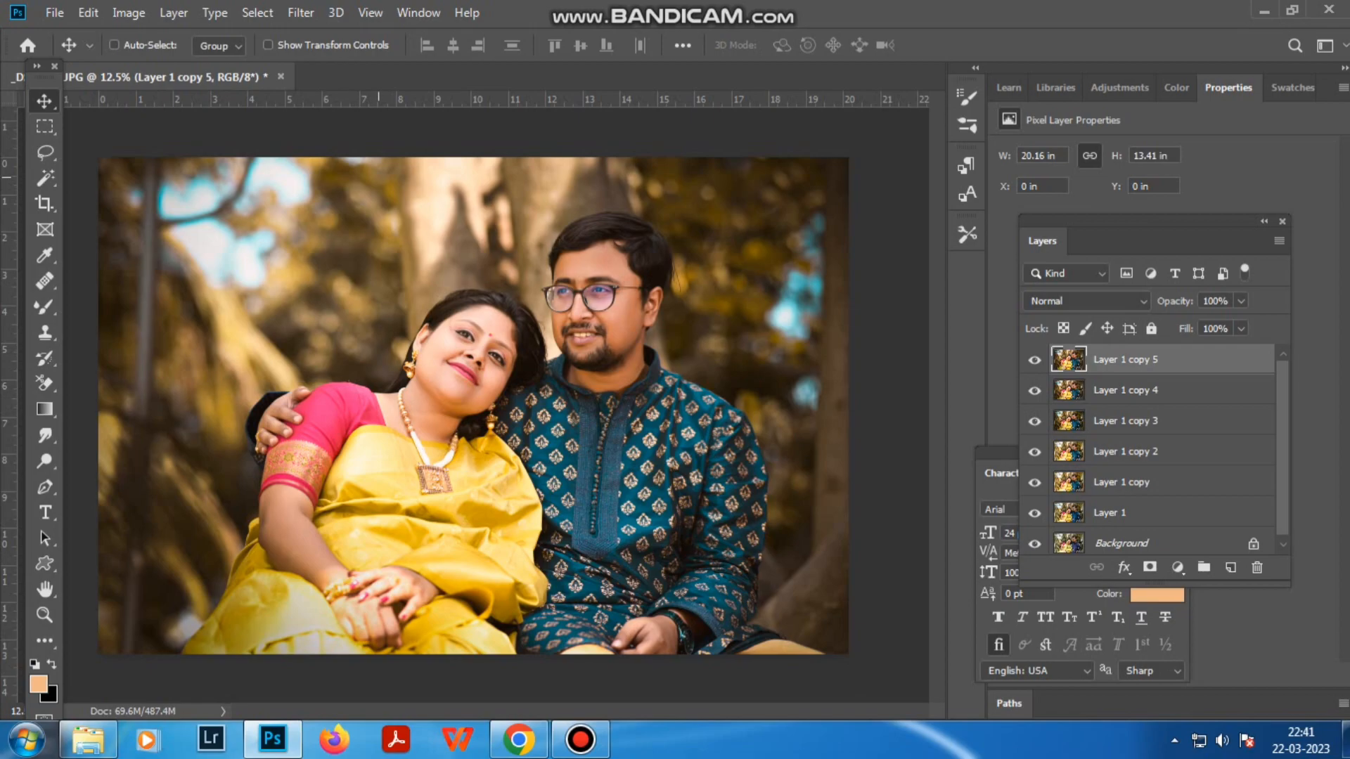
# Step: Browse the Kajer Kaj (F:) drive by way of the Mirror folder and open the studio logo file png-01.png
pyautogui.hotkey('ctrl', 'o')
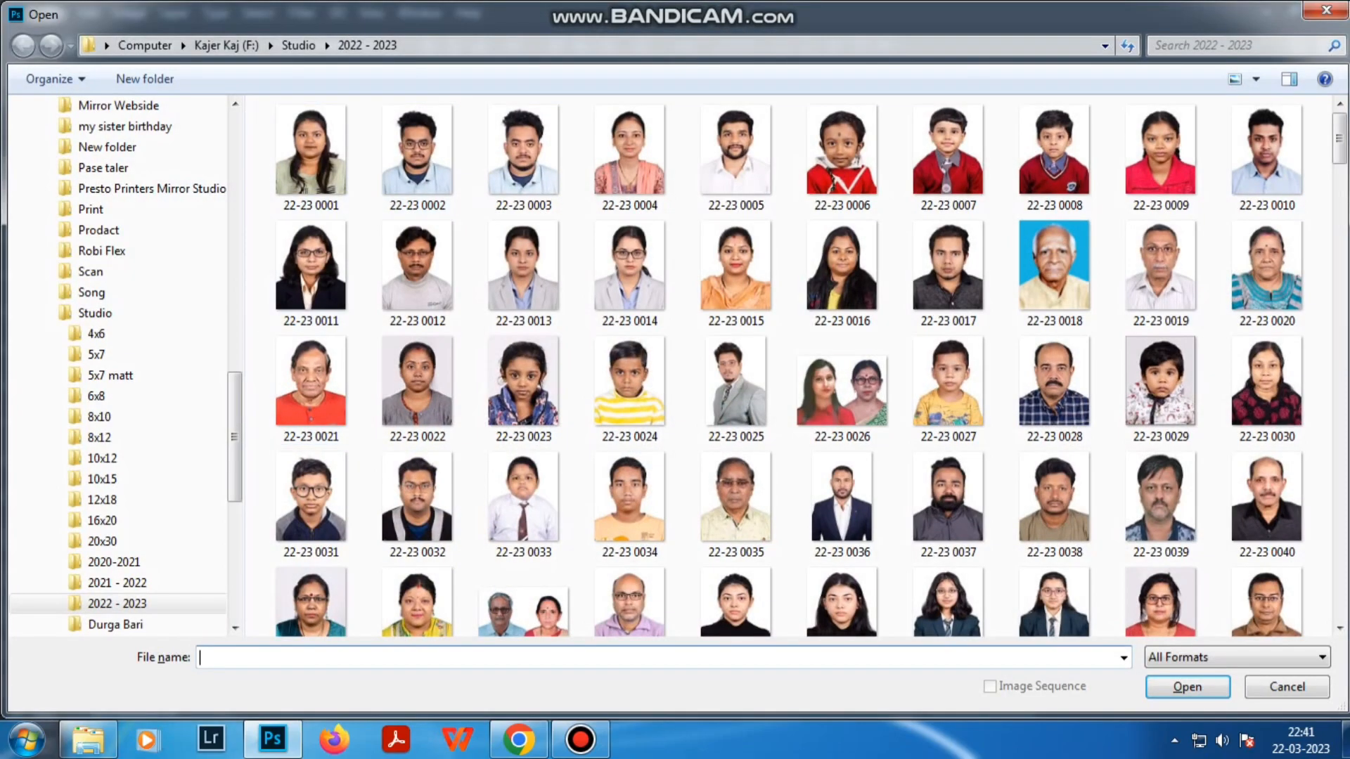
pyautogui.scroll(-6, 119, 520)
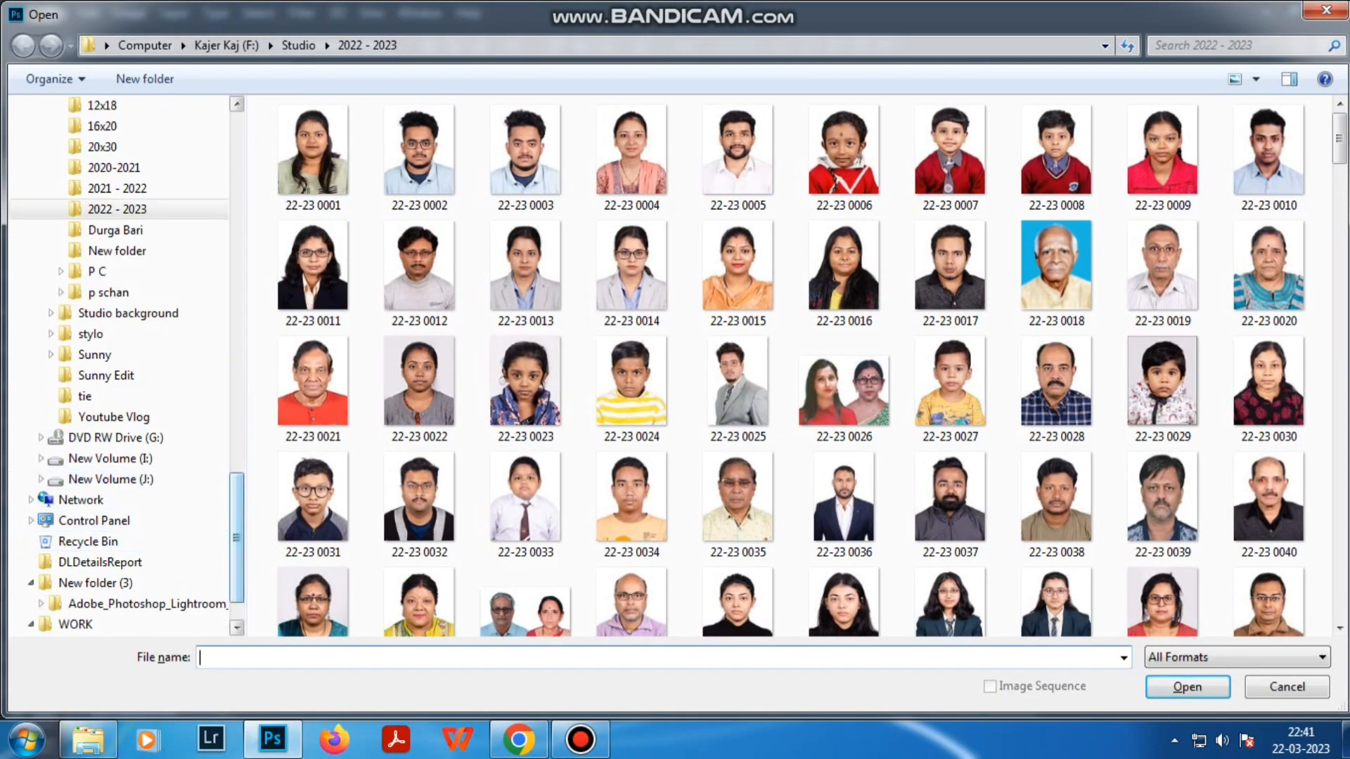
pyautogui.scroll(14, 119, 520)
pyautogui.moveTo(236, 309); pyautogui.dragTo(237, 288)
pyautogui.click(111, 272)
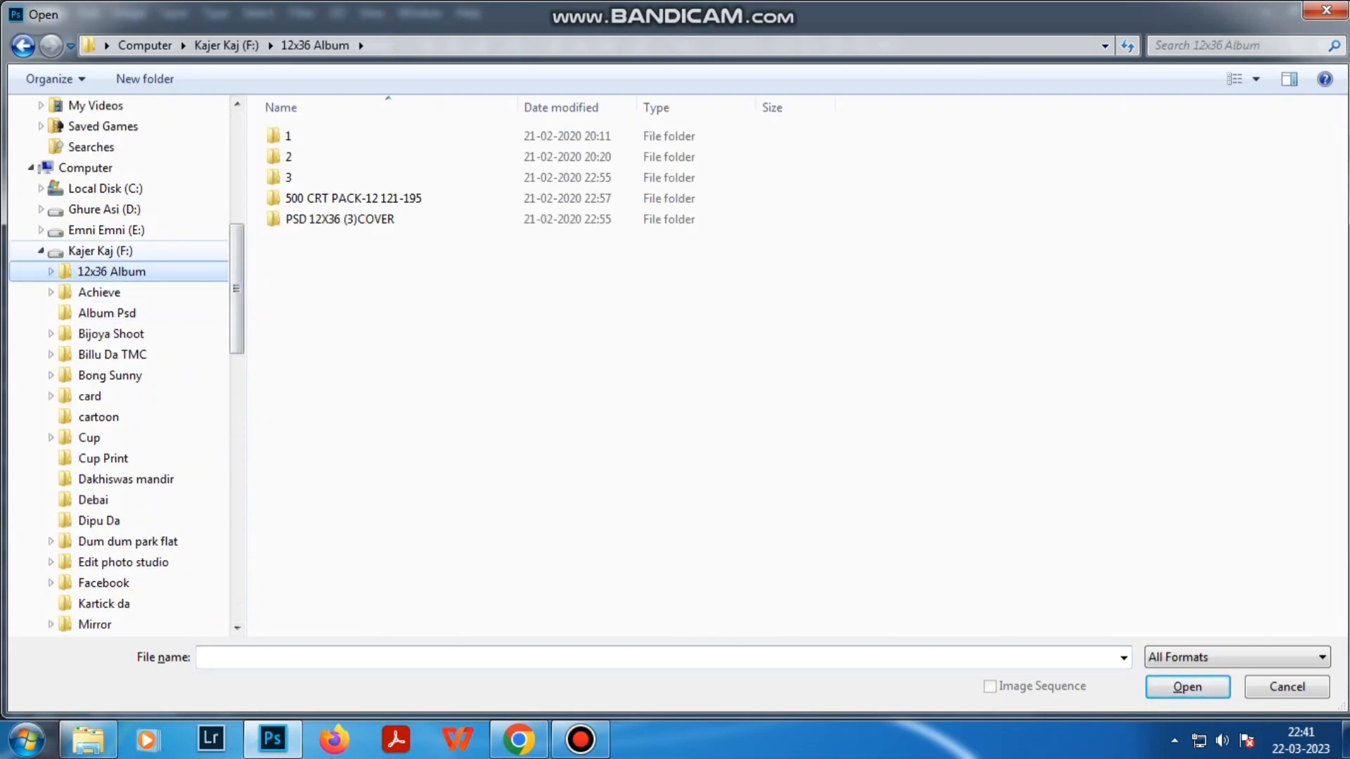
pyautogui.click(100, 251)
pyautogui.doubleClick(311, 534)
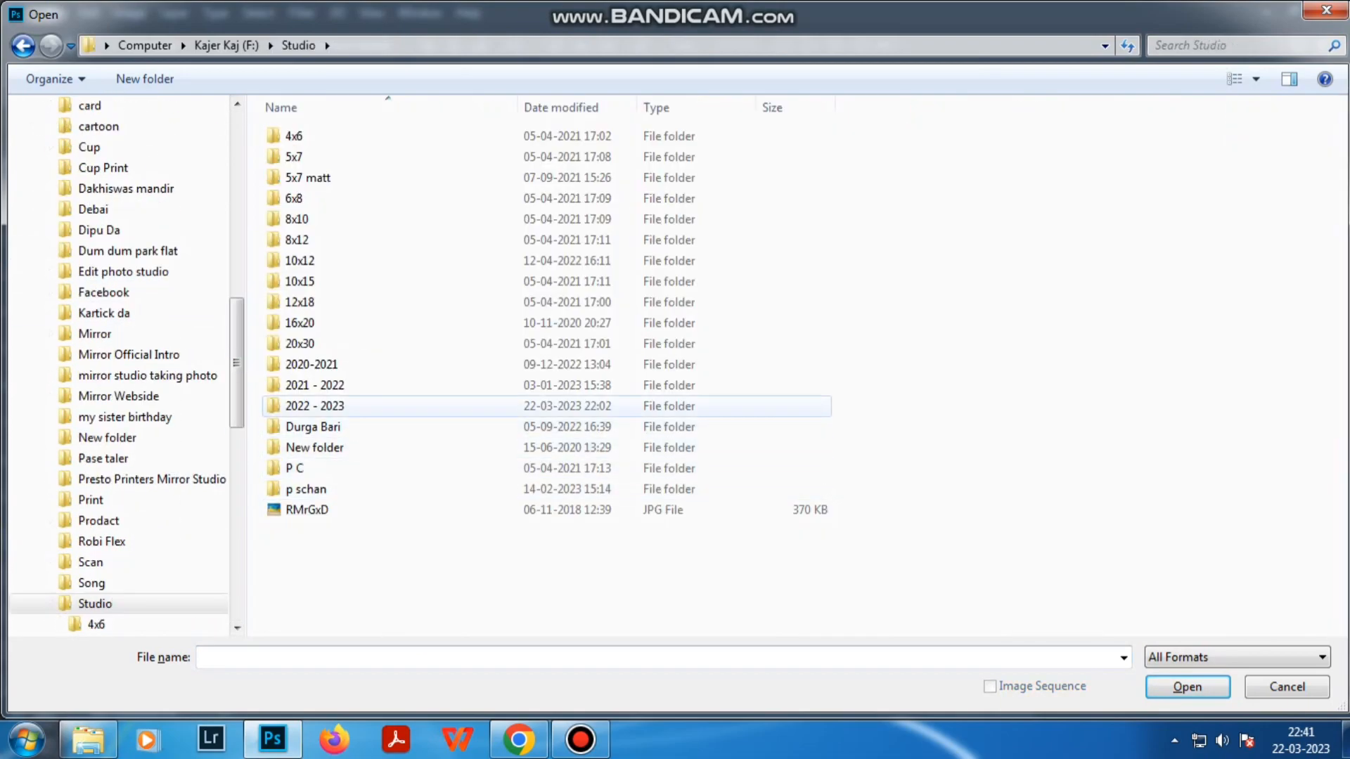
pyautogui.press('BackSpace')
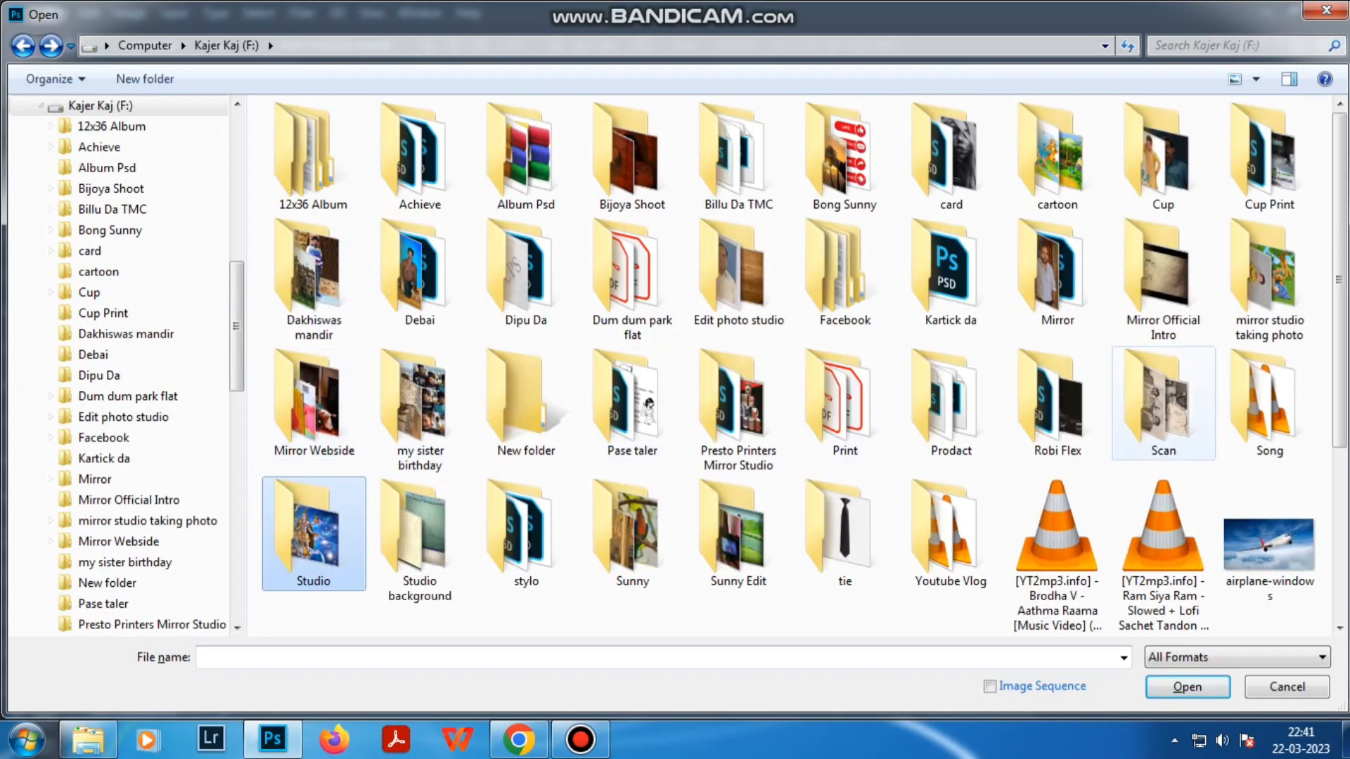
pyautogui.doubleClick(1057, 274)
pyautogui.doubleClick(422, 150)
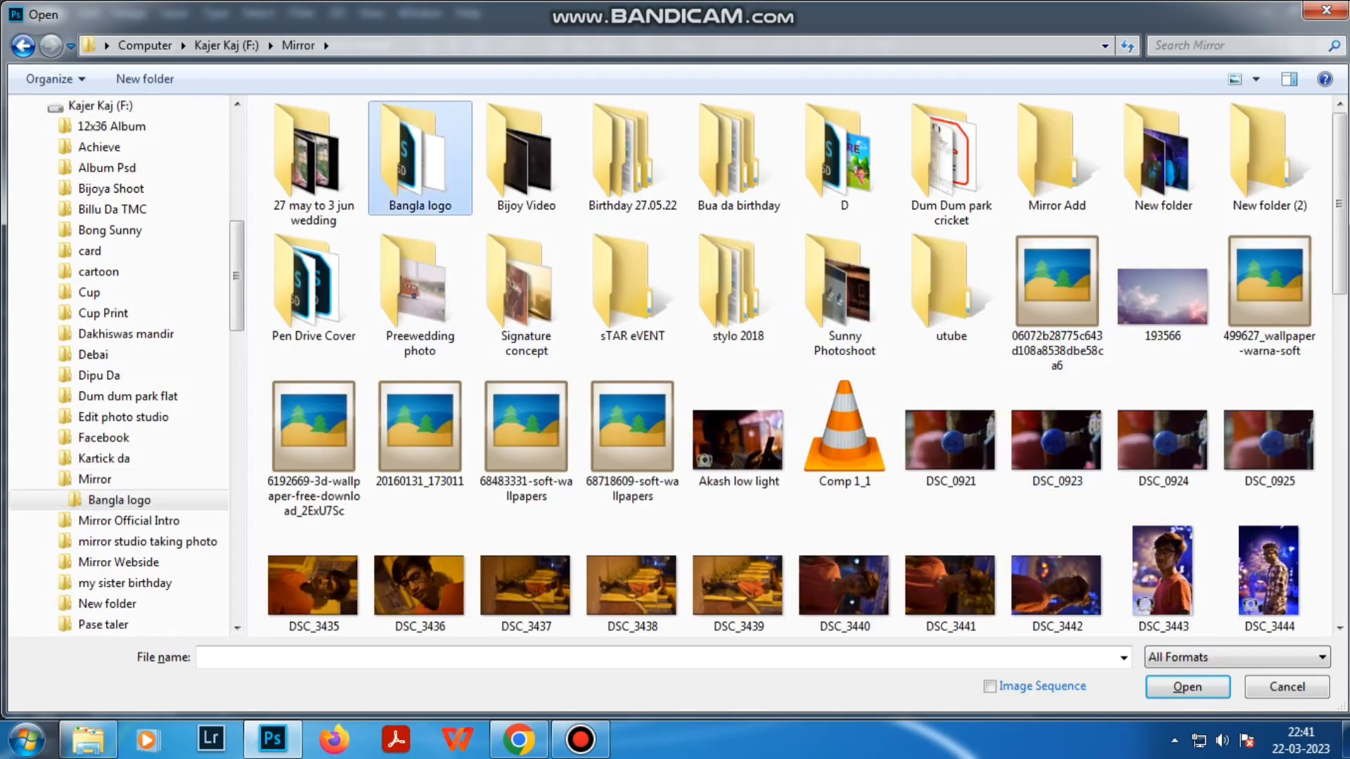
pyautogui.doubleClick(637, 278)
# Step: Copy the entire Mirror Studio logo canvas and paste it into the couple portrait as a new layer
pyautogui.hotkey('ctrl', 'a')
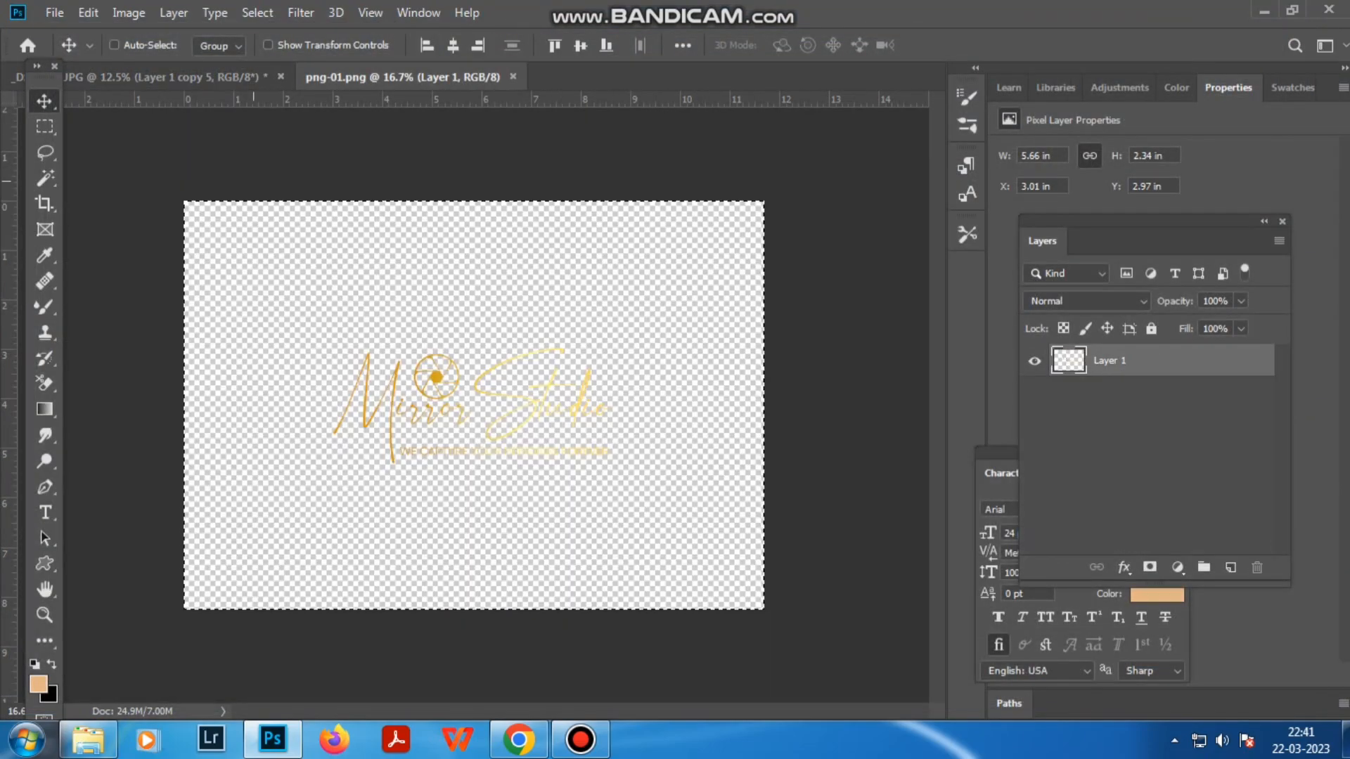
pyautogui.click(162, 77)
pyautogui.hotkey('ctrl', 'v')
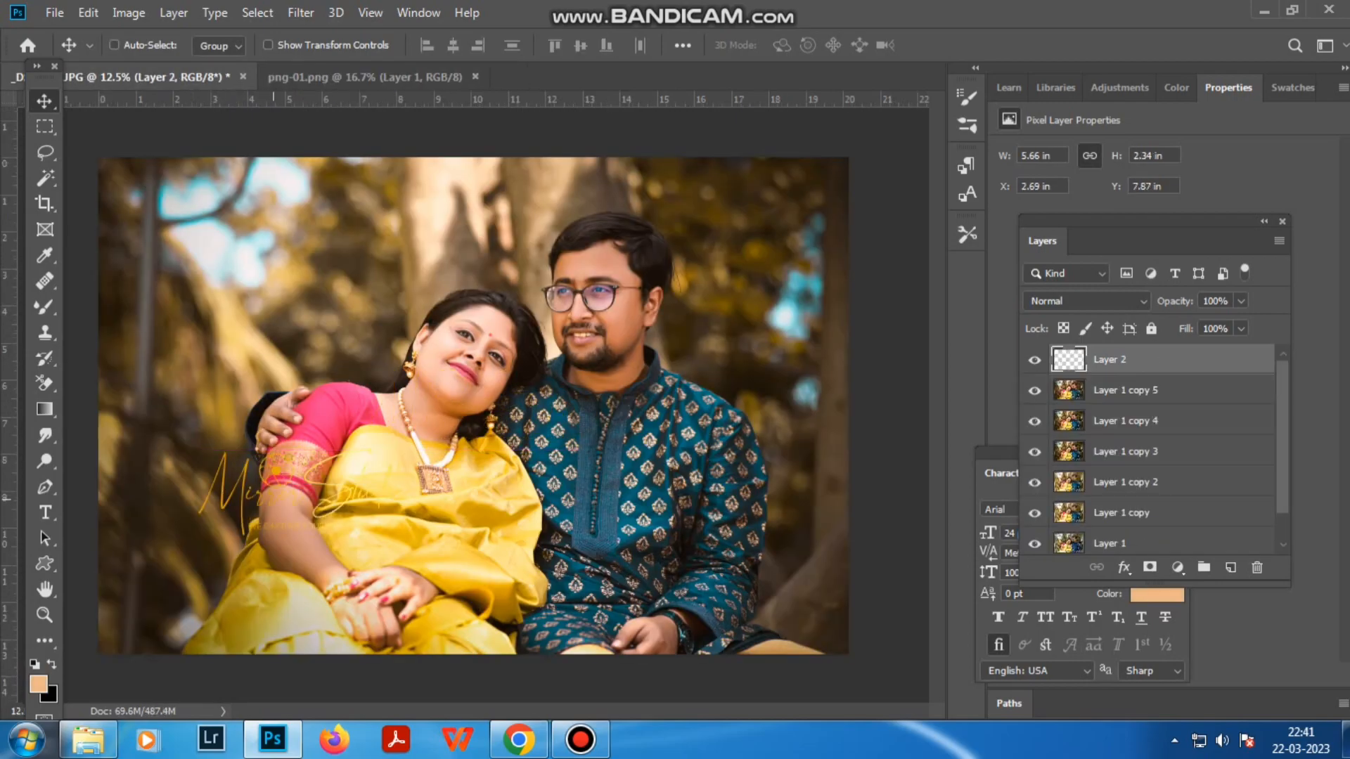
# Step: Scale the logo to about 2.68 in wide and place it near the photo's lower-left corner, beside the woman's elbow
pyautogui.hotkey('ctrl', 't')
pyautogui.moveTo(407, 449); pyautogui.dragTo(190, 513)
pyautogui.press('Return')
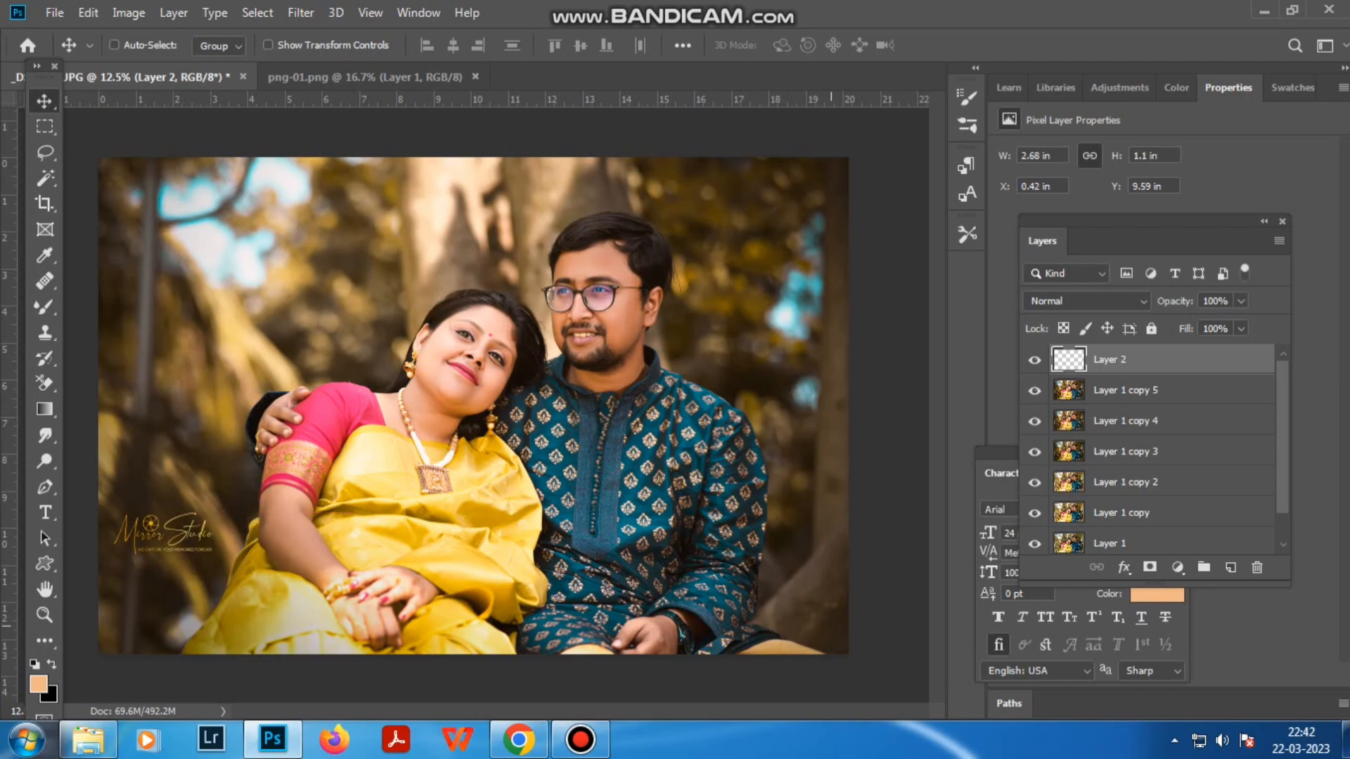
# Step: Merge all visible layers and save the portrait as a Progressive JPEG at quality 12
pyautogui.click(1278, 240)
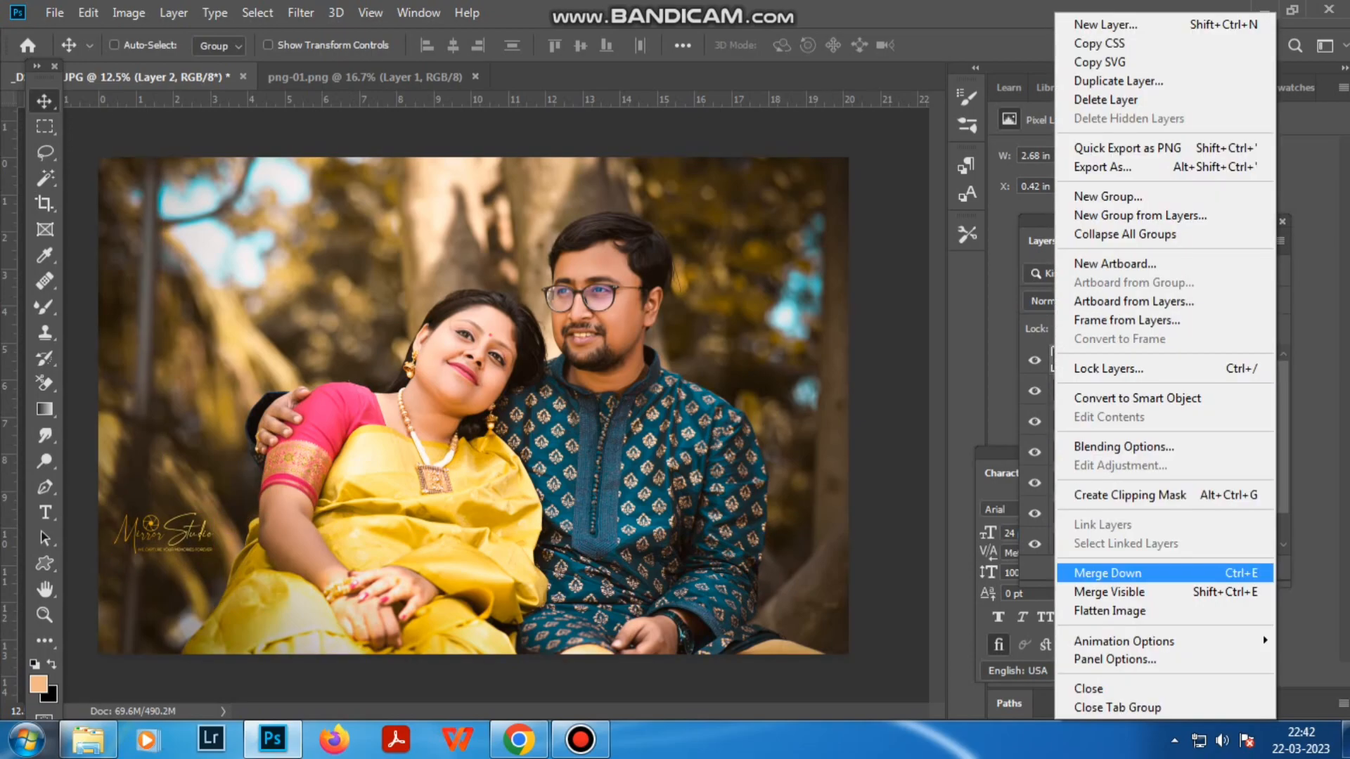
pyautogui.click(1109, 592)
pyautogui.hotkey('ctrl', 's')
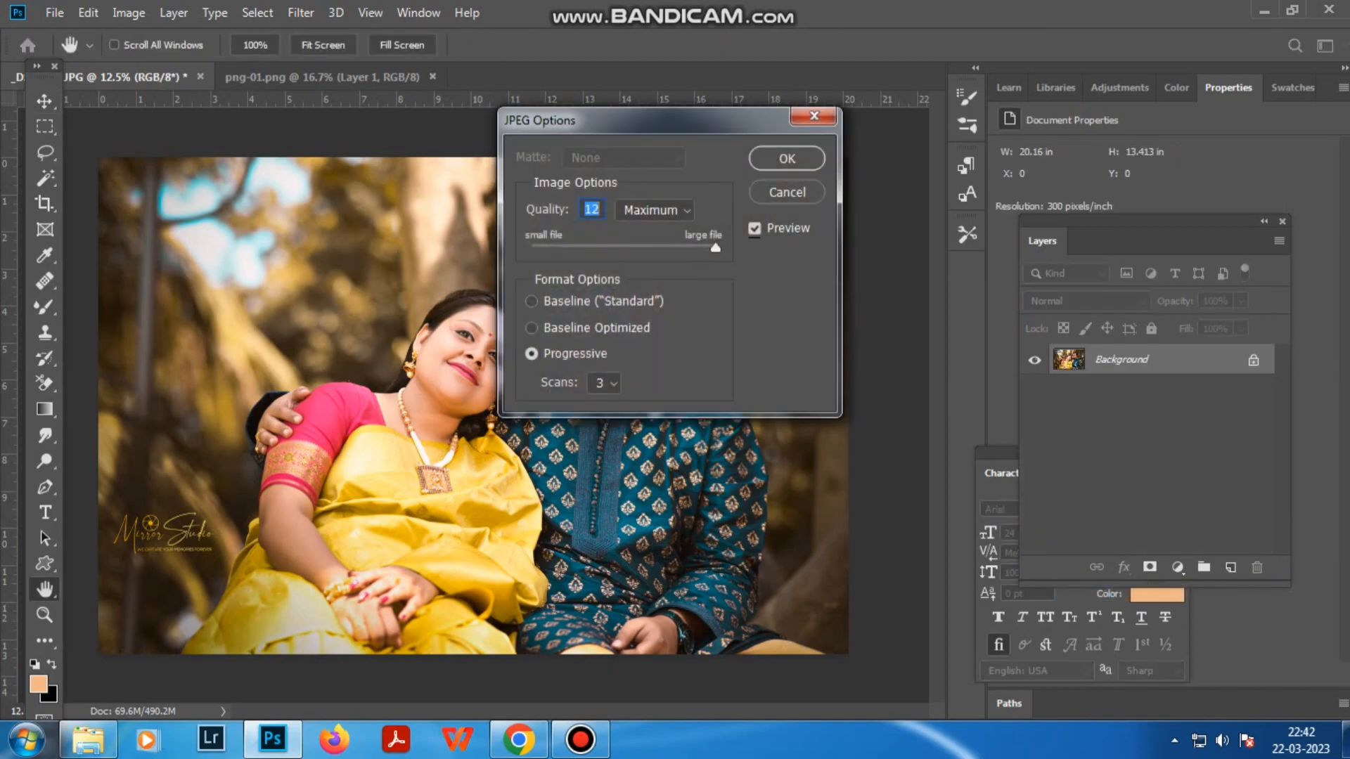
pyautogui.press('Return')
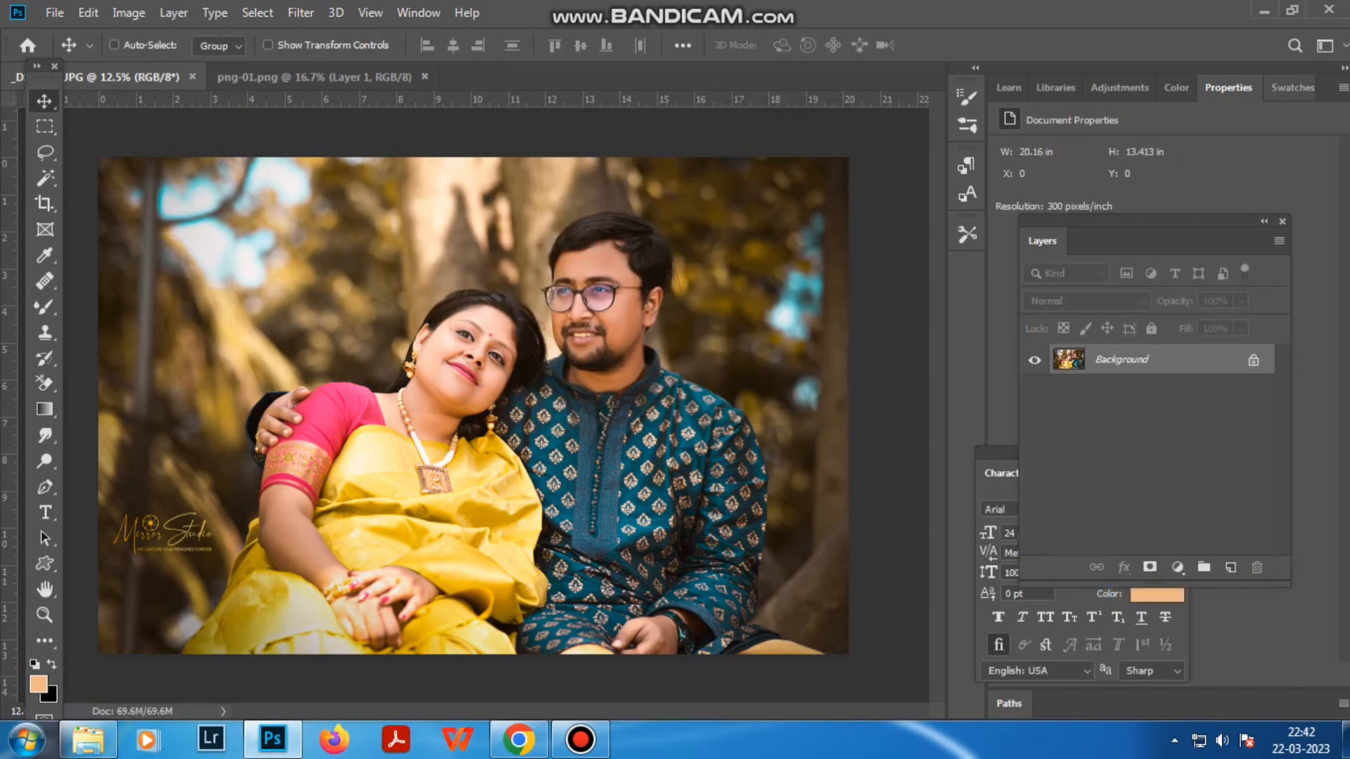
# Step: Open the unedited _DSC3241.JPG from the pre wedding final folder as a separate Photoshop document, using its embedded color profile
pyautogui.click(1264, 10)
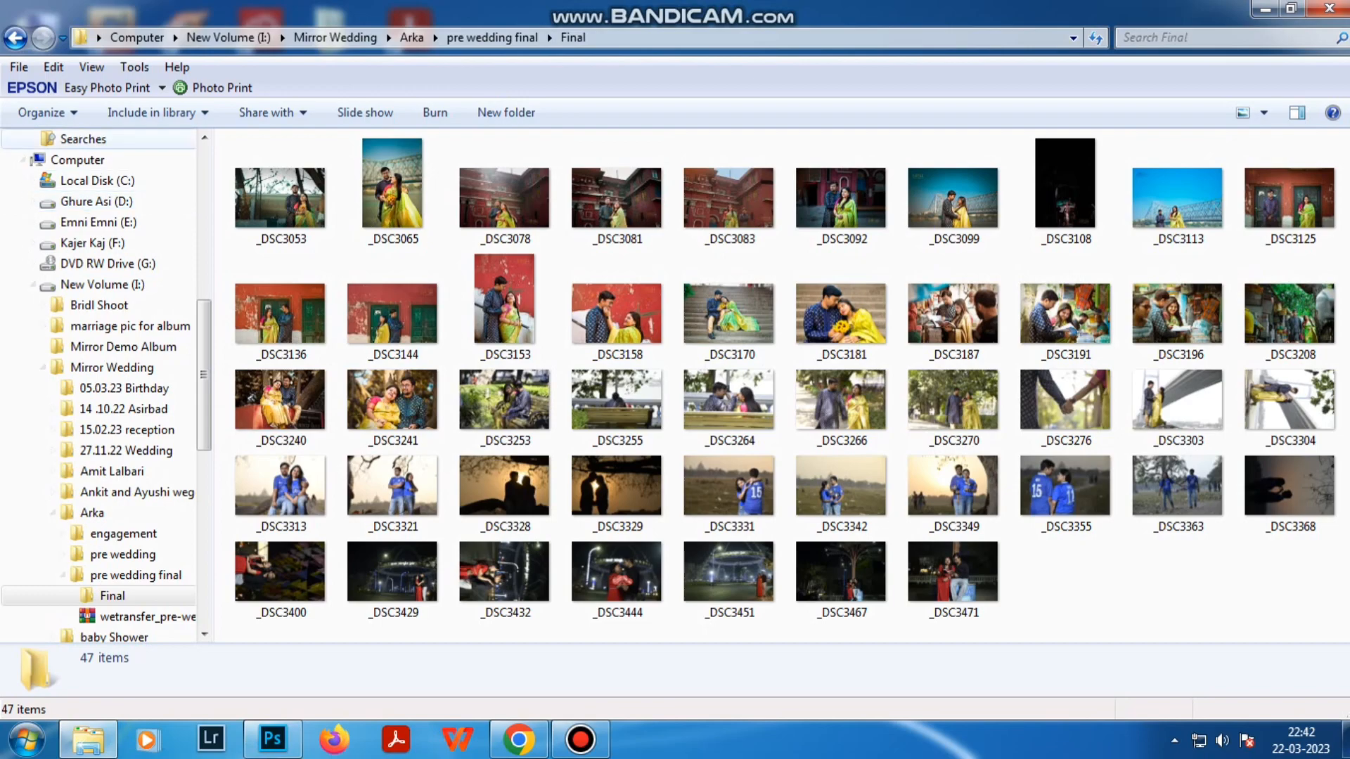
pyautogui.click(16, 37)
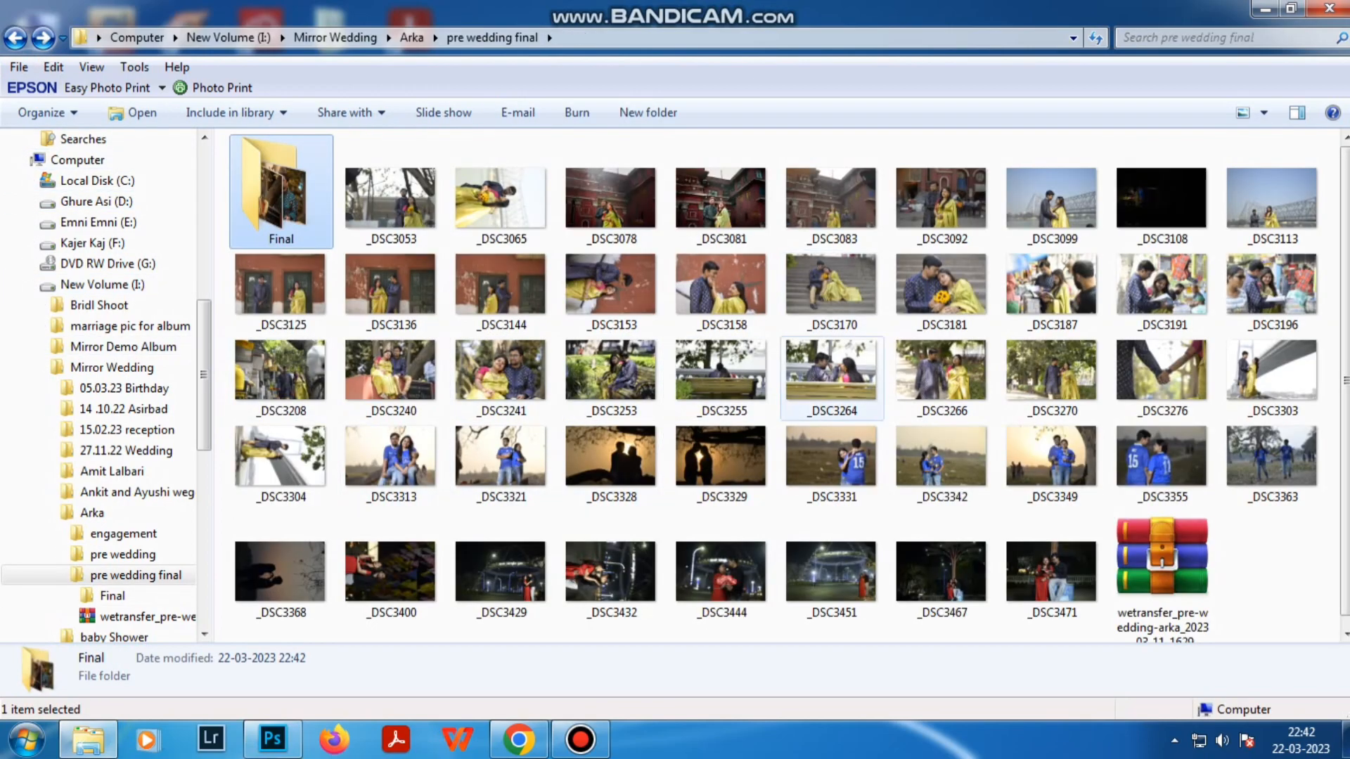
pyautogui.moveTo(500, 365); pyautogui.dragTo(566, 78)
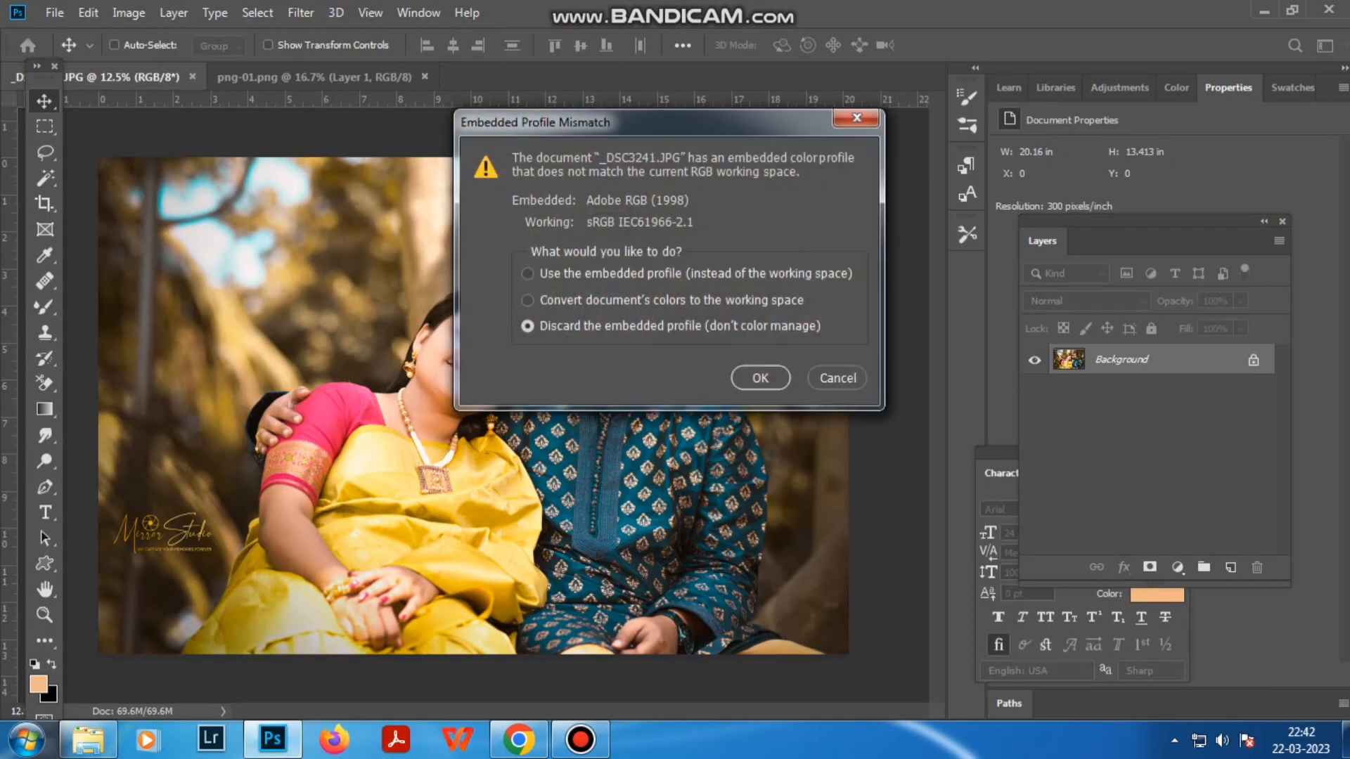
pyautogui.click(527, 274)
pyautogui.click(760, 377)
# Step: Hide the panels and reorder the open documents so the unedited photo sits directly beside the edited portrait, ahead of png-01.png
pyautogui.press('Tab')
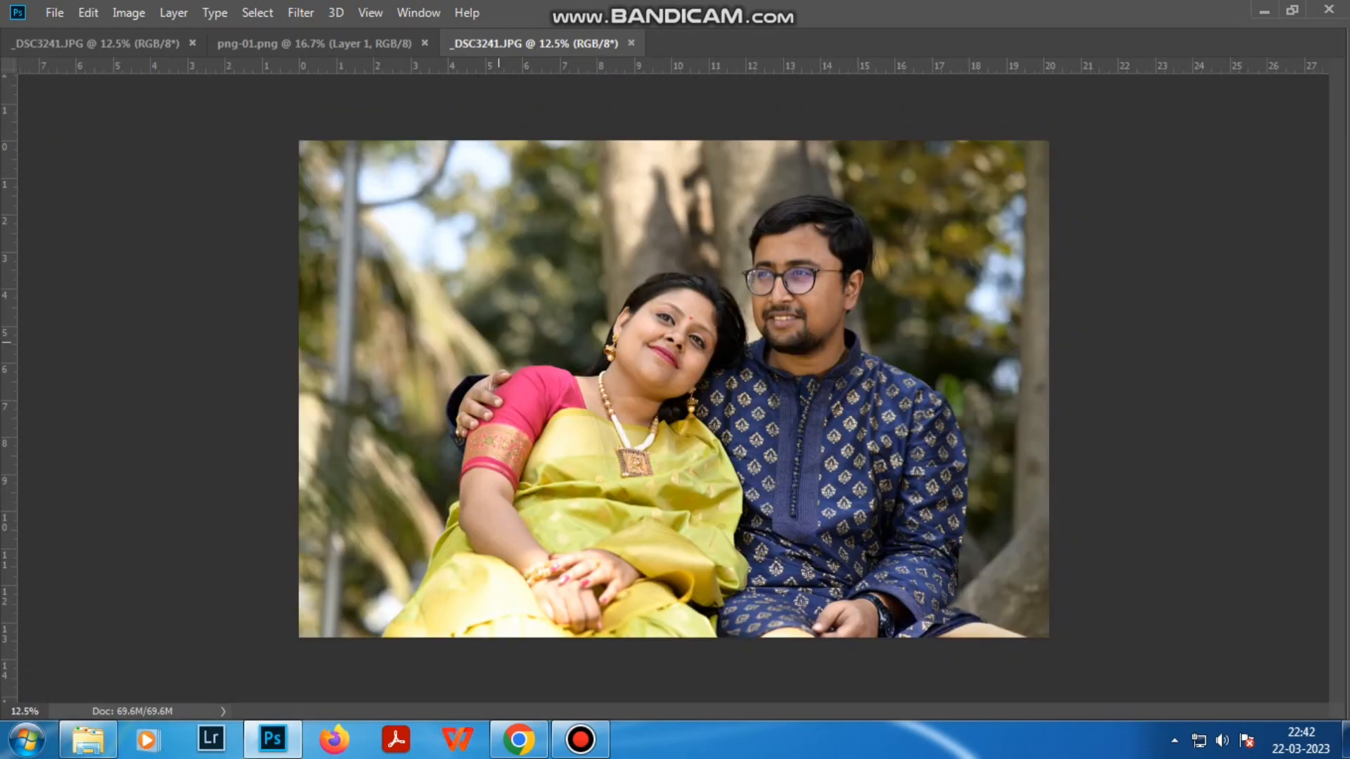
pyautogui.hotkey('ctrl', '+')
pyautogui.hotkey('ctrl', '-')
pyautogui.click(373, 44)
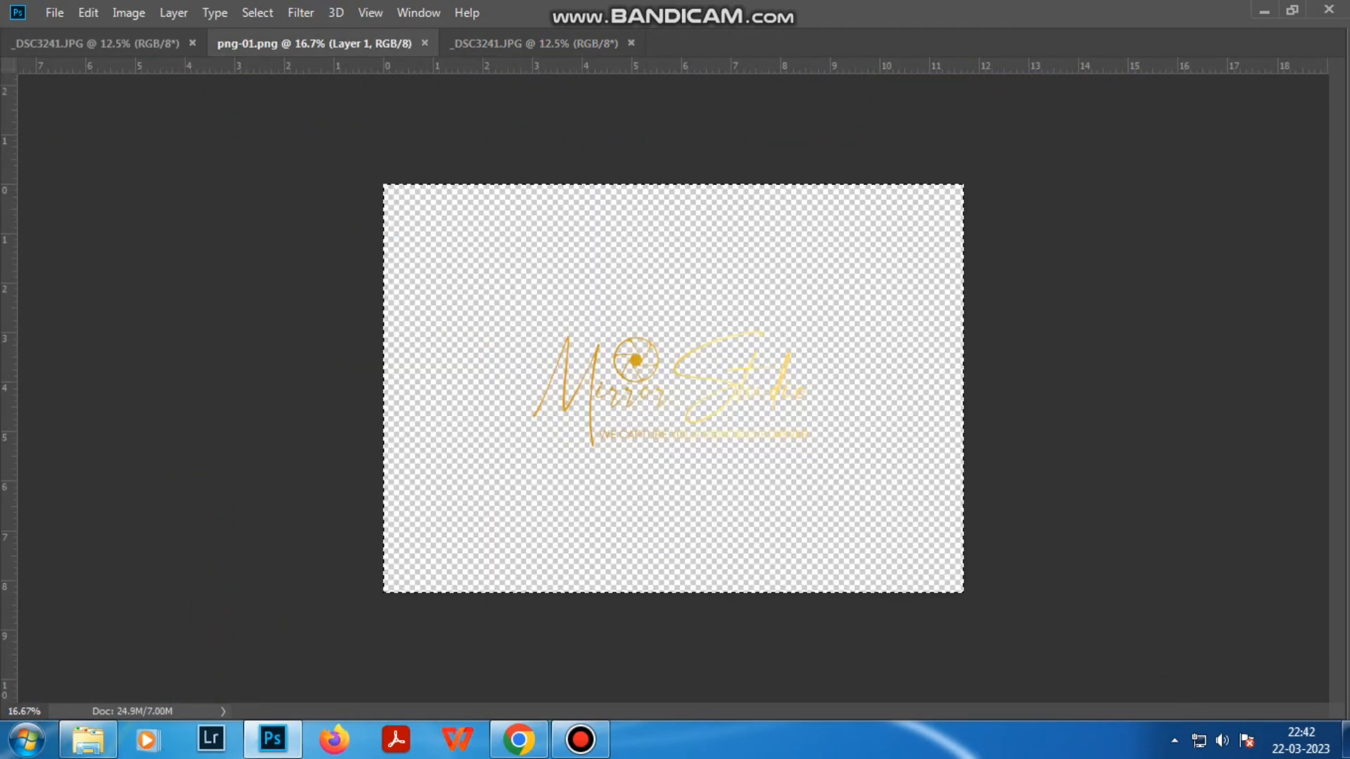
pyautogui.moveTo(373, 44); pyautogui.dragTo(562, 45)
pyautogui.click(310, 43)
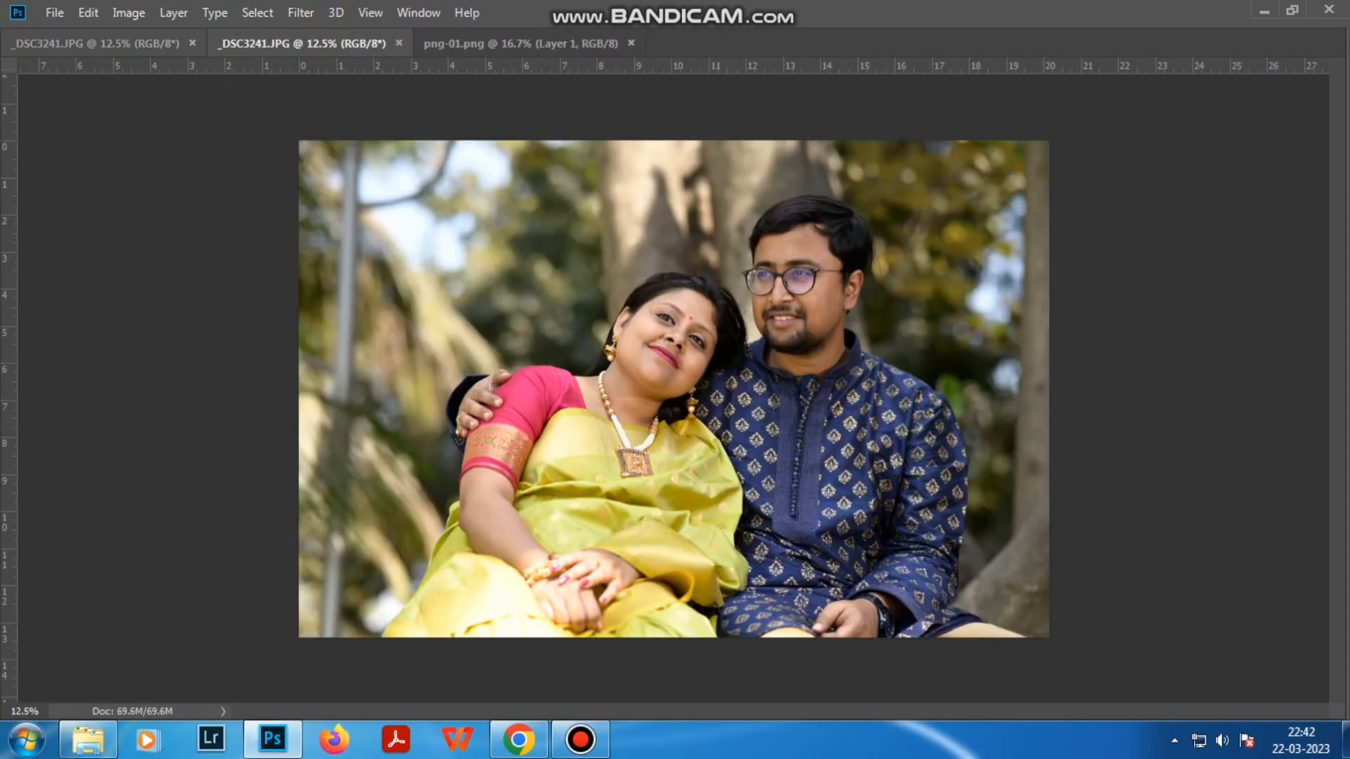
# Step: Compare the edited portrait with the unedited original by alternating between the two documents, ending on the edited version
pyautogui.click(95, 44)
pyautogui.hotkey('ctrl', 'Tab')
pyautogui.click(95, 43)
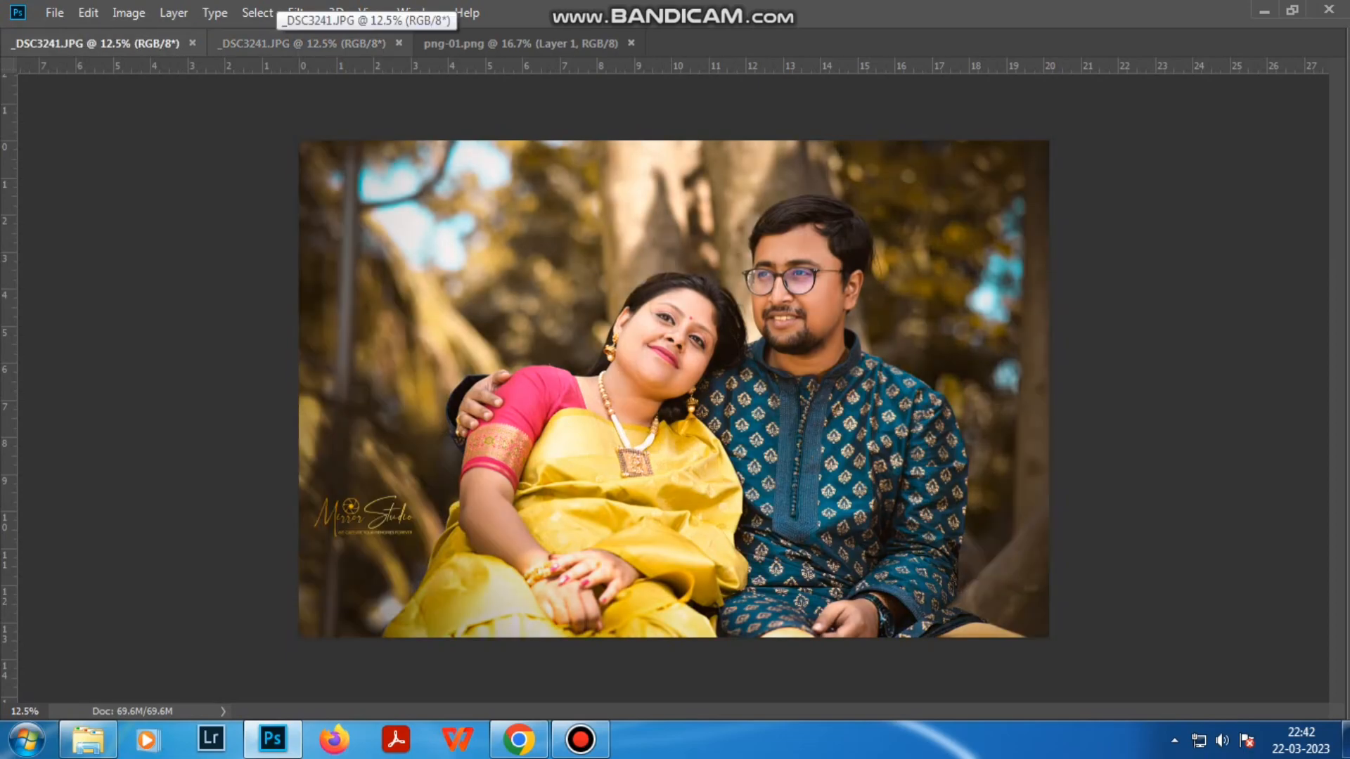
pyautogui.click(280, 43)
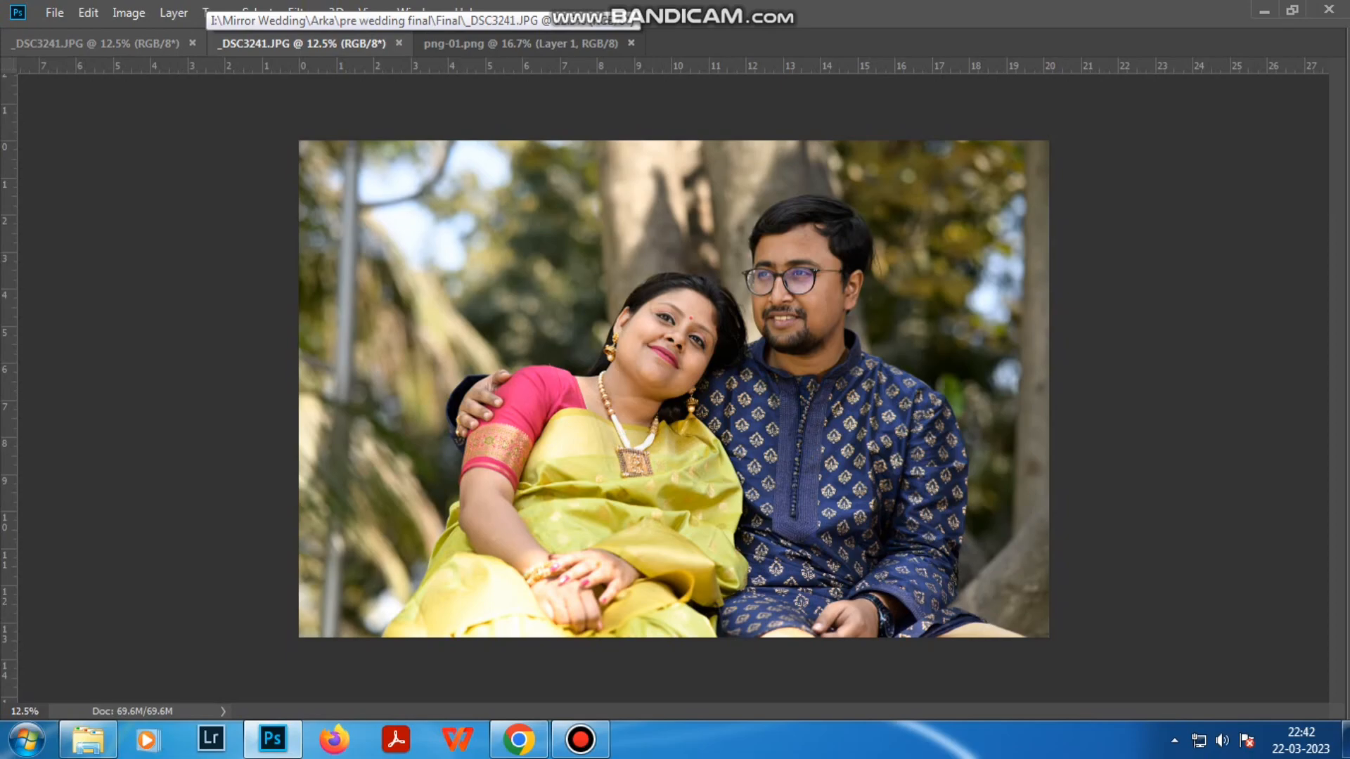
pyautogui.hotkey('ctrl', 'shift', 'Tab')
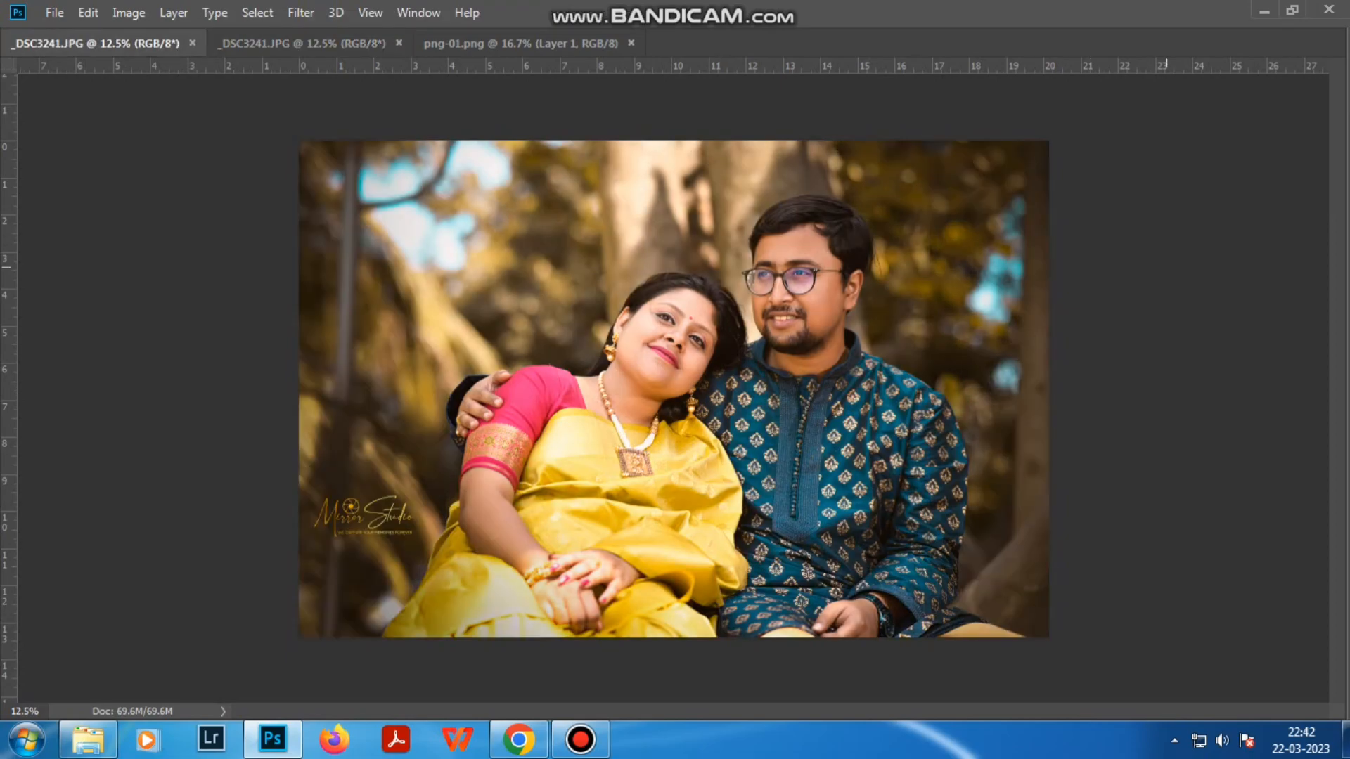